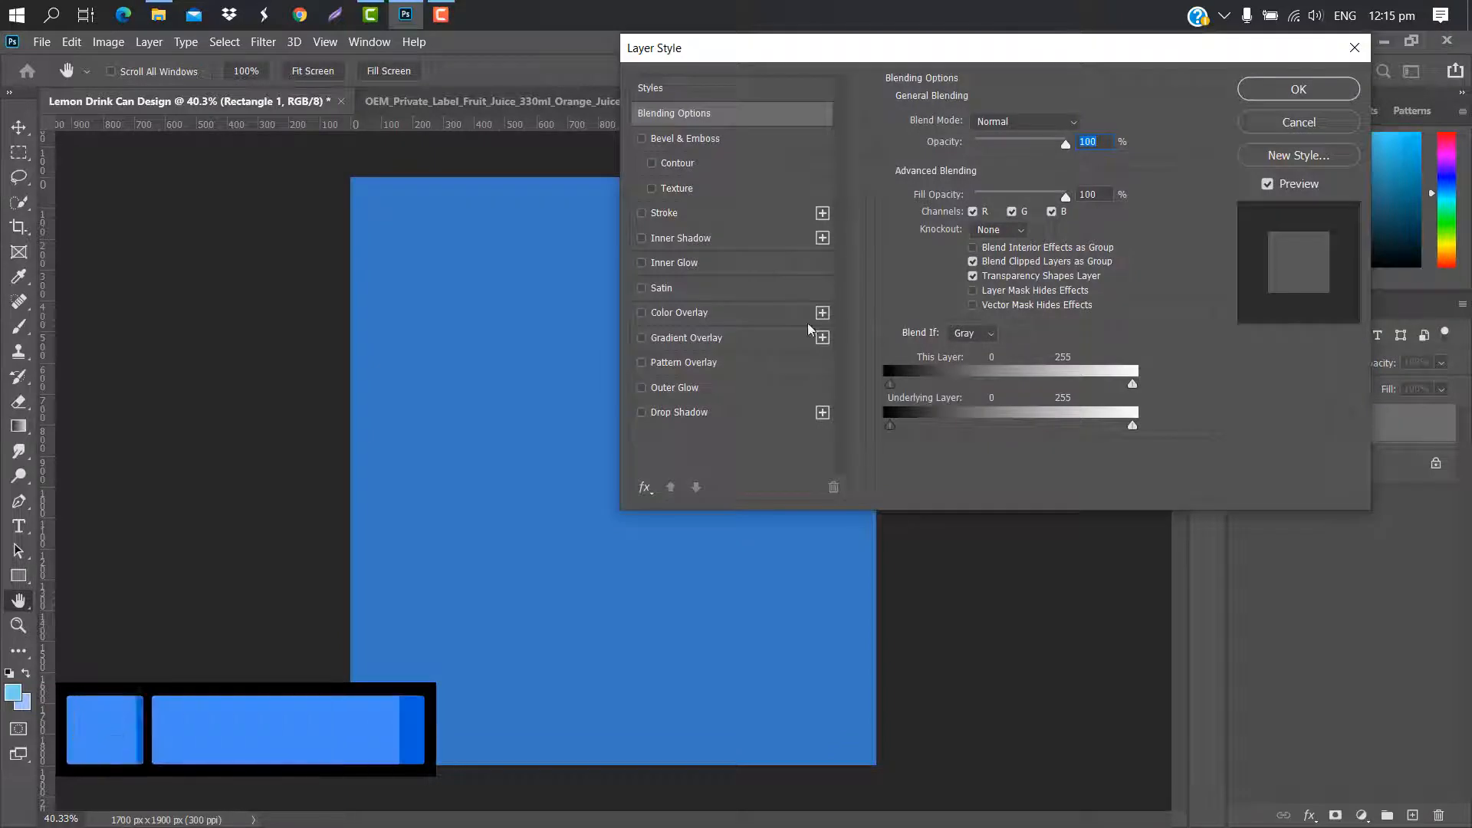
Add a Gradient Overlay to the rectangle layer and set the gradient's starting colour stop to 4bd663.
left_click(687, 337)
left_click(1017, 179)
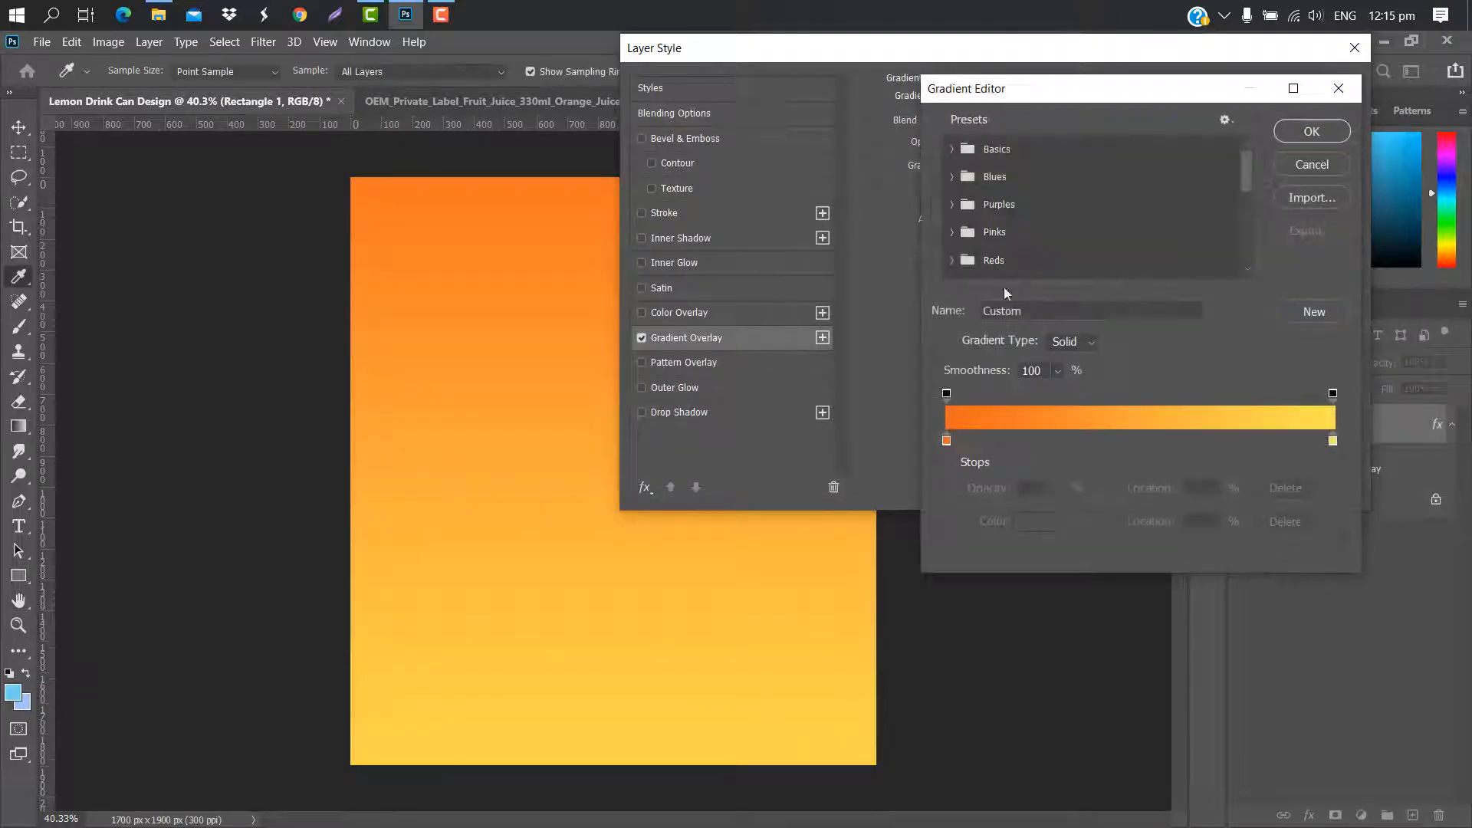
double_click(946, 441)
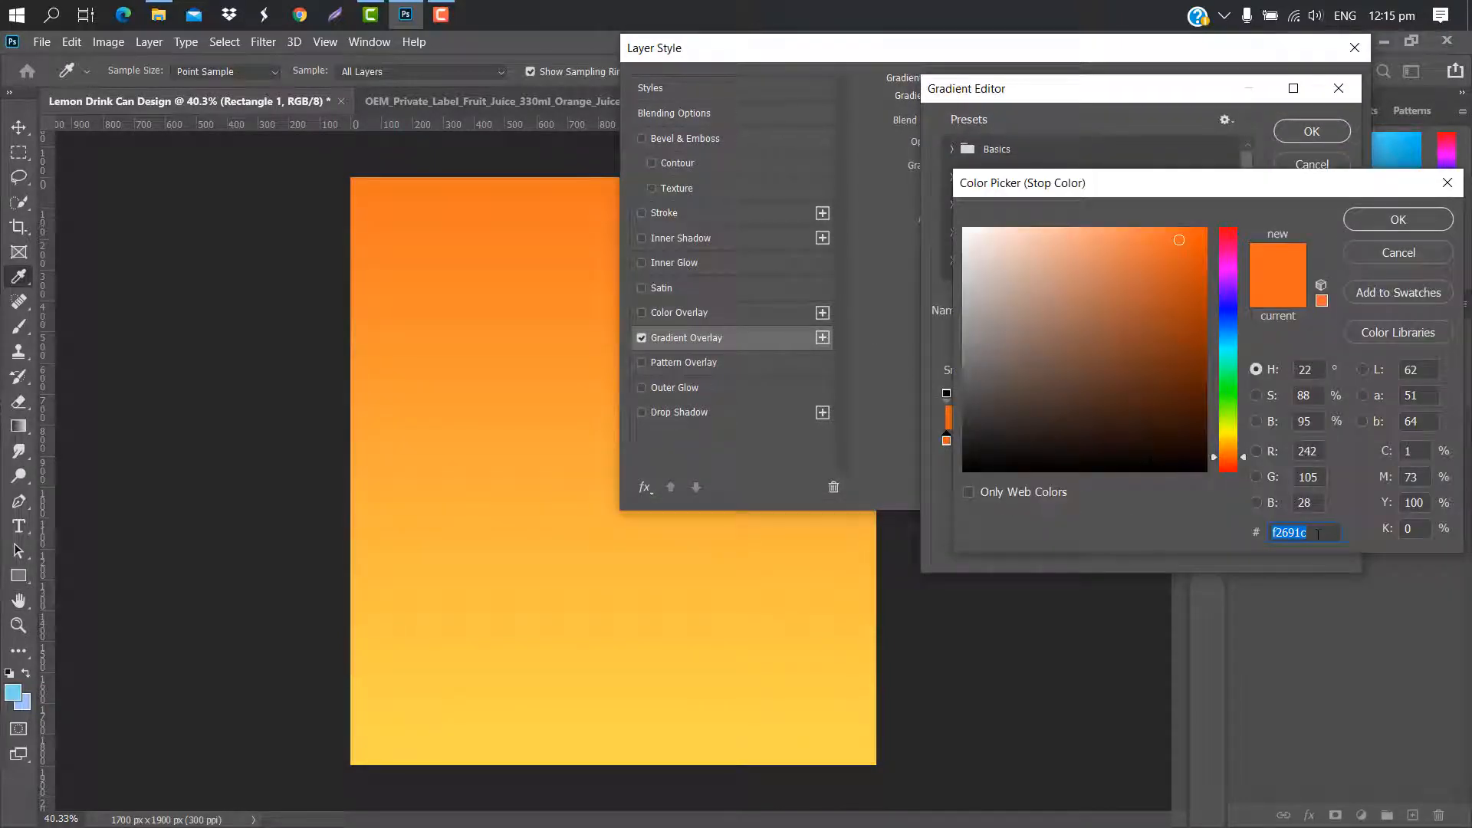
type("4bd663")
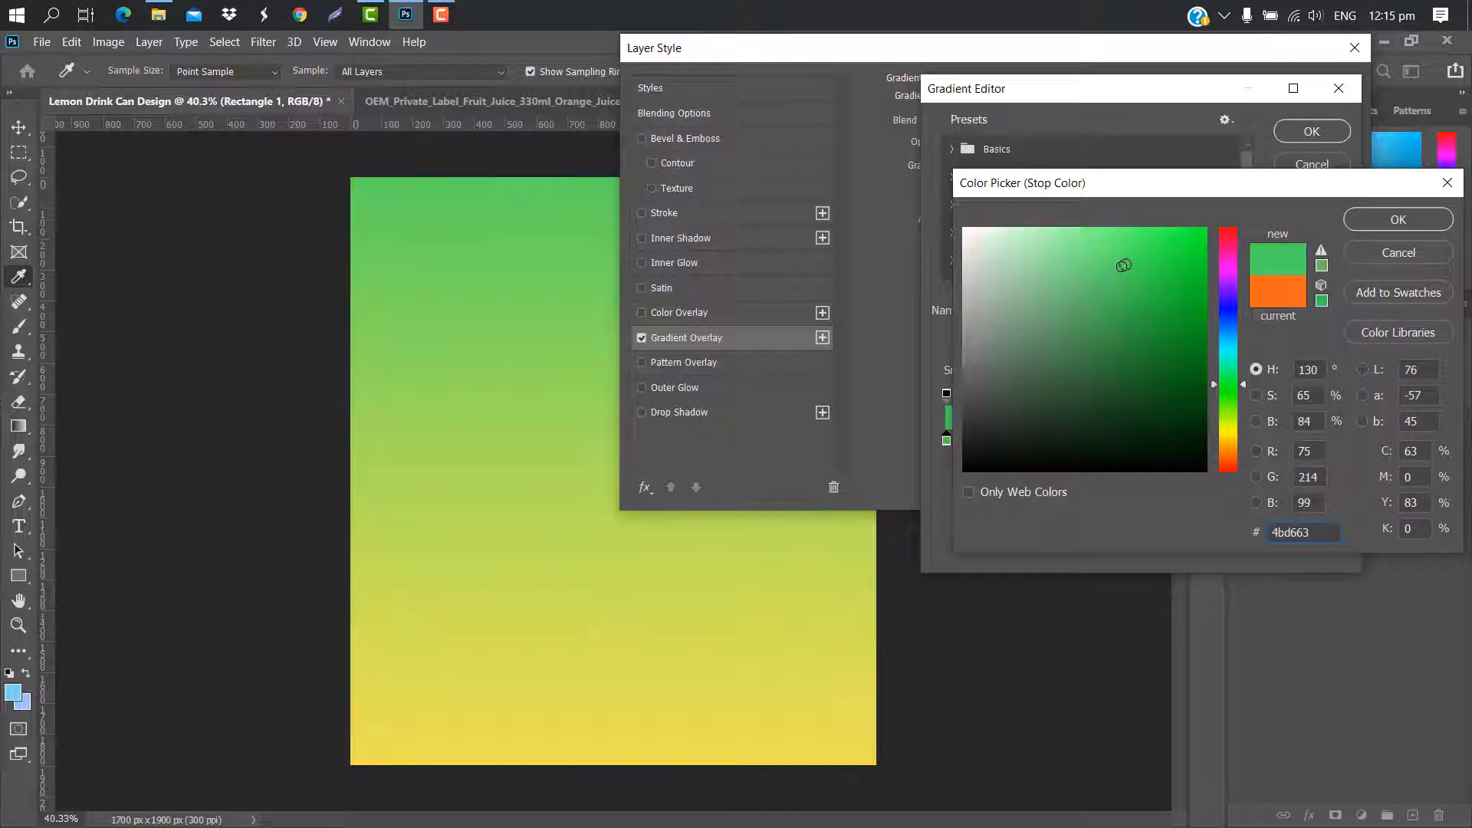
left_click(1379, 221)
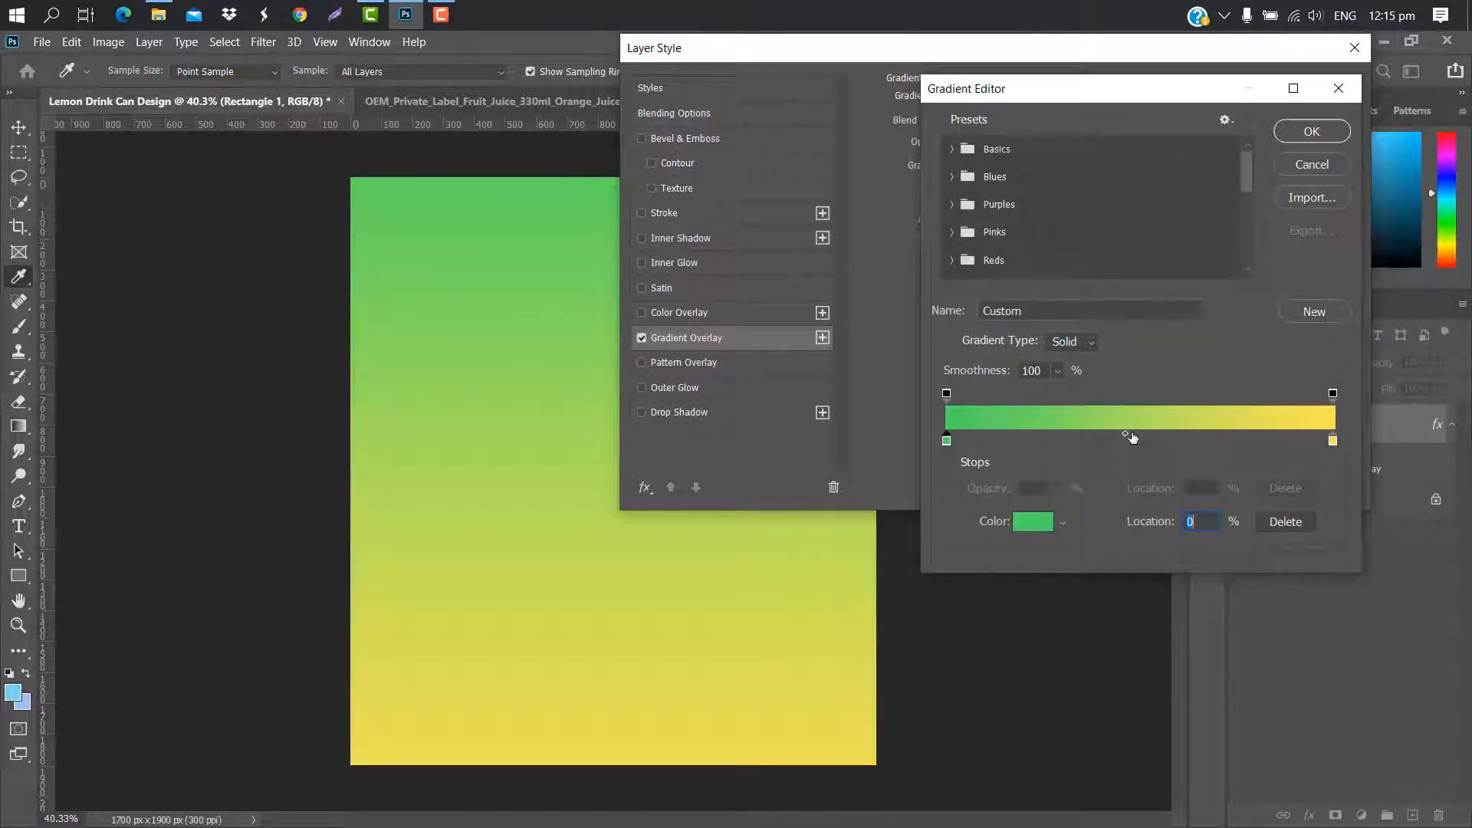
Add a colour stop near the middle of the gradient and set its colour to 121212.
left_click(1133, 438)
double_click(1131, 441)
type("1")
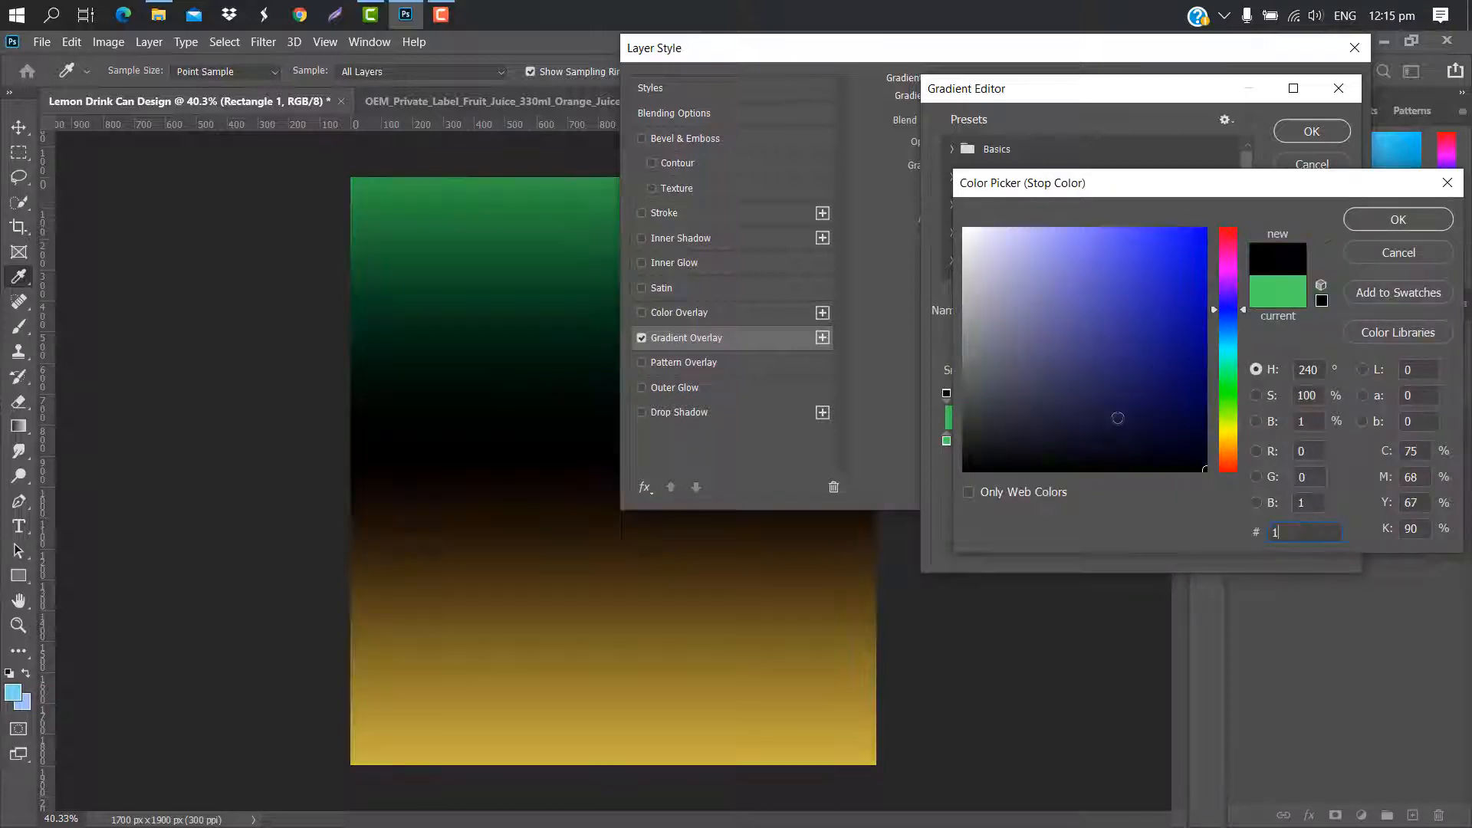
type("21212")
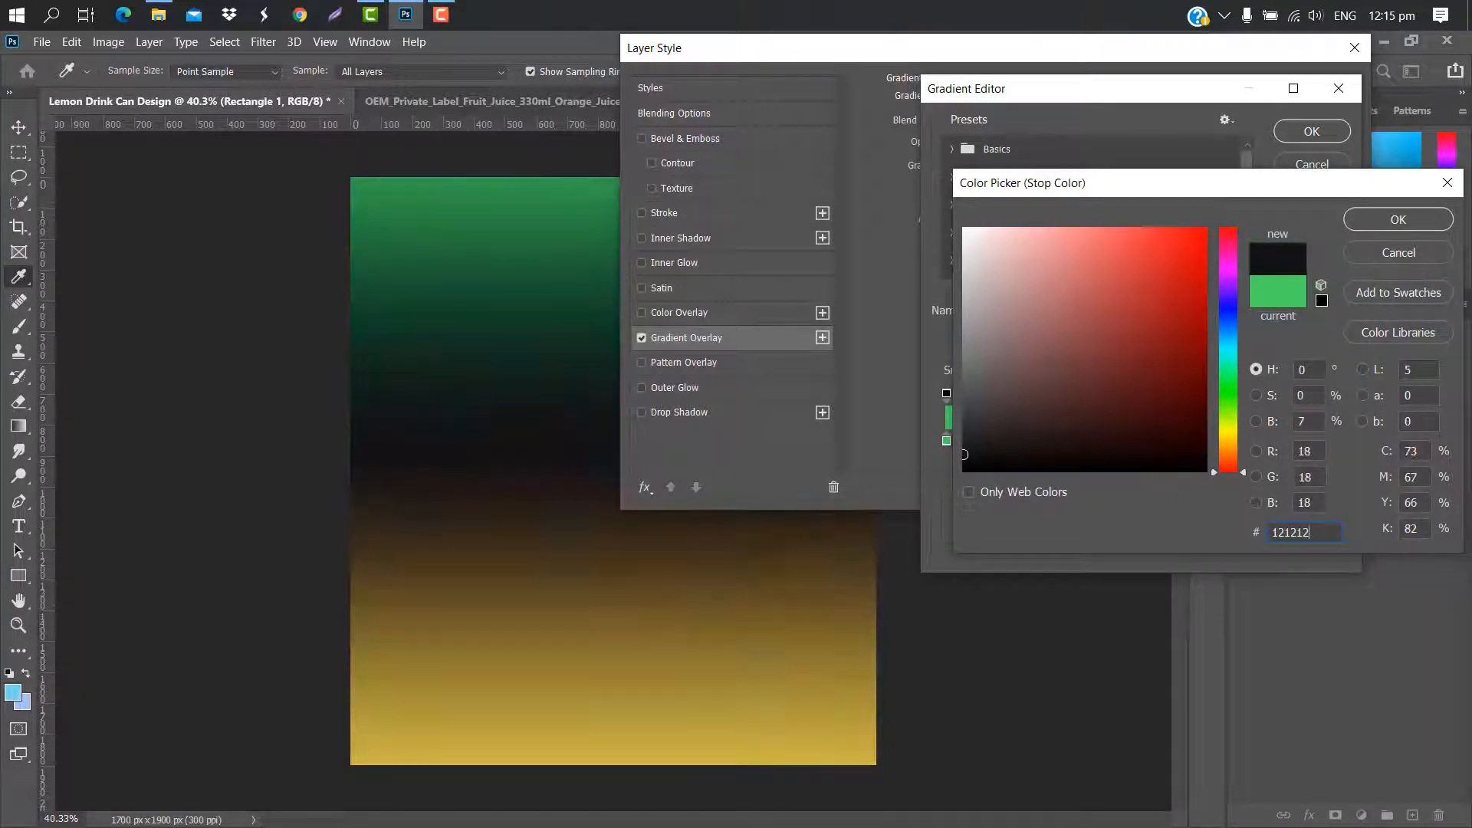
left_click(1395, 220)
Set the gradient's yellow end stop to the orange f57d0c.
double_click(1337, 442)
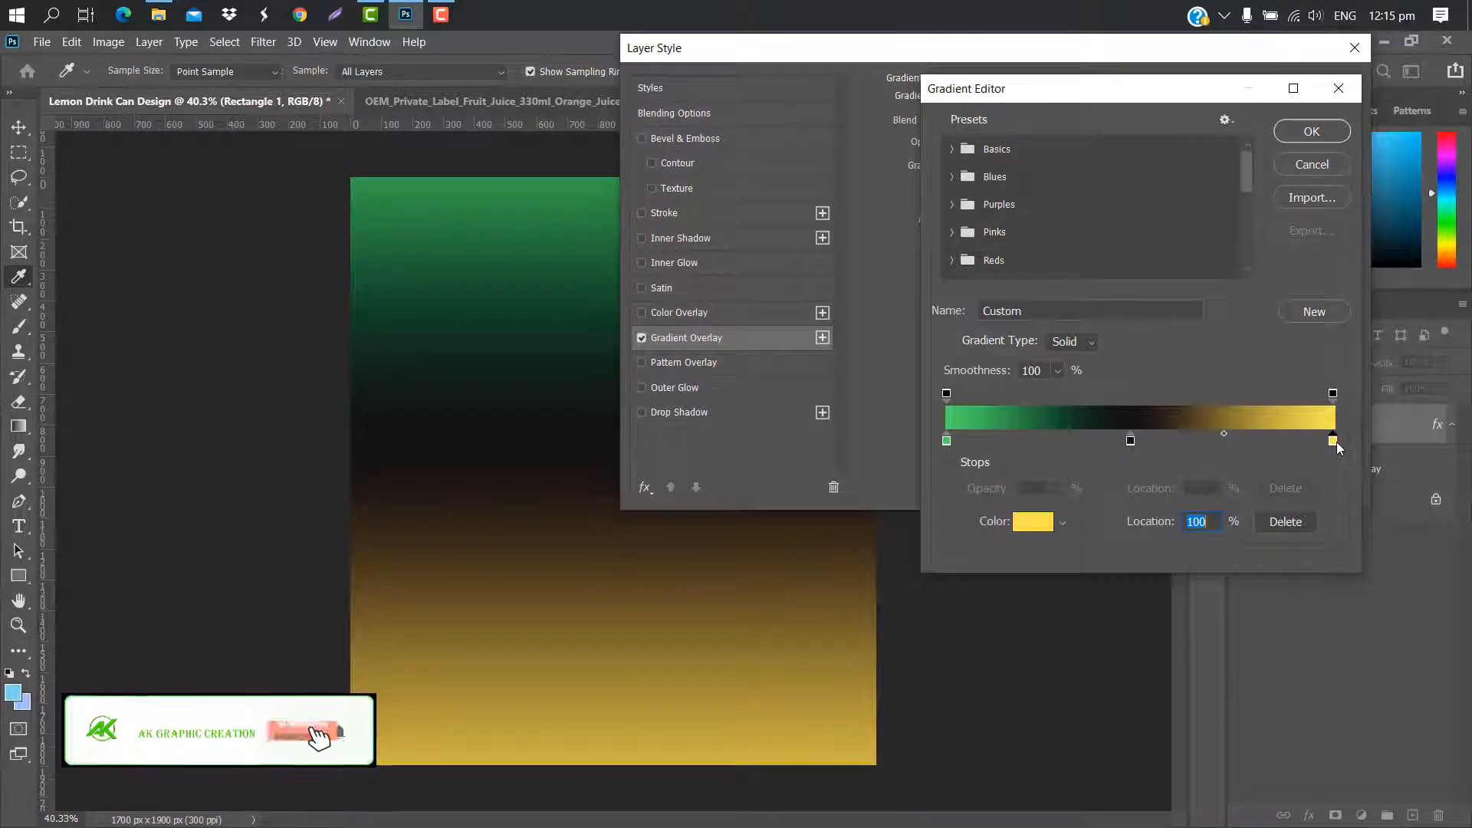
type("f")
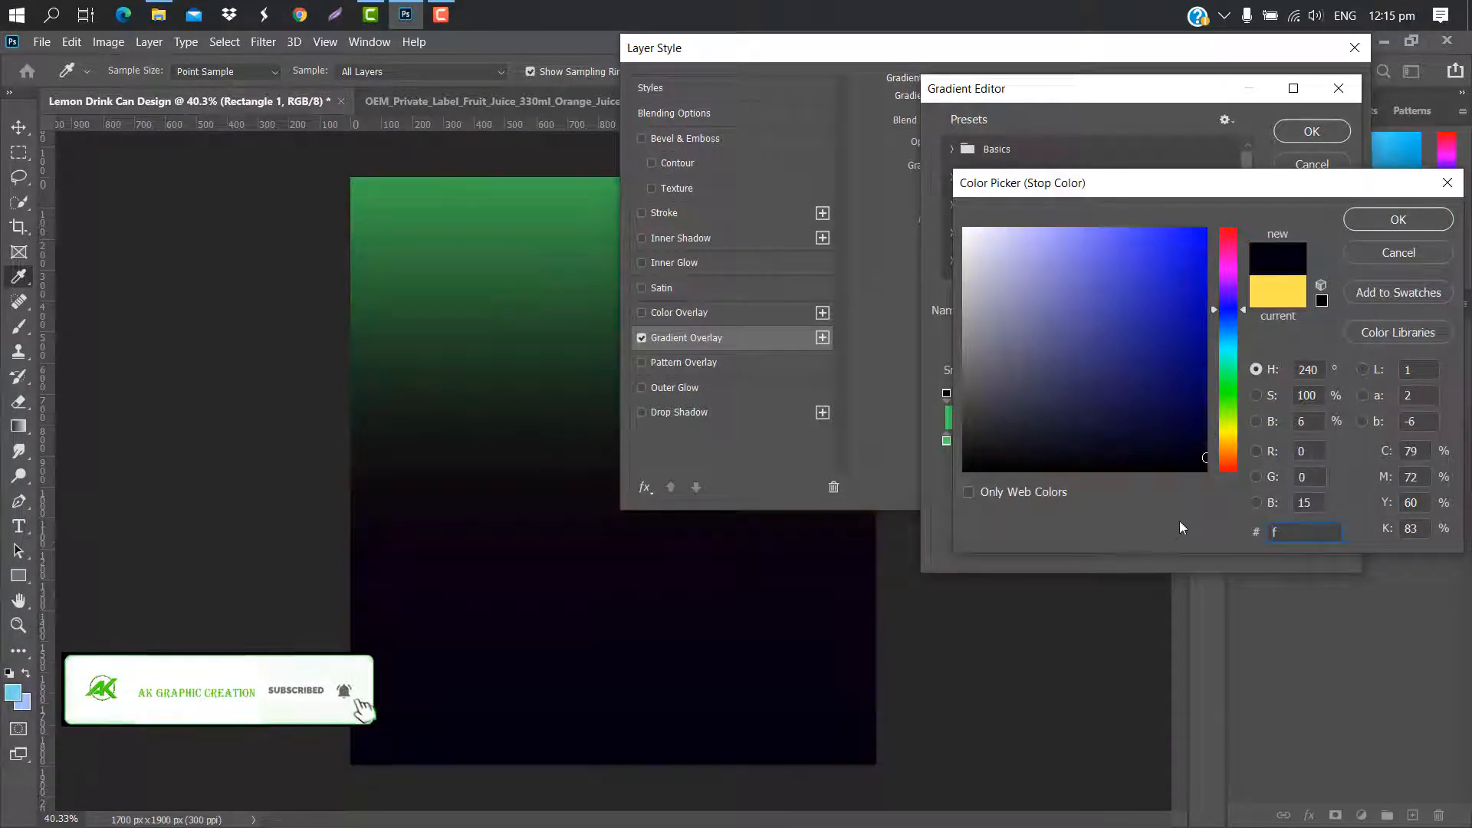
type("27a0a")
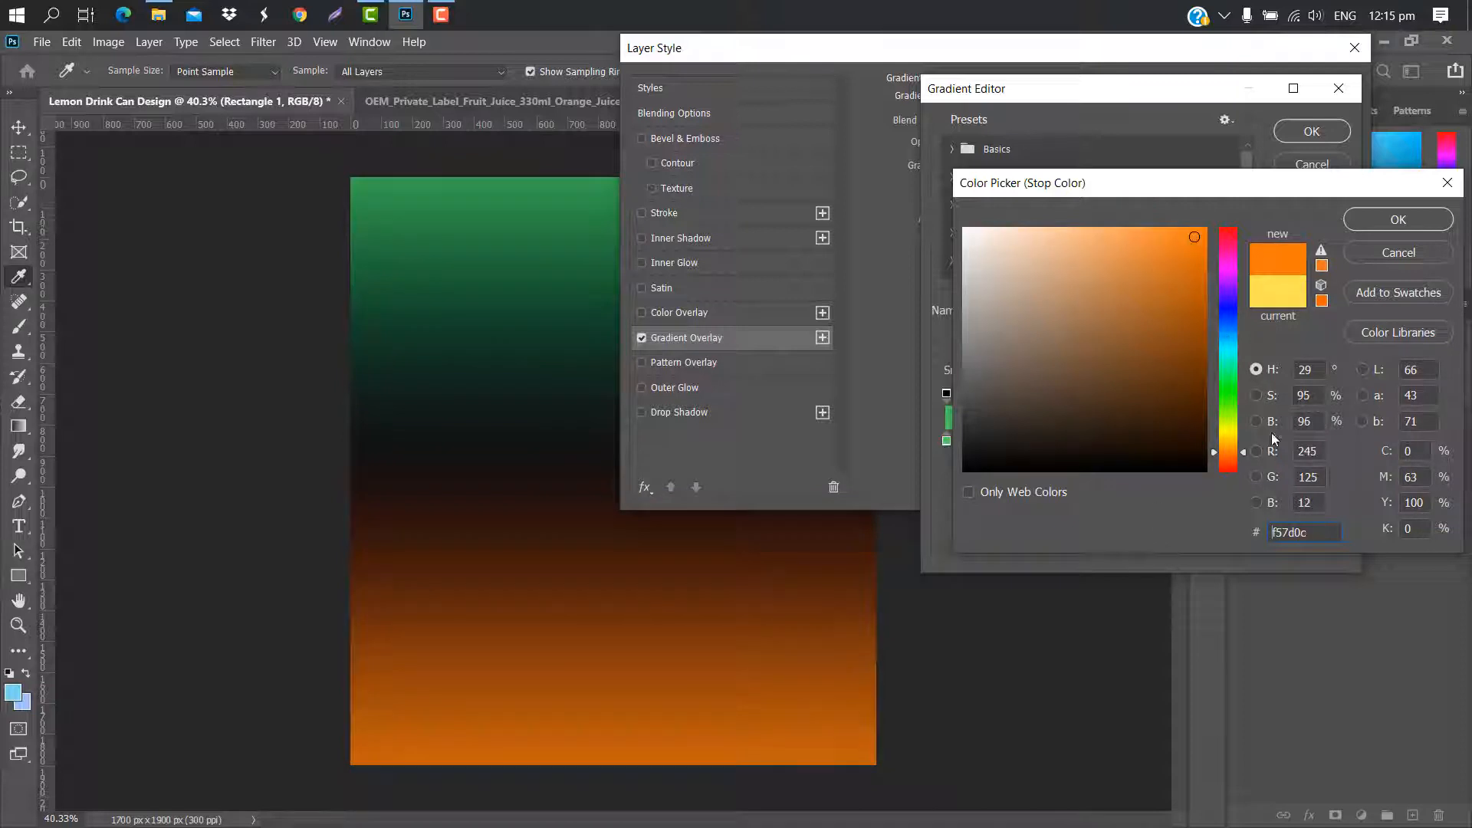
left_click(1407, 222)
Move the orange stop inward and the dark stop to 43%, and apply the overlay at 104% scale.
left_click_drag(1334, 441, 1268, 443)
left_click_drag(1130, 441, 1114, 442)
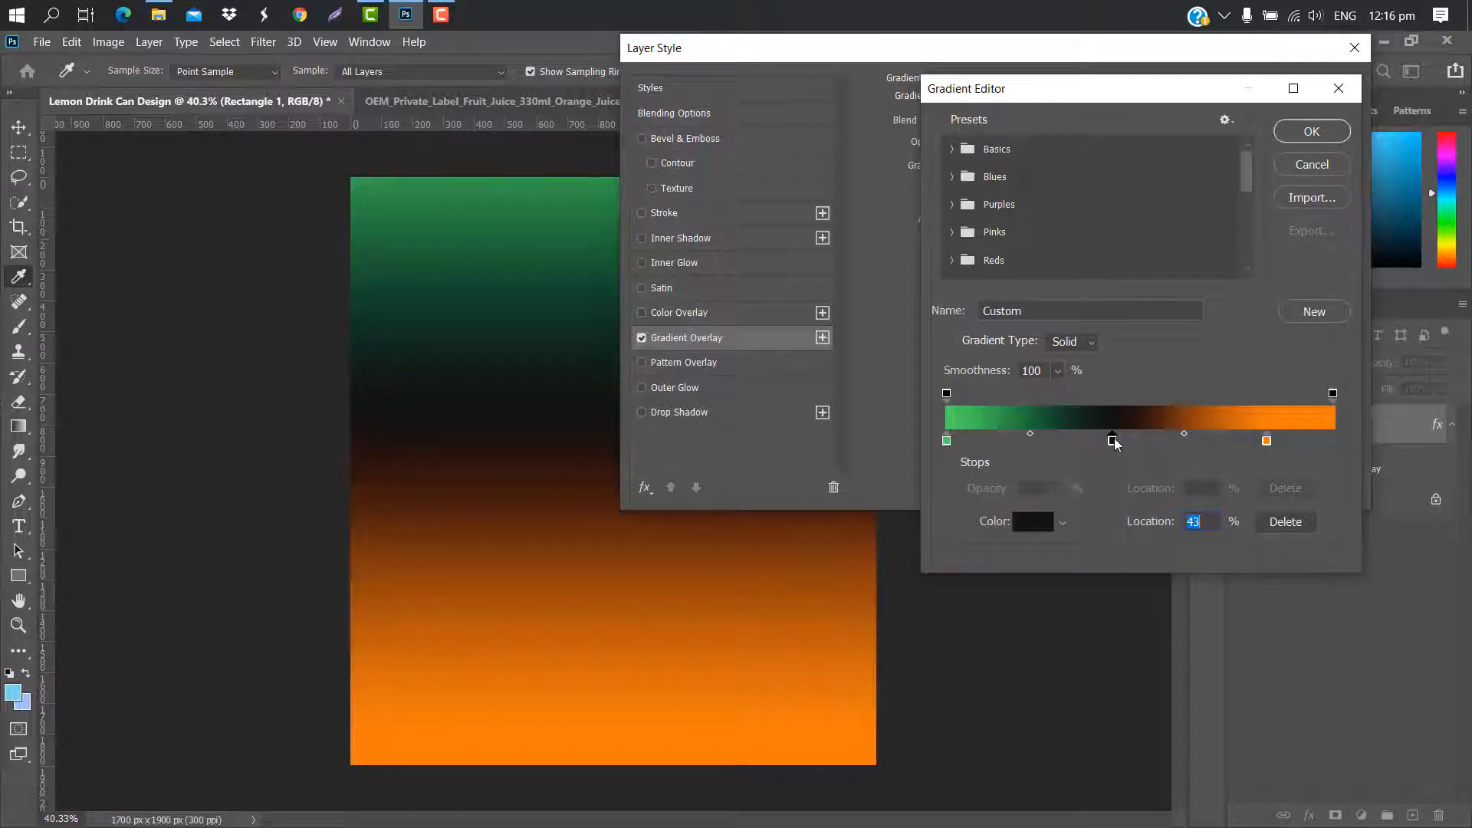
left_click(1314, 132)
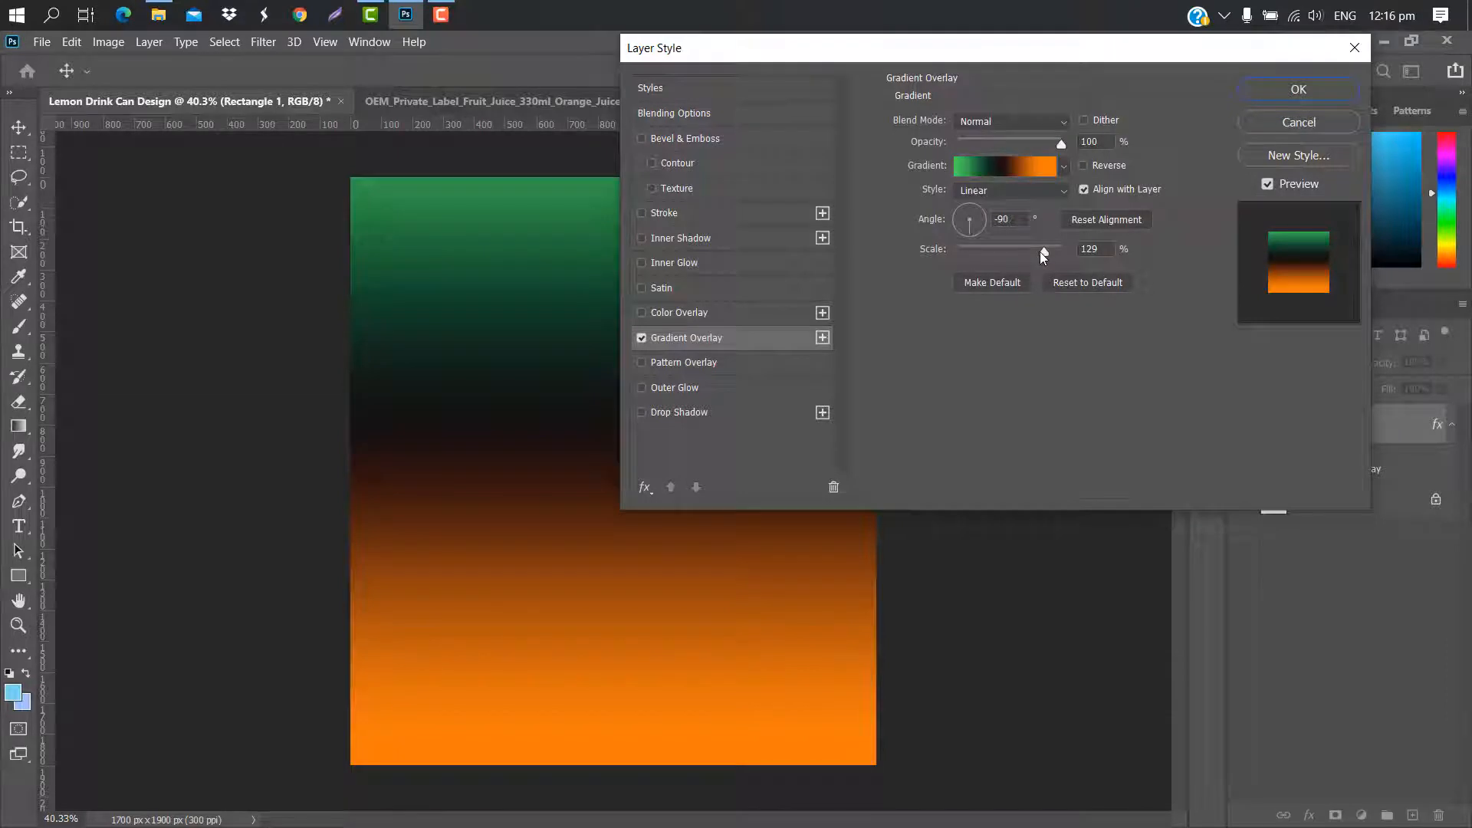
left_click_drag(1045, 255, 1026, 259)
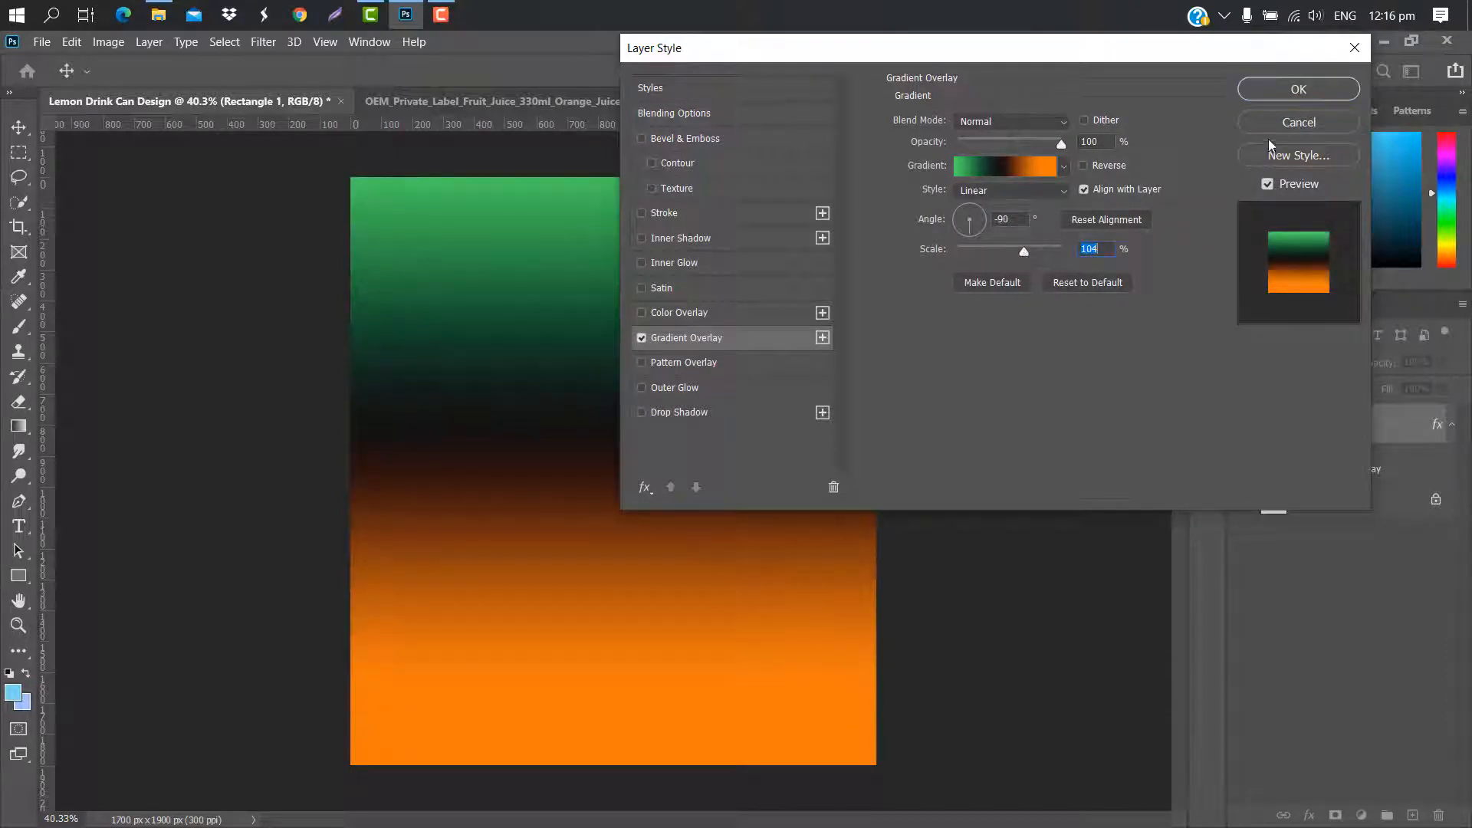
left_click(1304, 90)
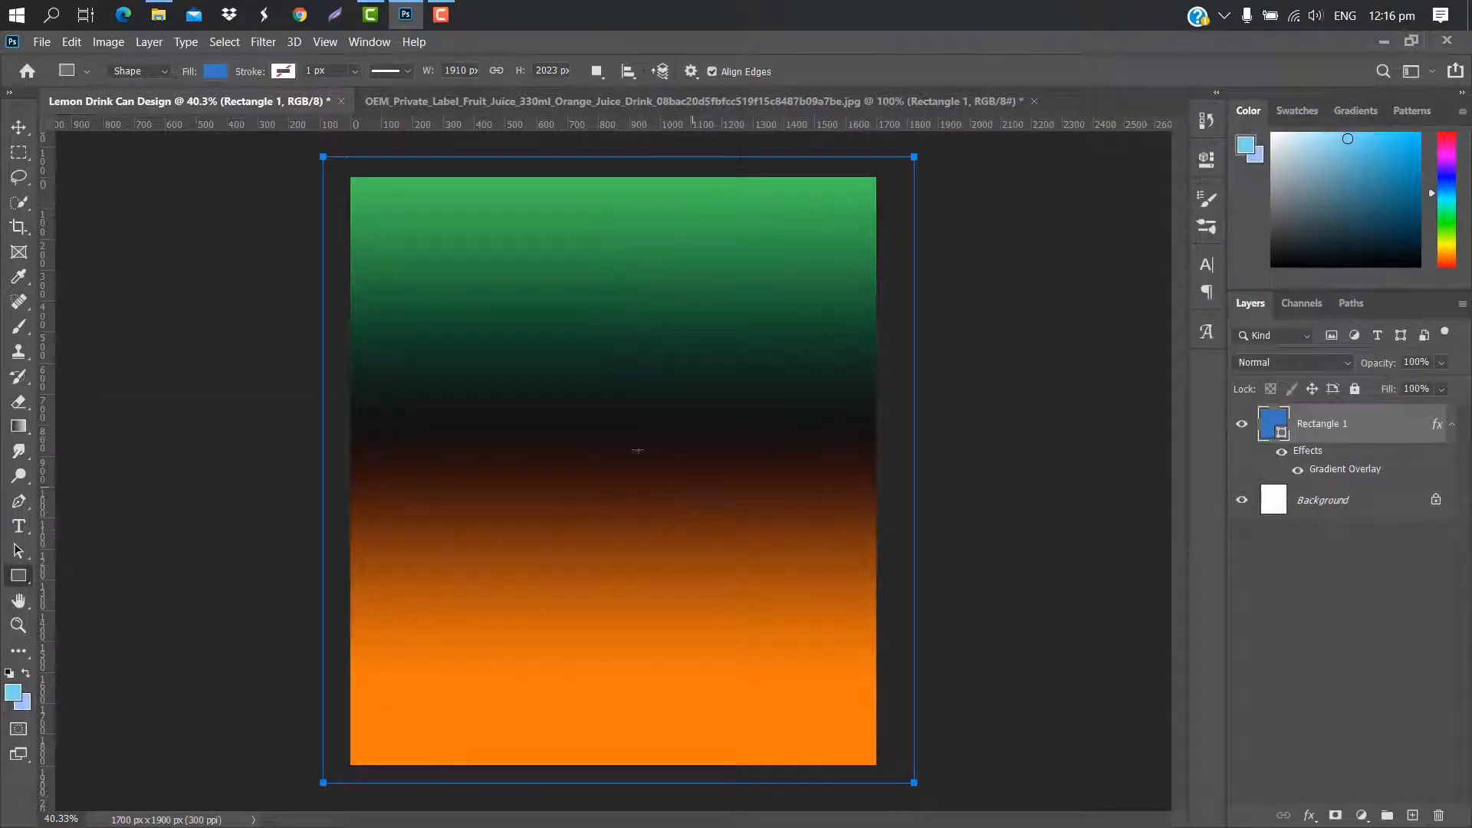
Place the hiclipart.com orange slices image from the juice can folder, scaled down around the middle of the canvas.
key("v")
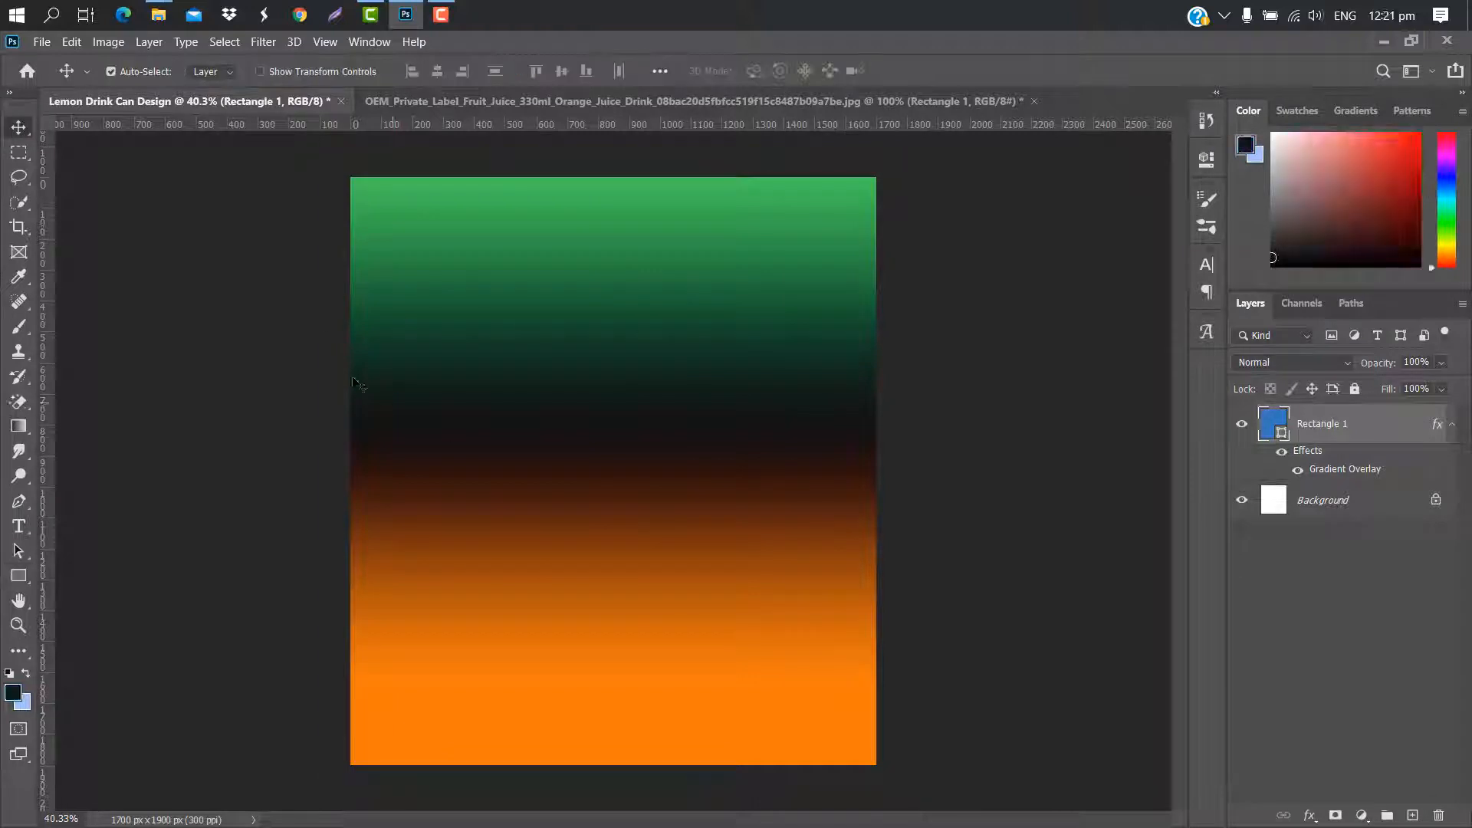
mouse_move(161, 20)
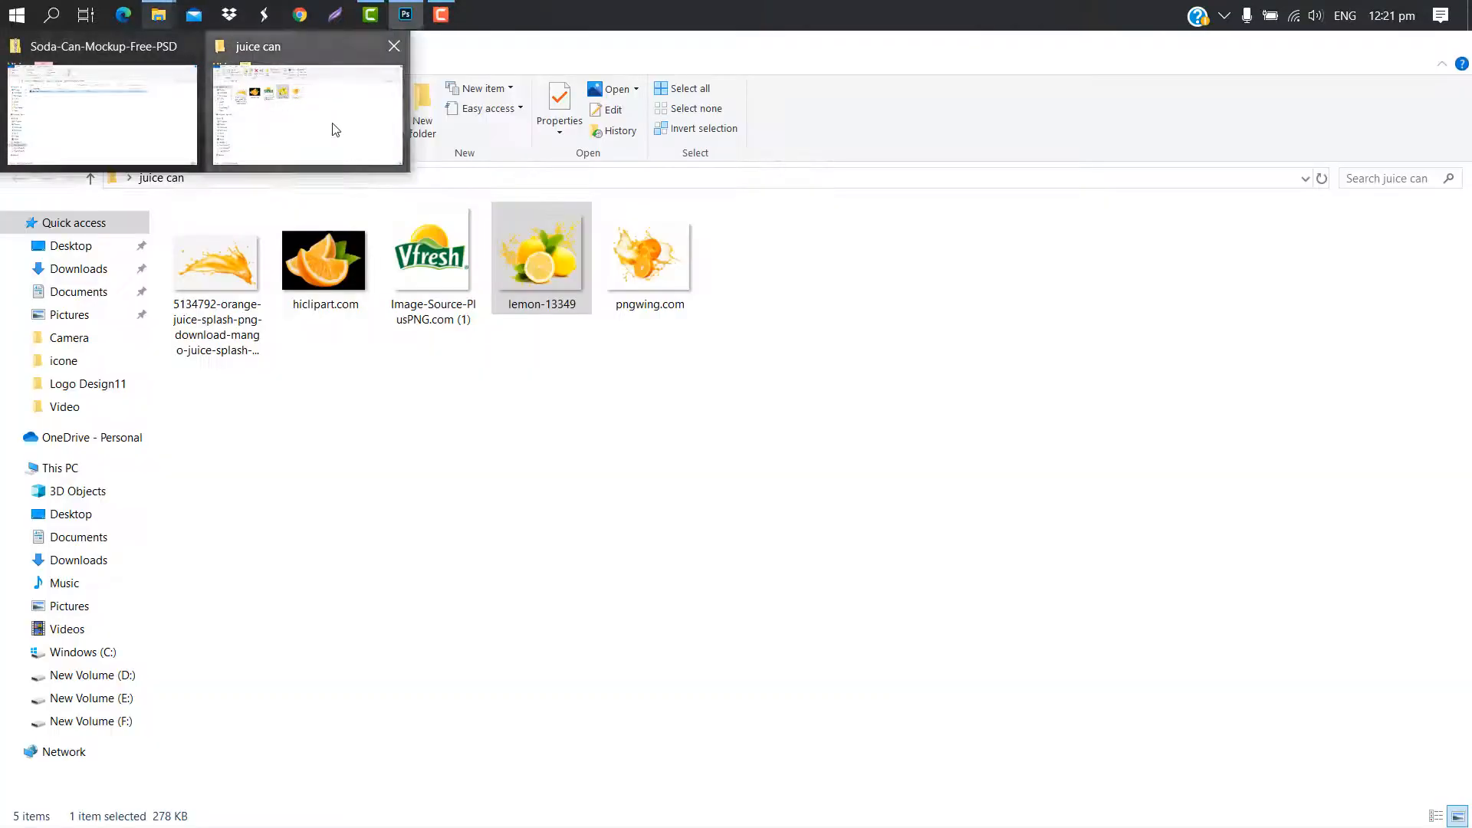
left_click(329, 125)
left_click_drag(313, 270, 591, 500)
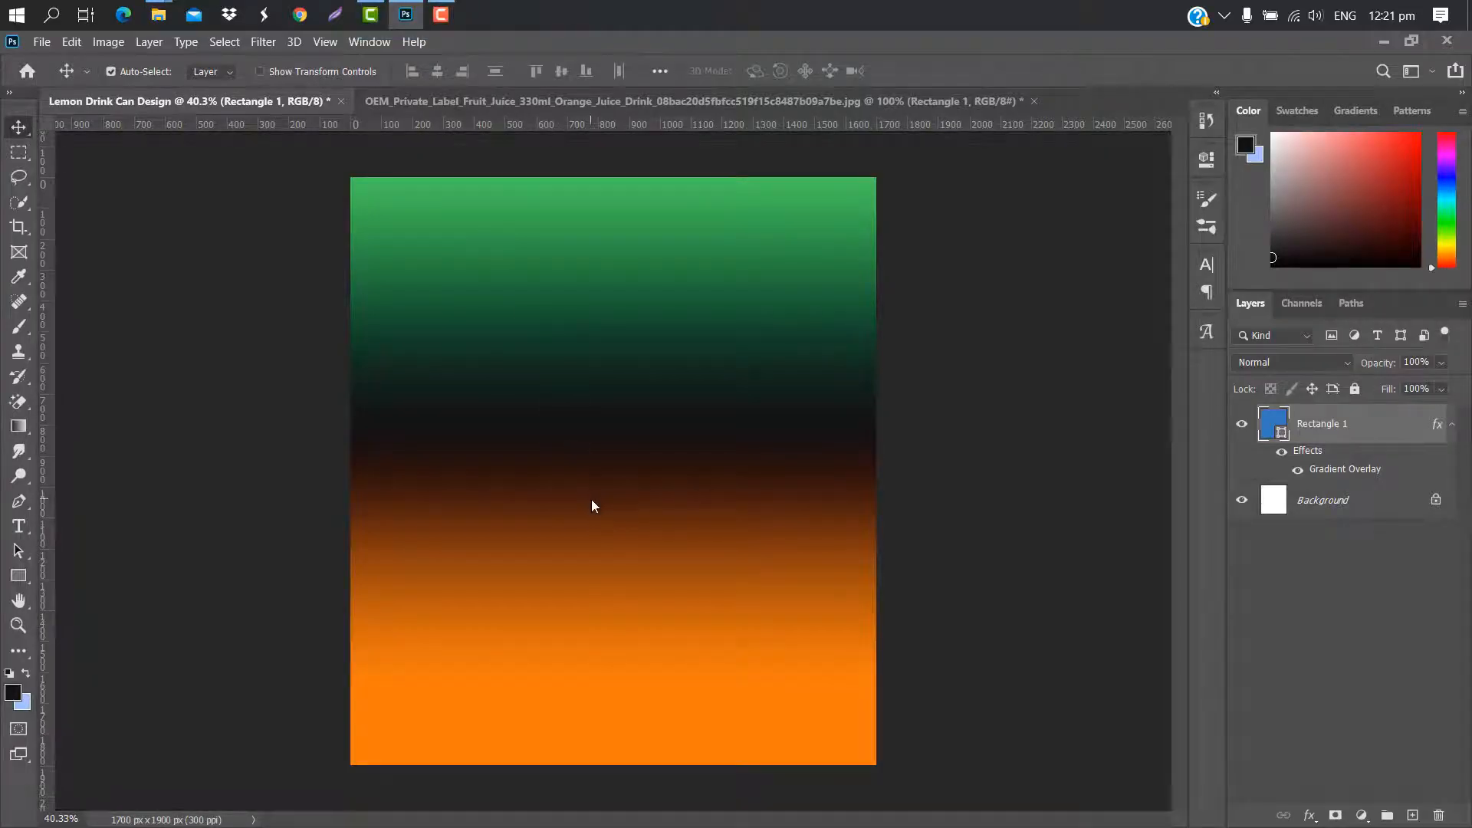
left_click_drag(428, 606, 399, 624)
left_click_drag(580, 559, 597, 566)
left_click_drag(815, 344, 806, 349)
mouse_move(730, 461)
left_mouse_down()
mouse_move(732, 477)
mouse_move(711, 446)
left_mouse_up()
key("Return")
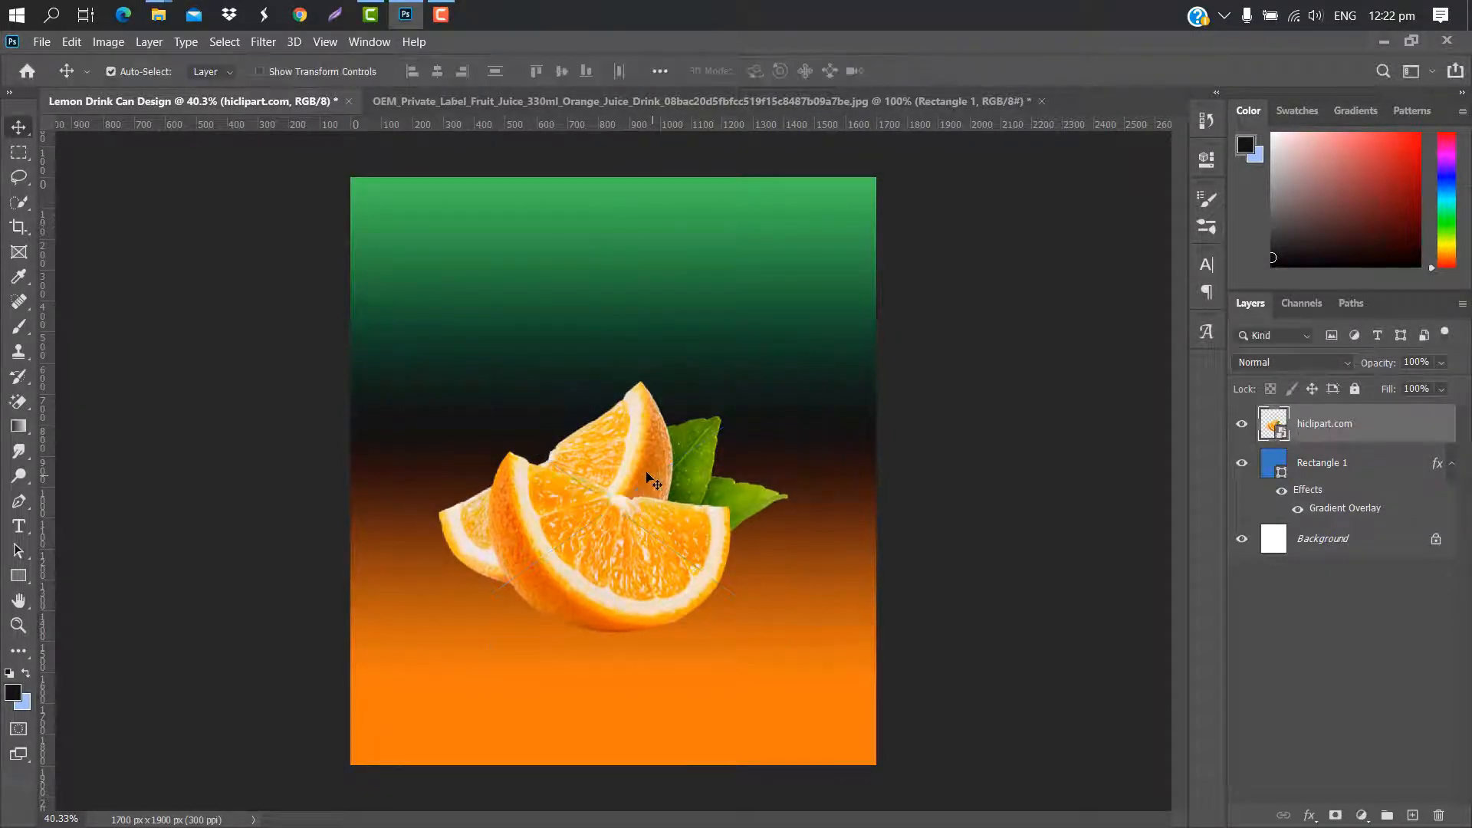
Place the 5134792 orange juice splash image from the juice can folder across the canvas width.
mouse_move(158, 15)
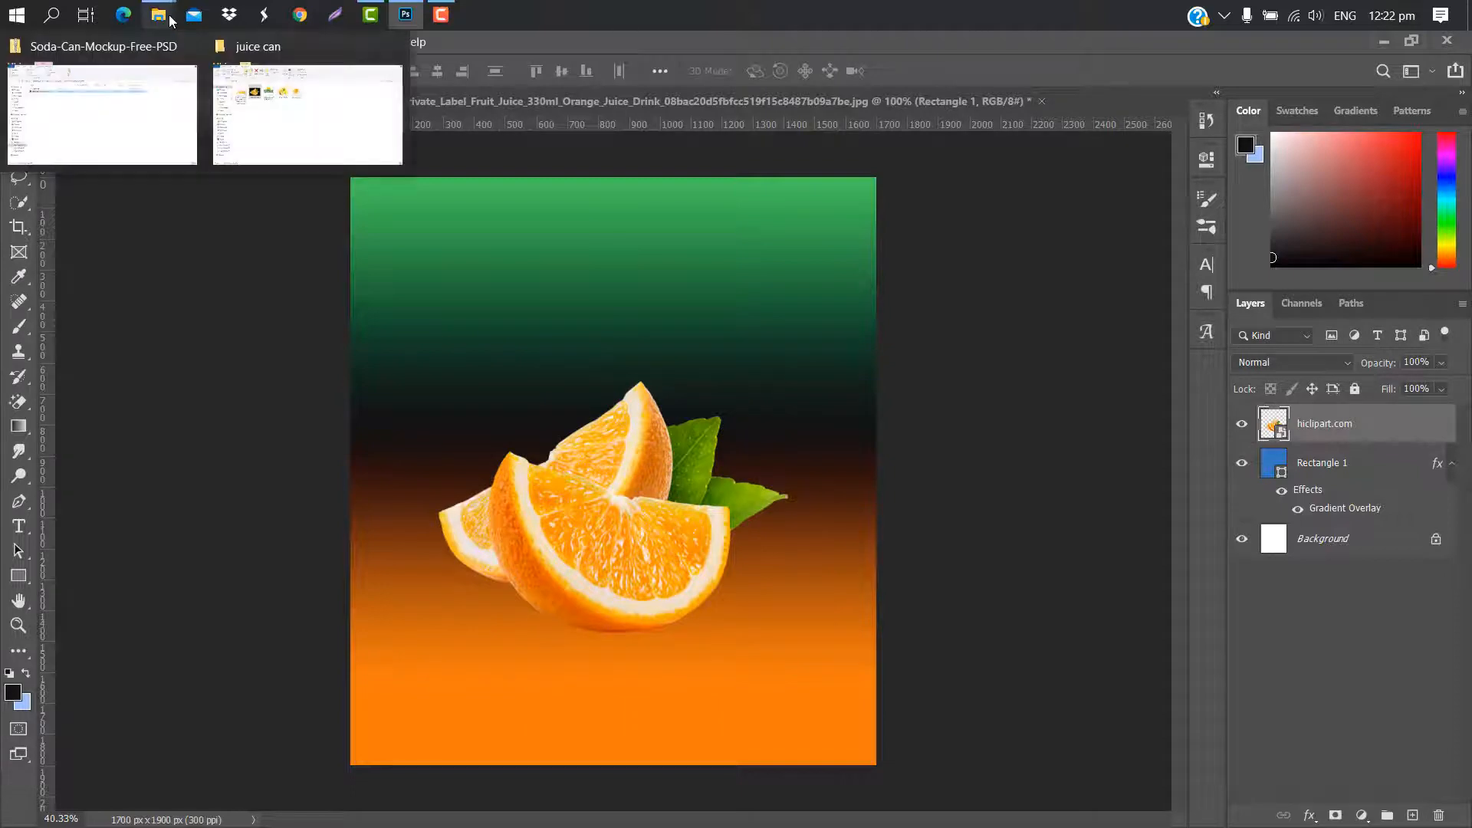
left_click(261, 108)
left_click_drag(226, 252, 585, 437)
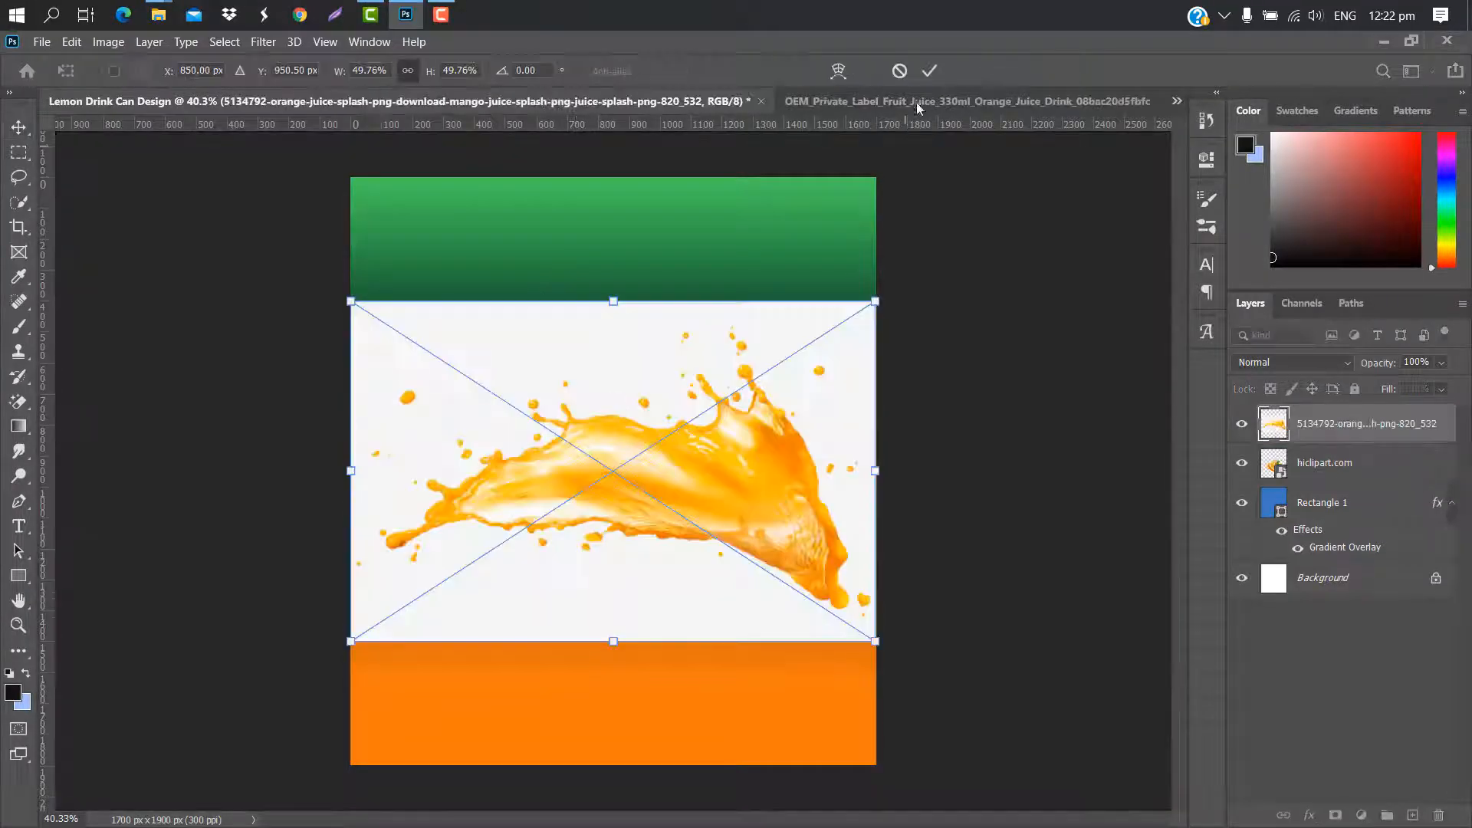
left_click(931, 71)
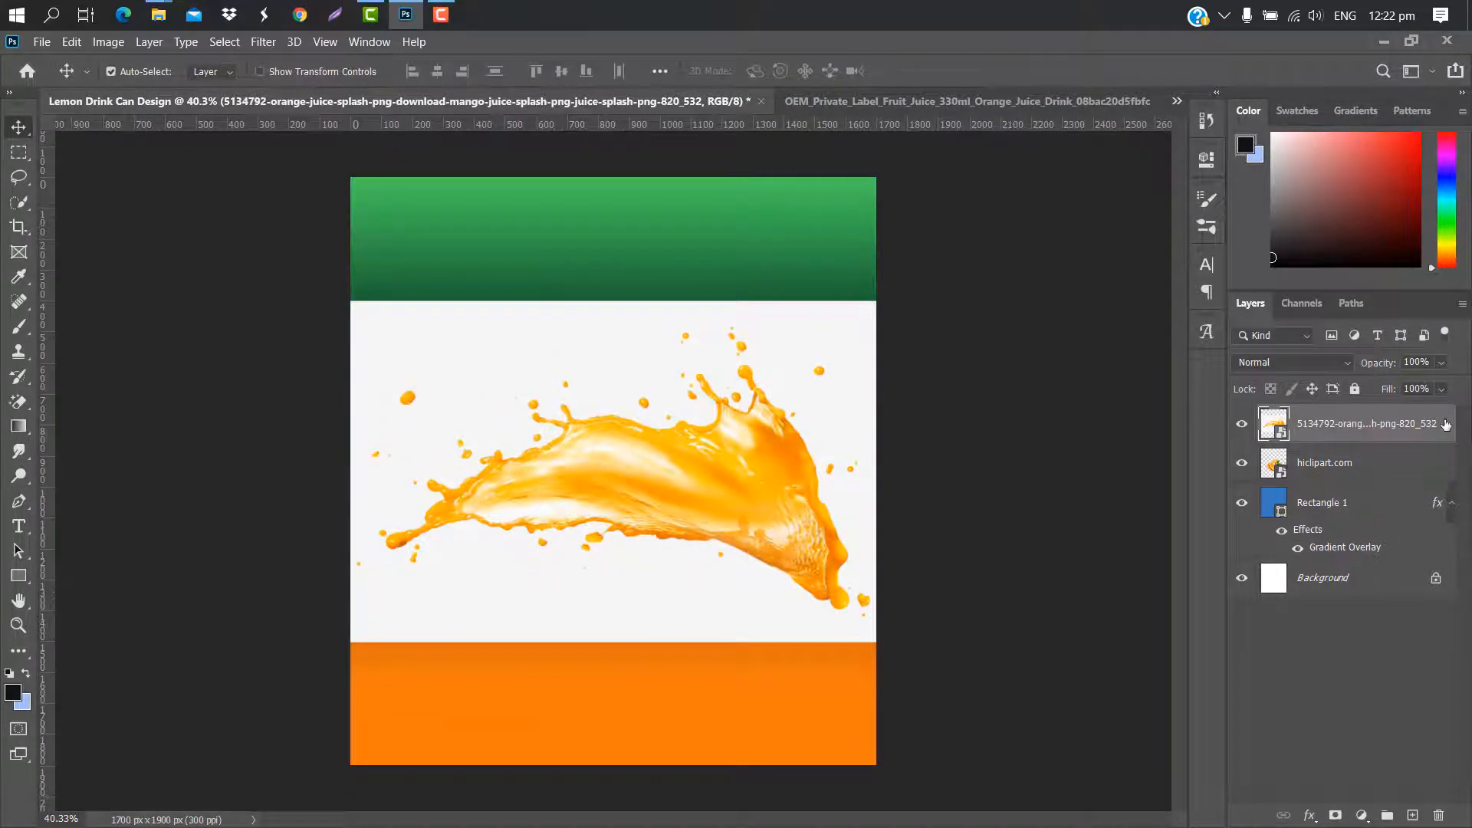
Rasterize the juice splash layer and remove its white background with the Magic Eraser.
right_click(1446, 424)
left_click(1304, 369)
right_click(22, 404)
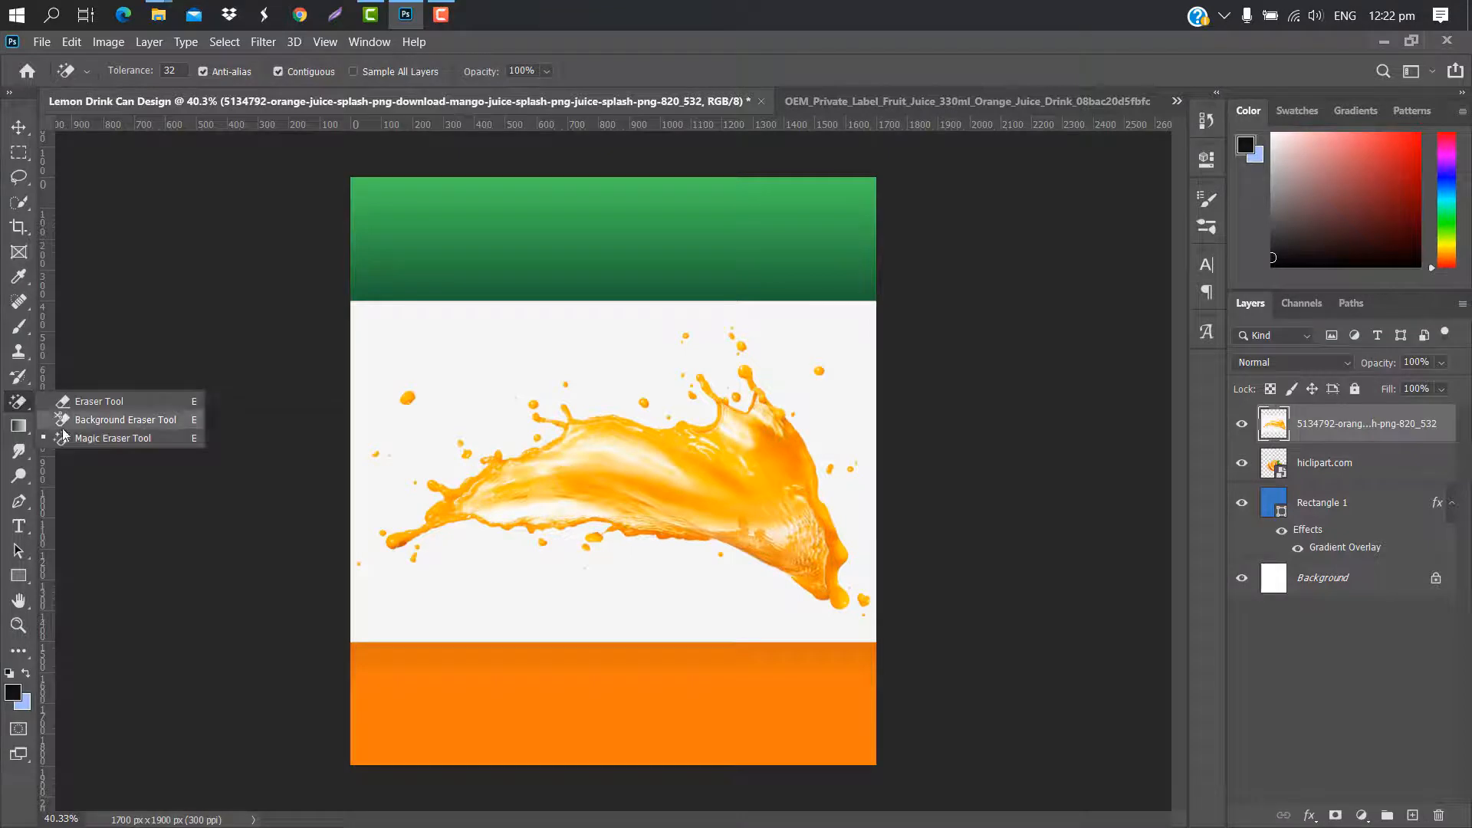
left_click(76, 432)
left_click(469, 353)
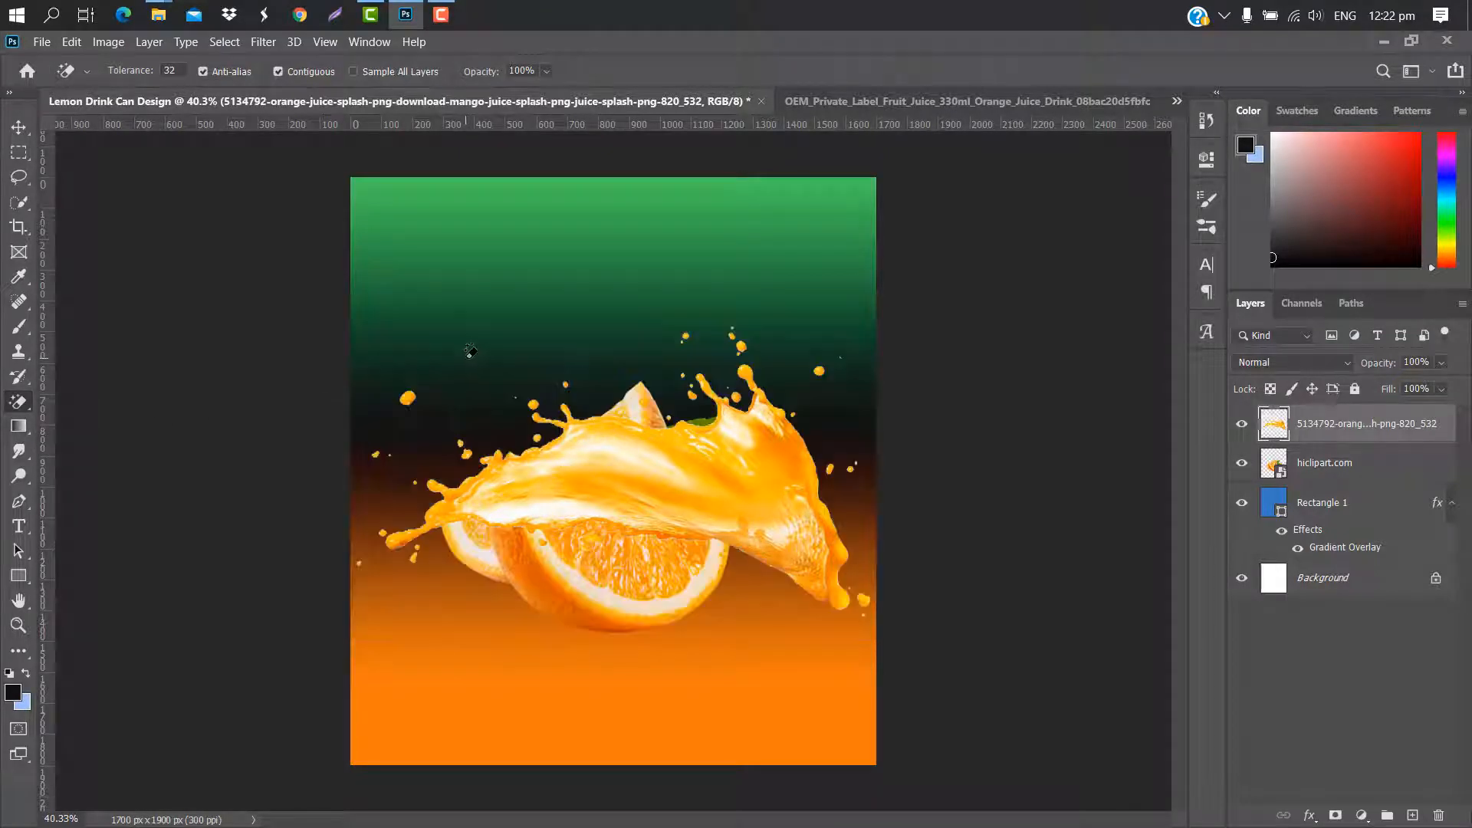
Put the splash layer behind the orange slices, scale it to about 97% and shift it down and left.
left_click(12, 127)
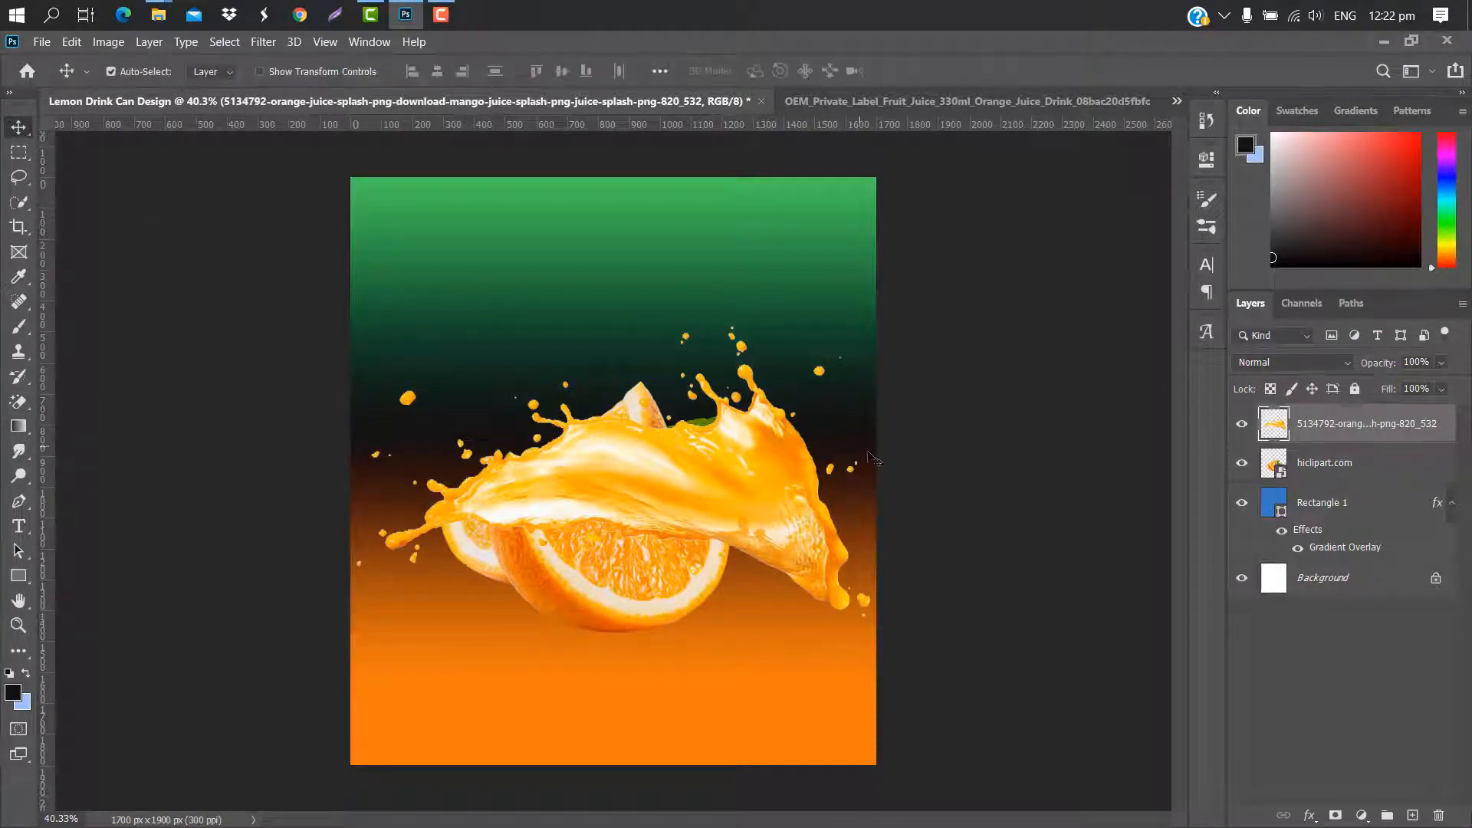
left_click_drag(1443, 419, 1434, 485)
key("ctrl+t")
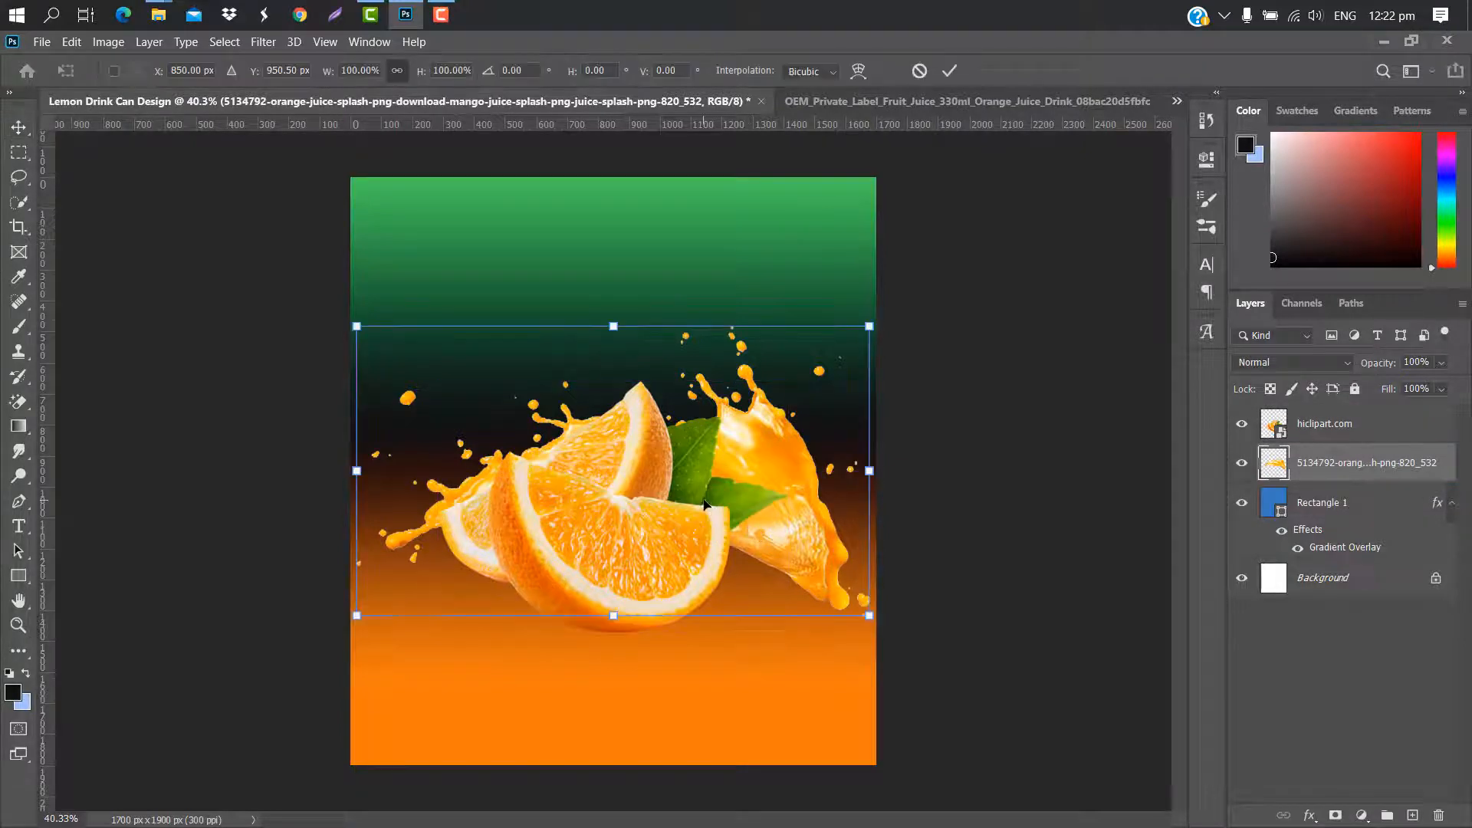
left_click_drag(792, 484, 788, 519)
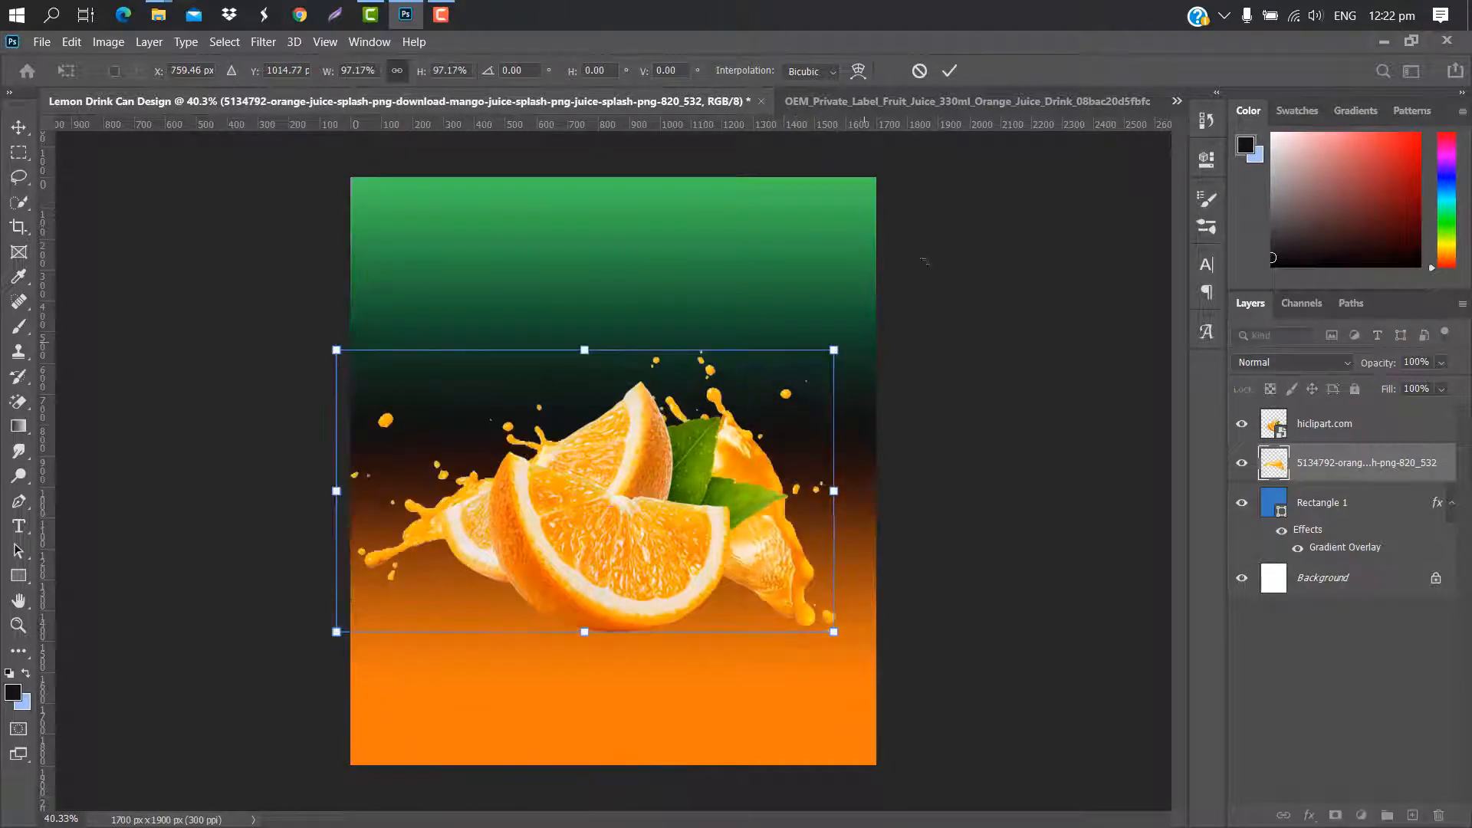
left_click(949, 71)
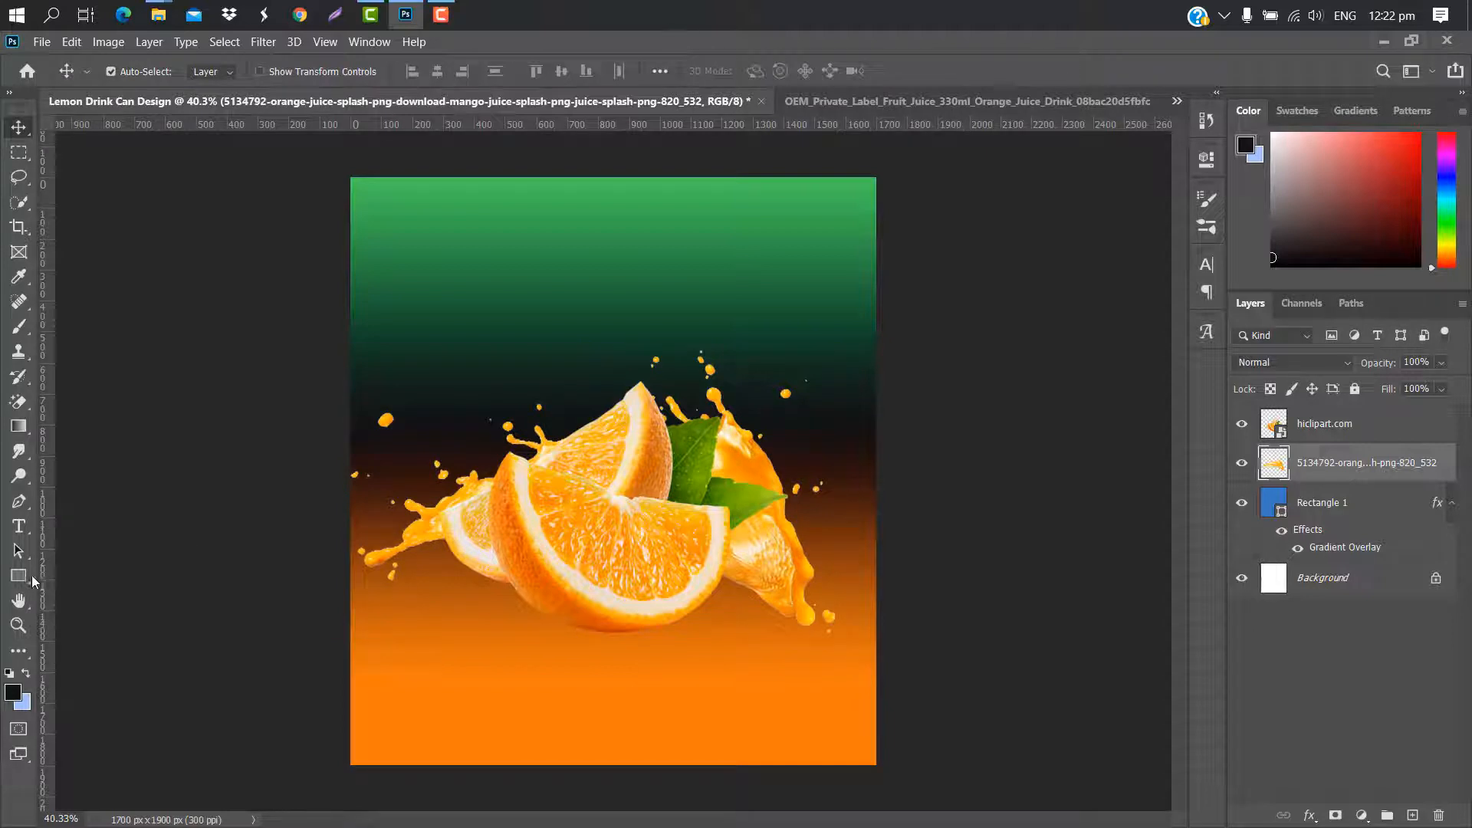
Draw a flat ellipse about 420 by 114 px under the orange slices and fill it with 000000.
left_click_drag(33, 582, 77, 612)
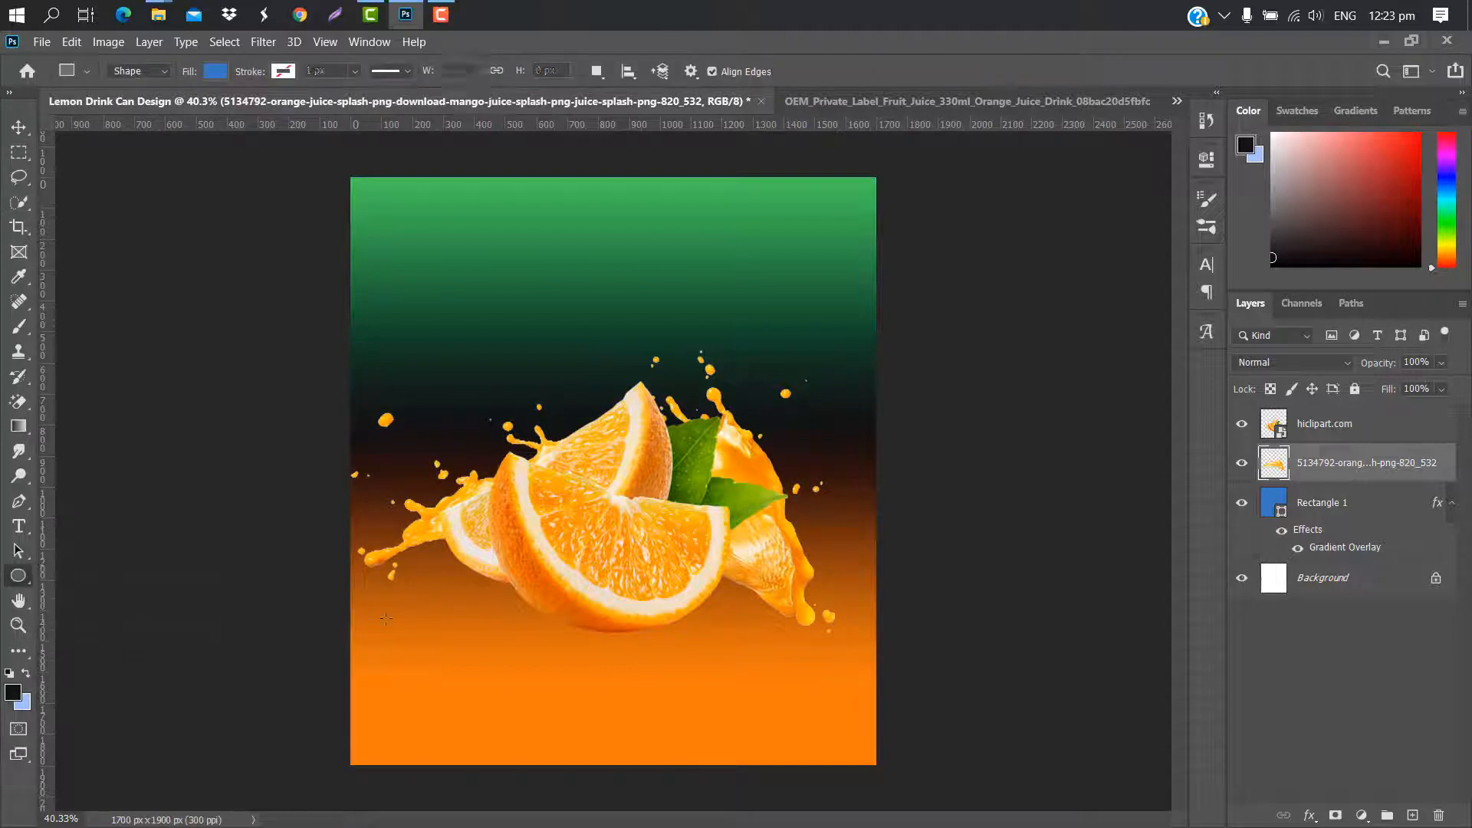
left_click_drag(457, 609, 587, 645)
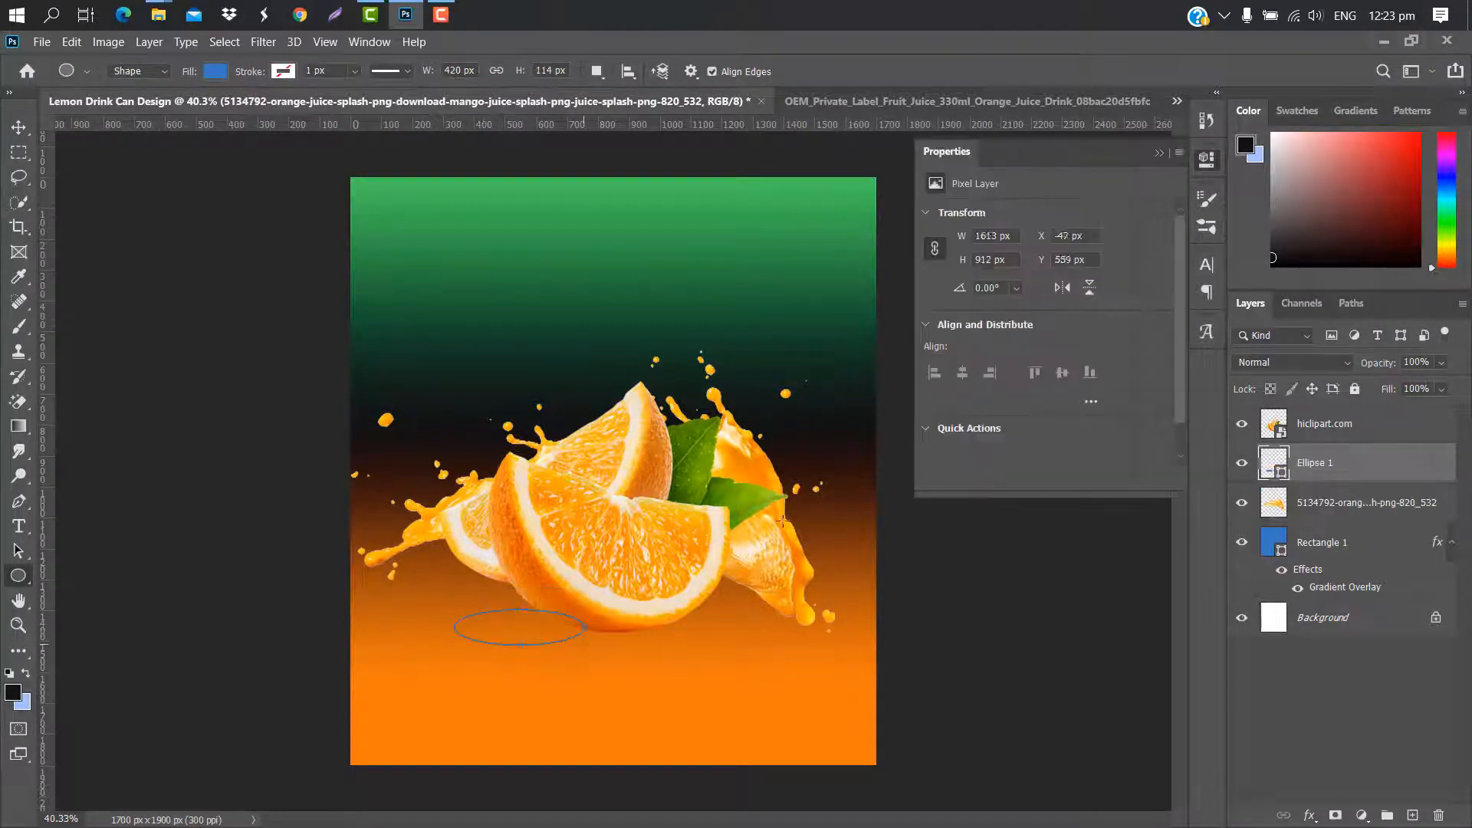
left_click(1160, 153)
double_click(1283, 472)
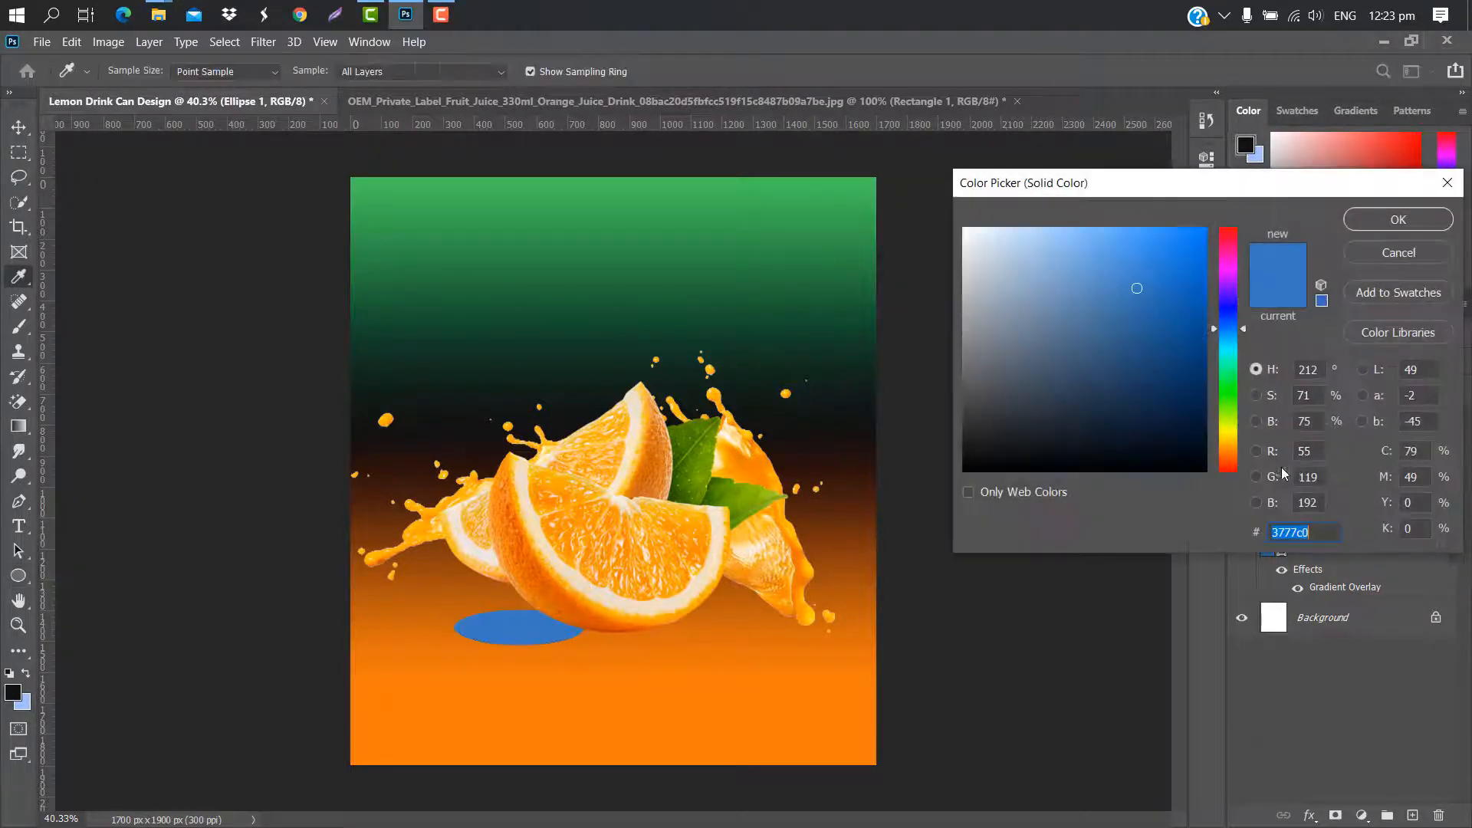
type("000000")
left_click(1397, 221)
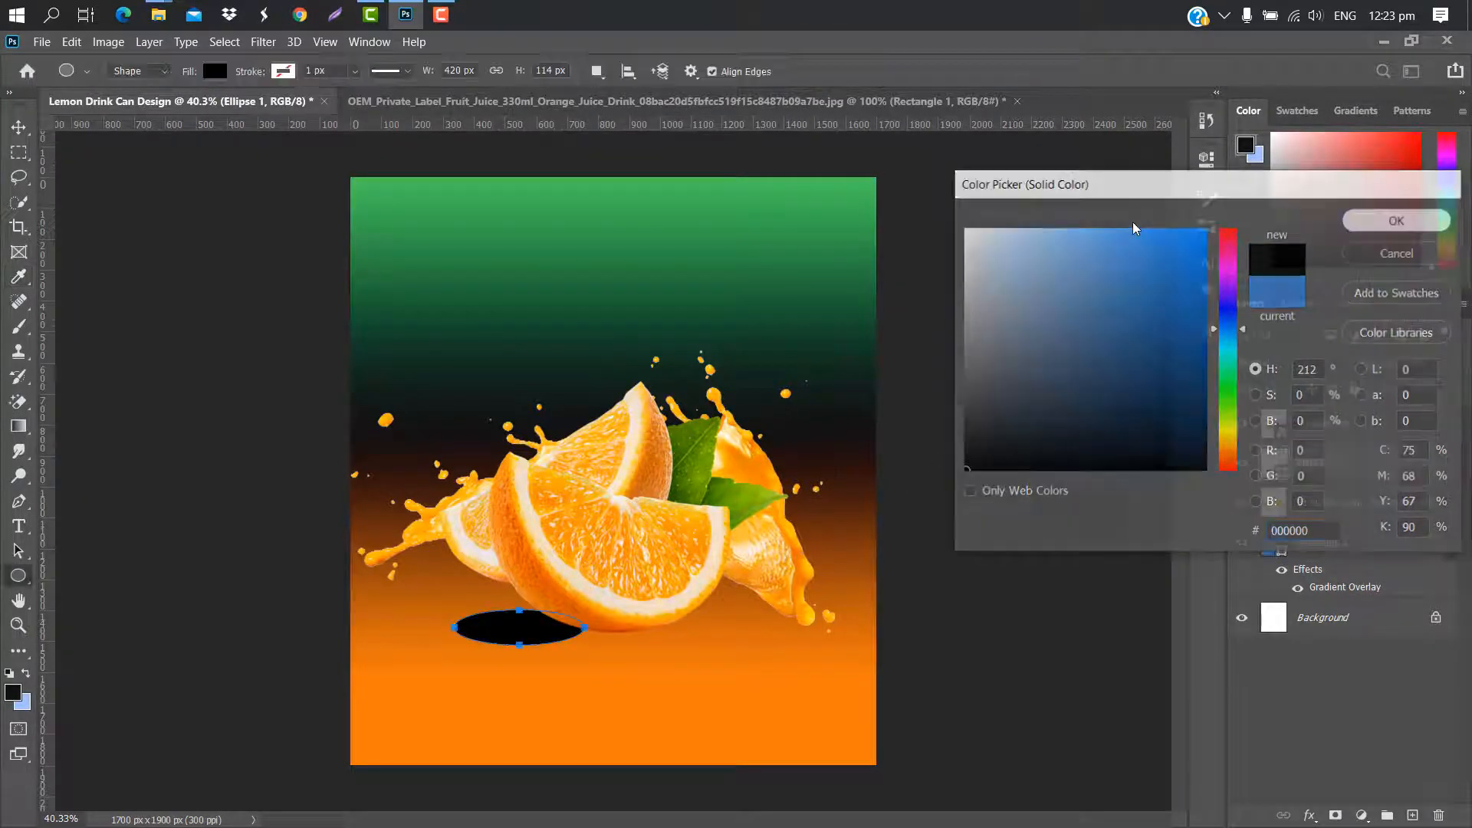
Convert the black ellipse to a smart object and apply a Gaussian Blur with a 69.7 px radius.
left_click(262, 42)
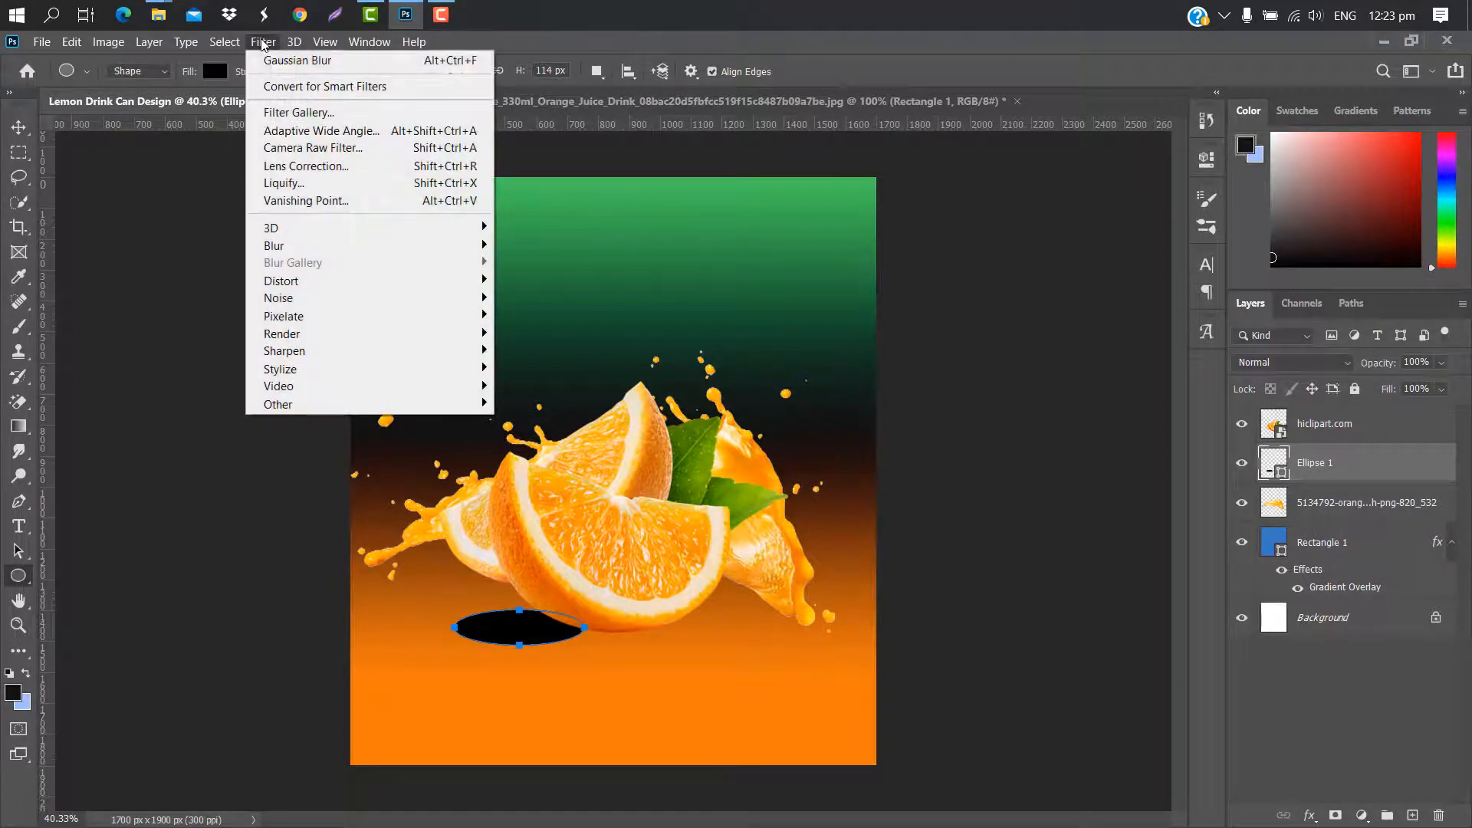
mouse_move(291, 247)
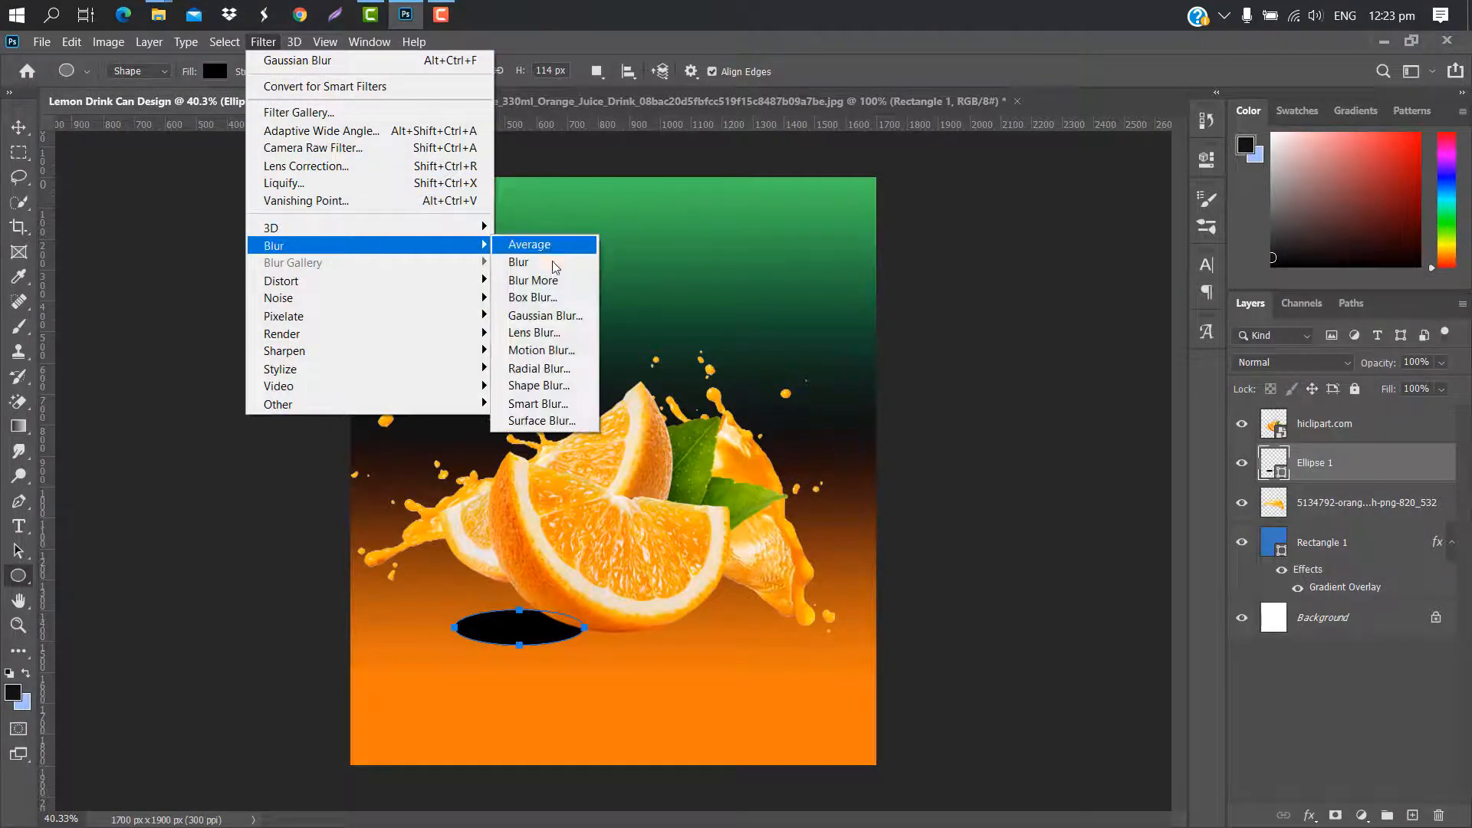
left_click(545, 315)
left_click(728, 350)
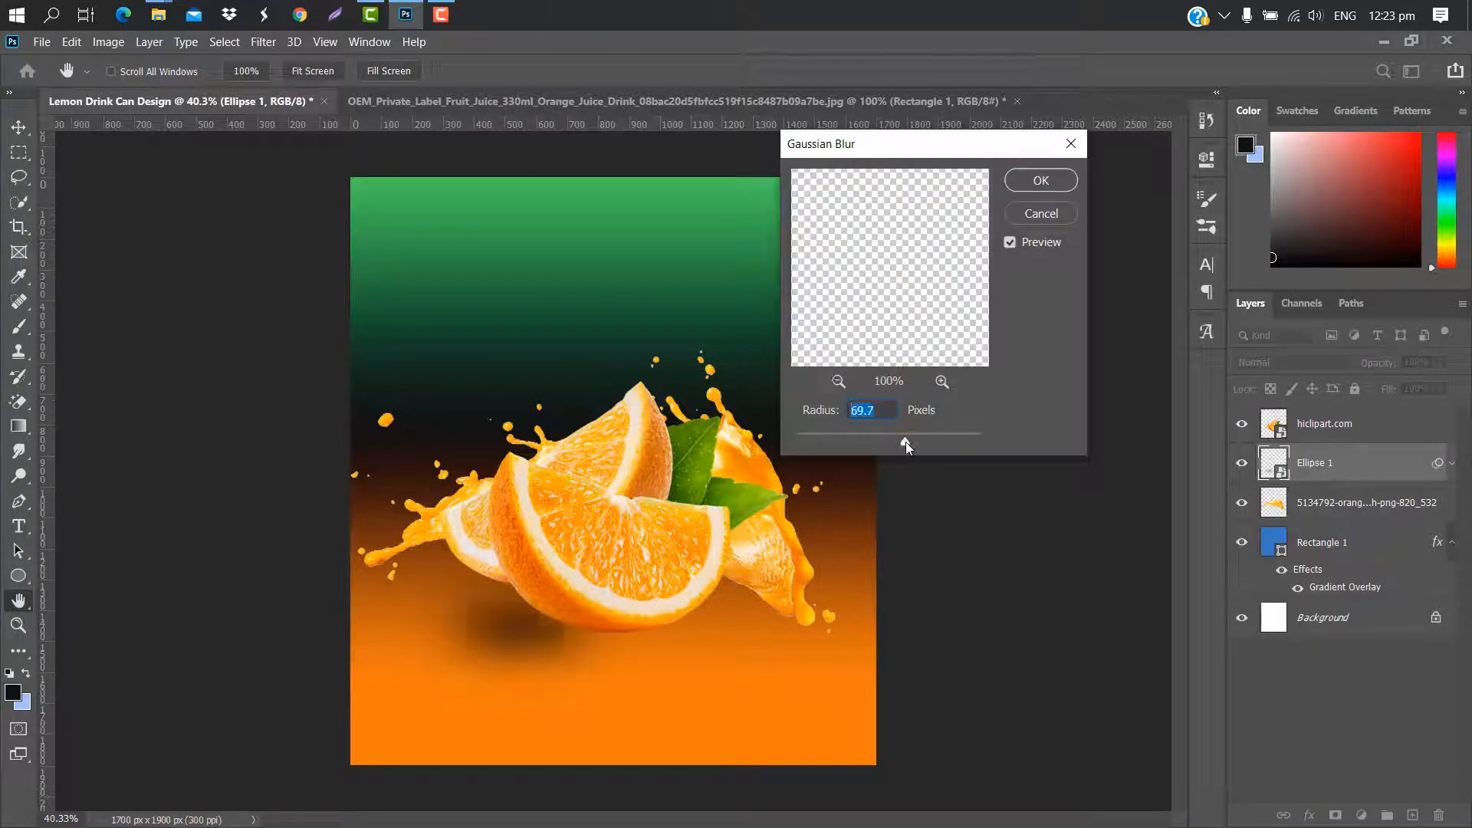
left_click(1041, 181)
Move the blurred ellipse right and slightly down so the shadow sits beneath the front orange slice.
key("ctrl+t")
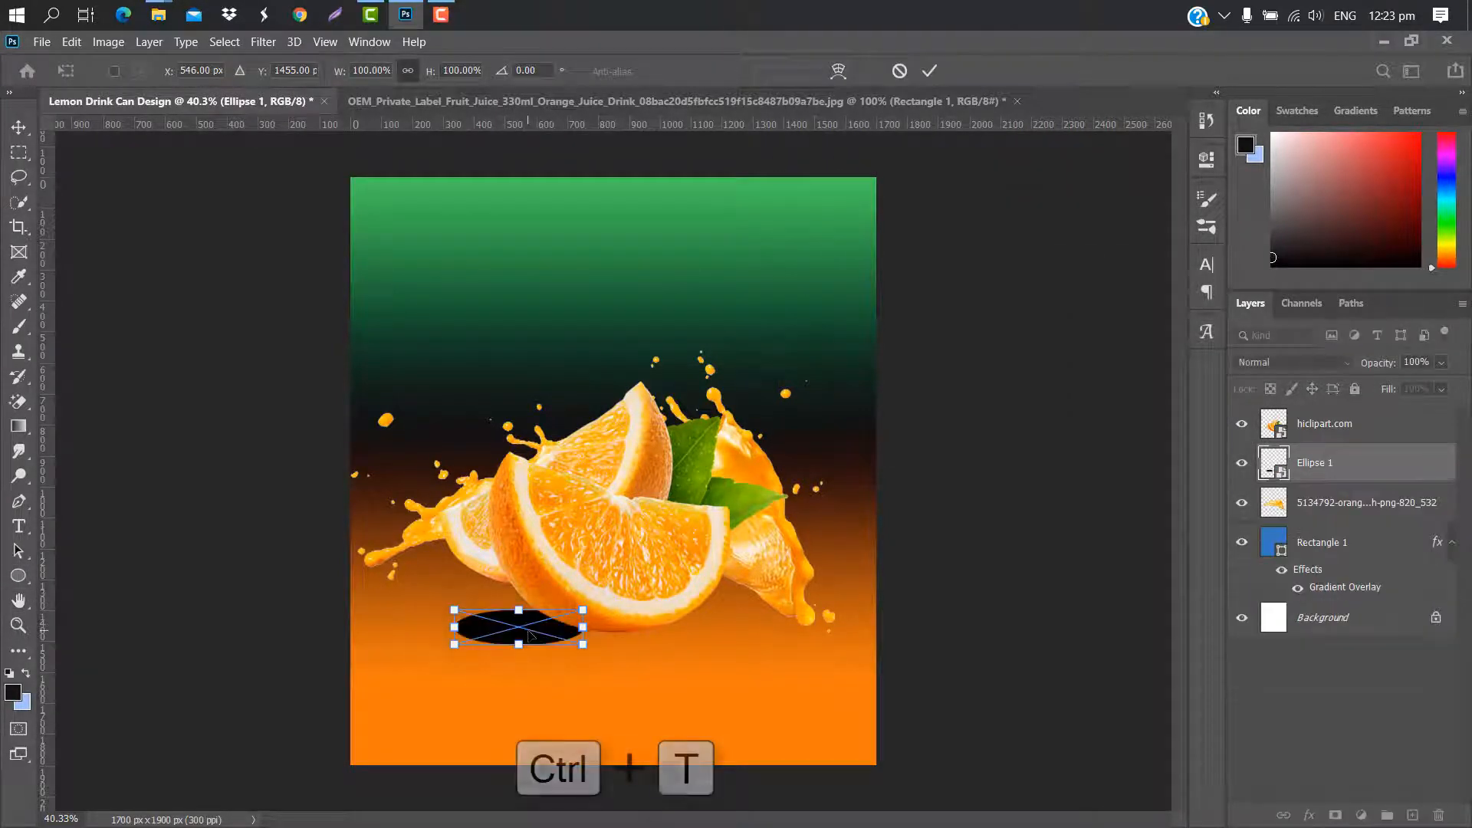
left_click_drag(537, 629, 571, 634)
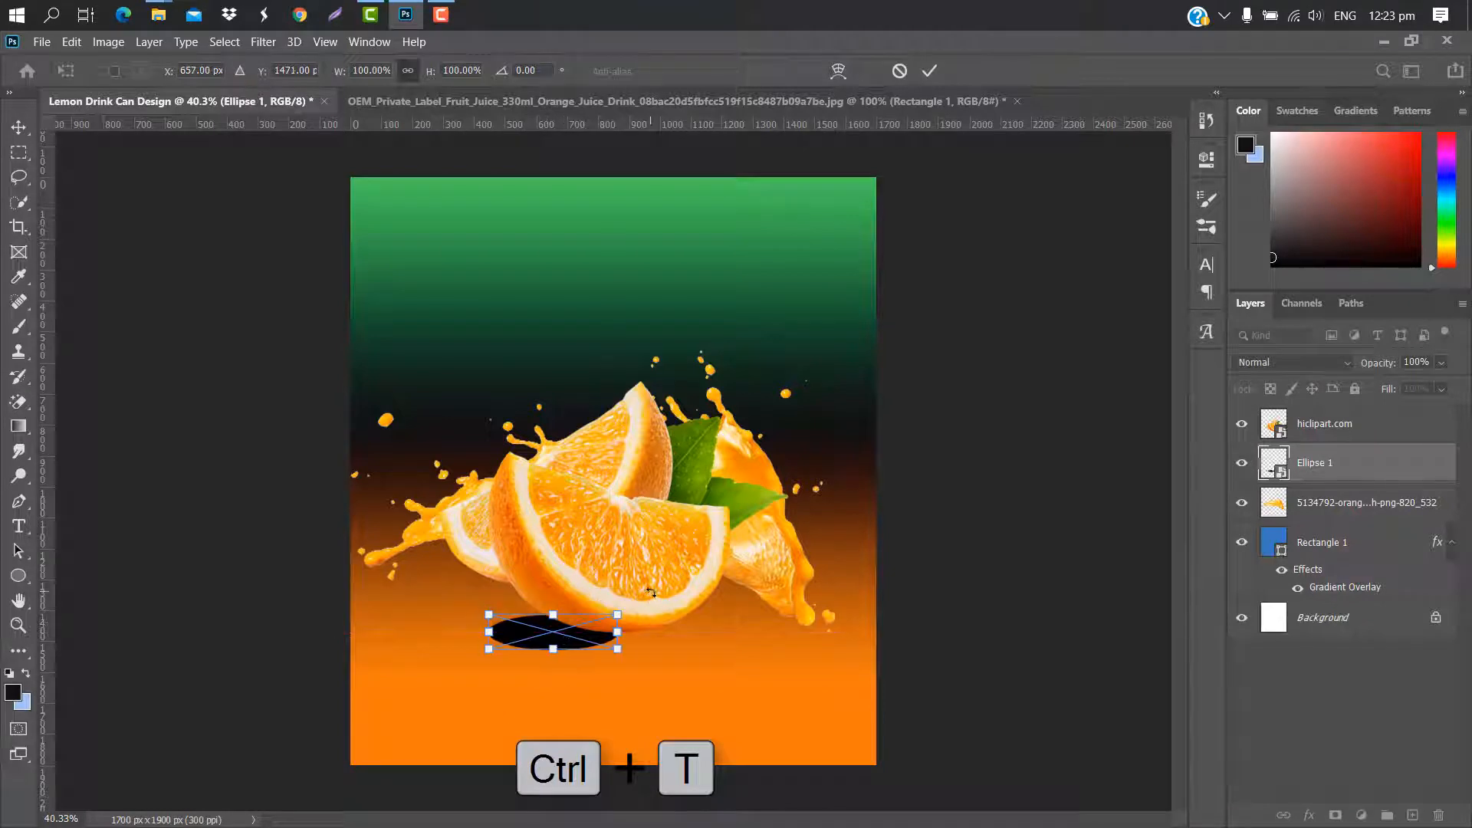
left_click_drag(650, 593, 611, 627)
left_click(930, 70)
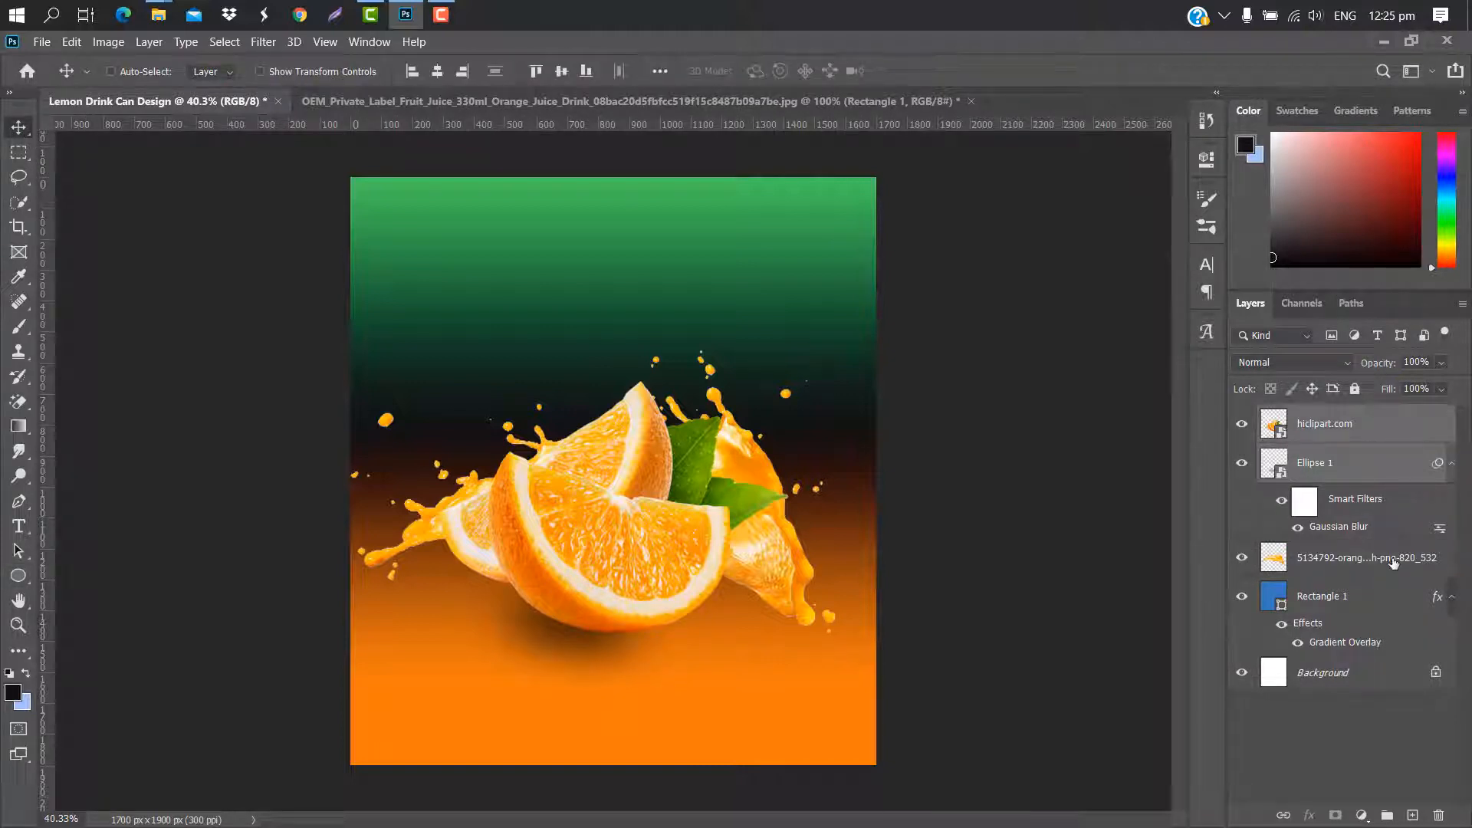
Scale the orange slices, shadow and juice splash layers together to about 90% and centre them lower on the label.
left_click(1394, 562)
key("ctrl+t")
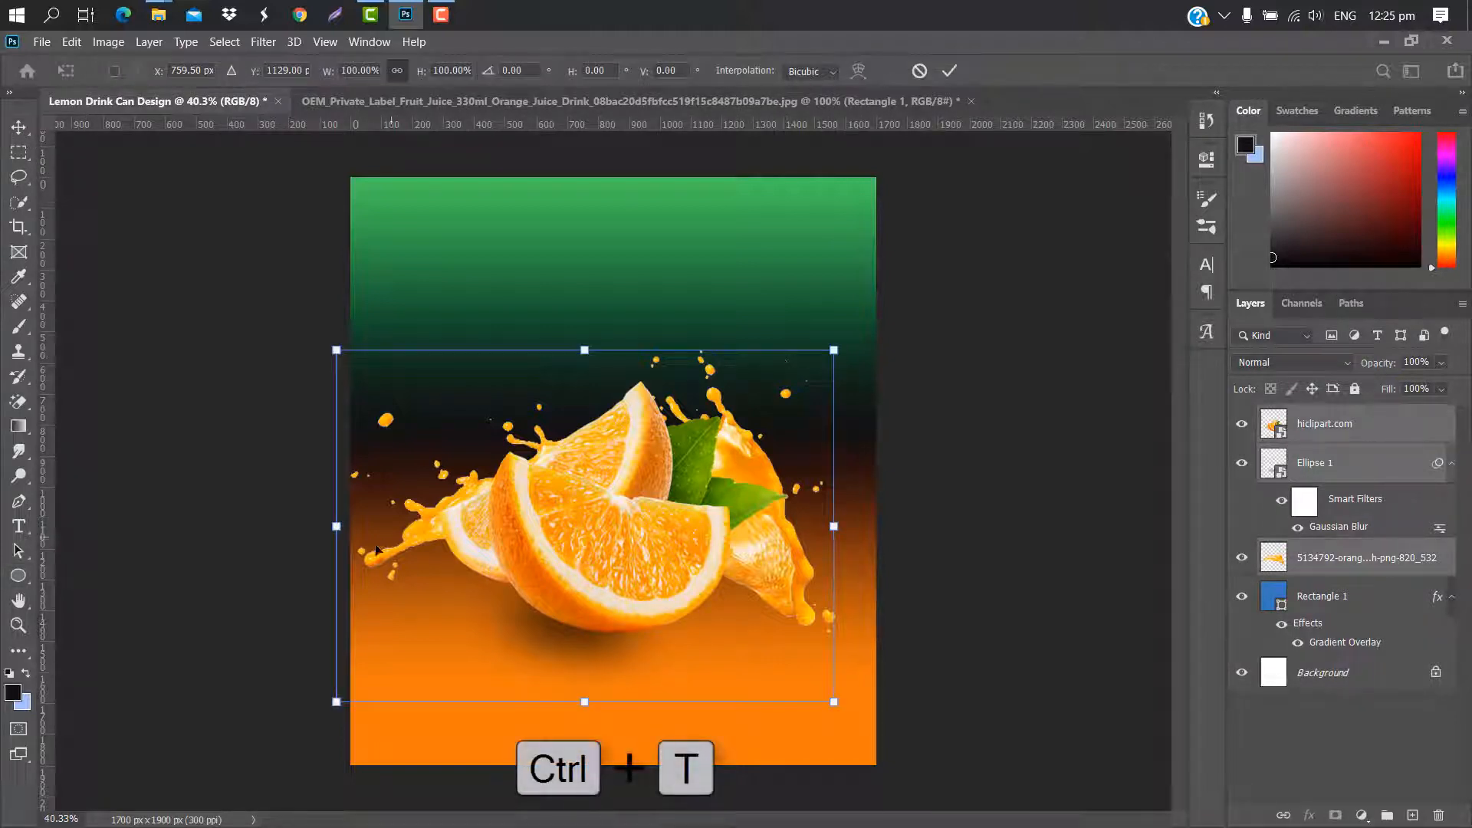
left_click_drag(336, 527, 375, 527)
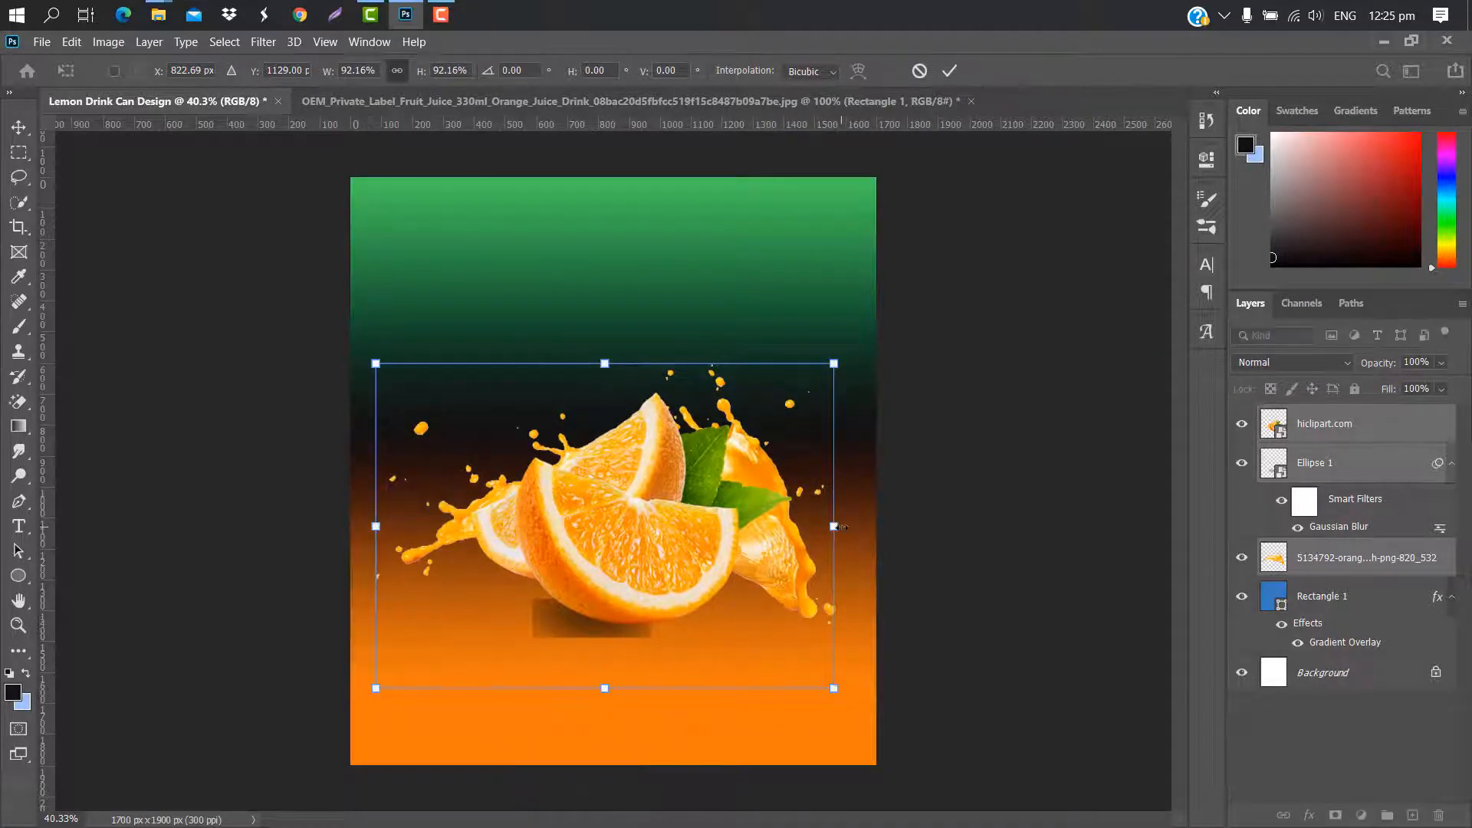
left_click_drag(840, 528, 831, 528)
left_click_drag(746, 408, 731, 417)
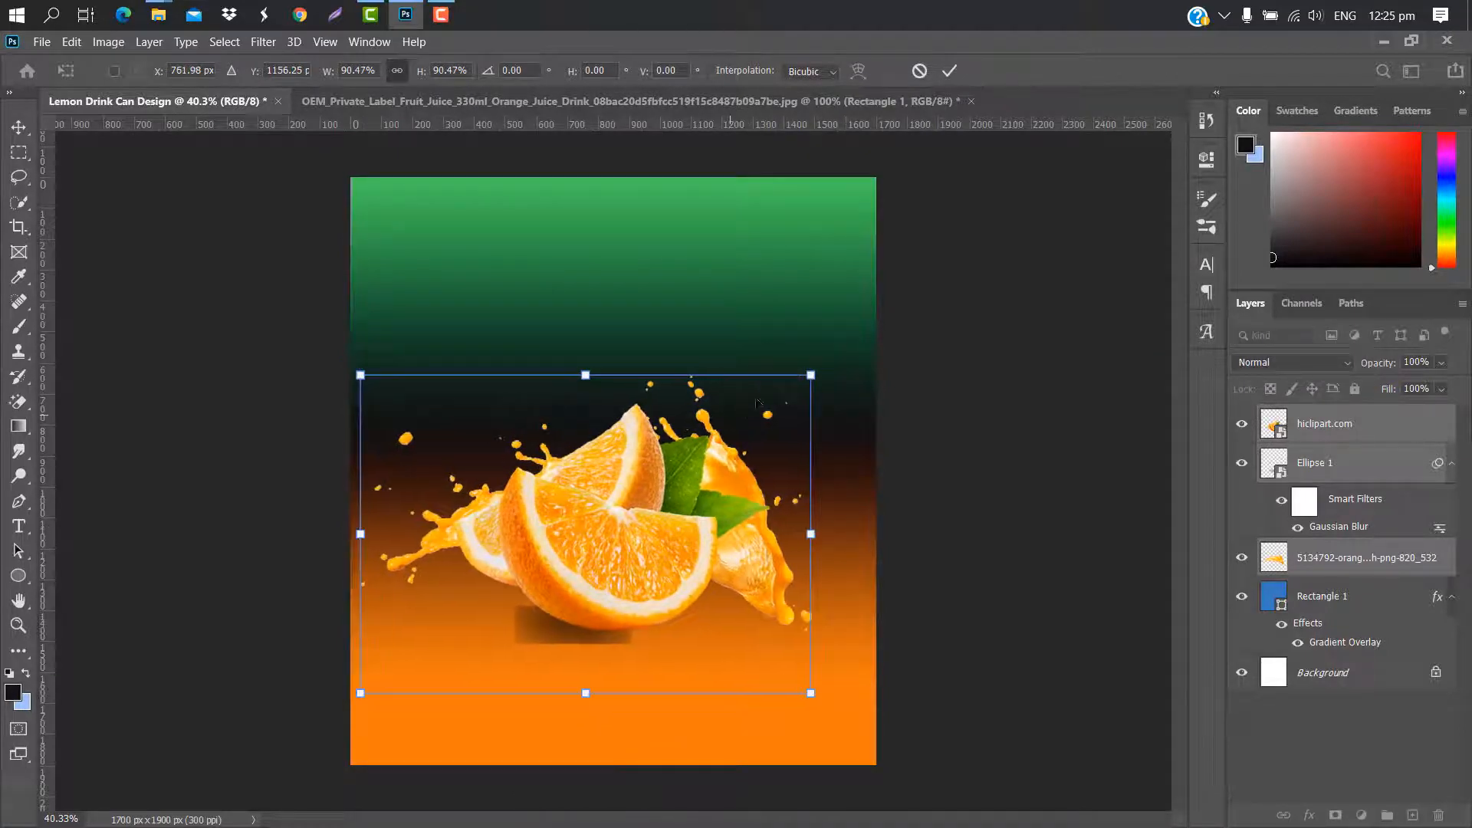
left_click(950, 71)
Enlarge only the juice splash layer until it nearly spans the label width and reposition it behind the orange slices.
left_click(1401, 419)
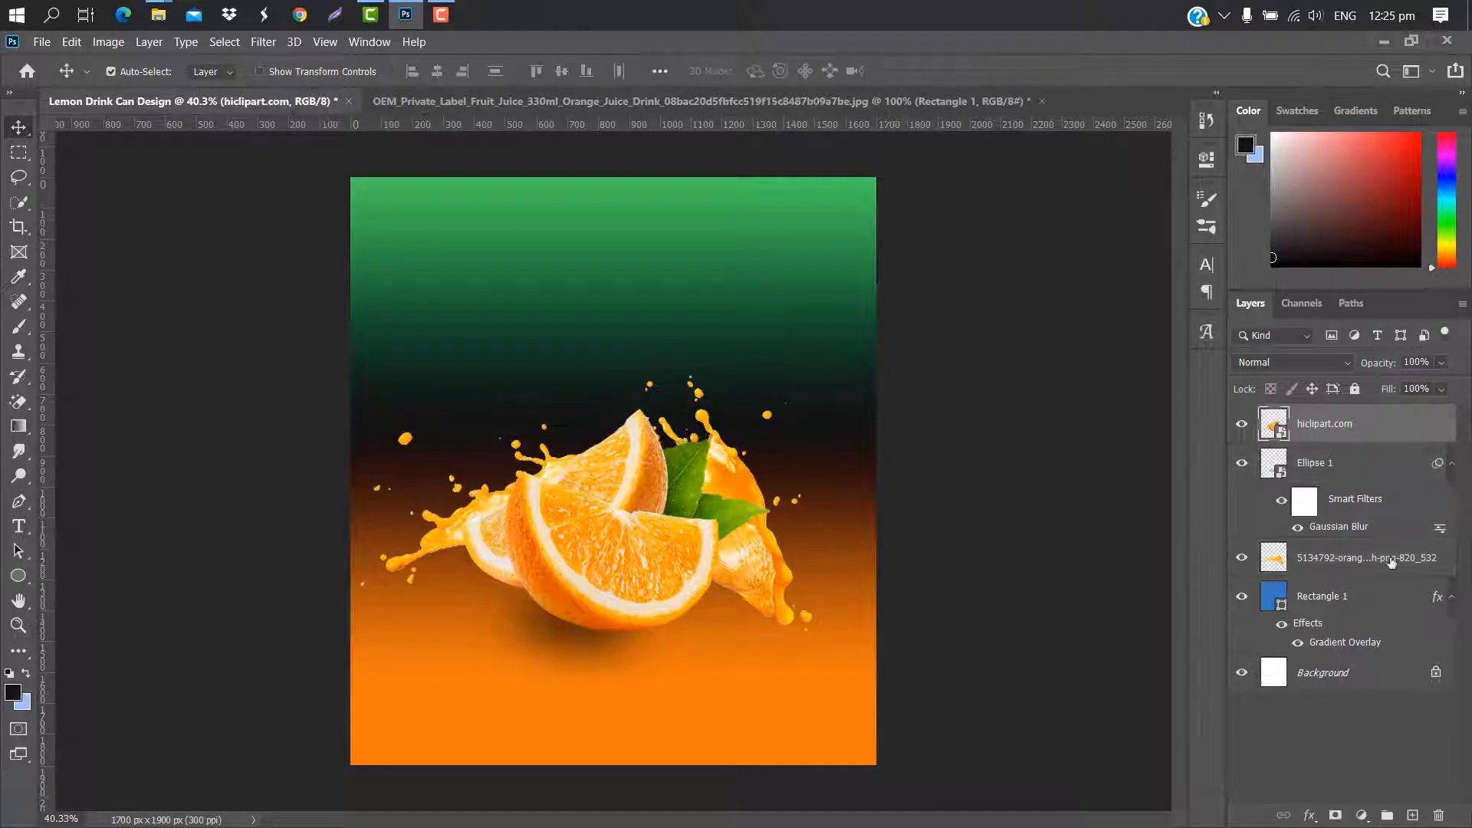
left_click(1390, 562)
key("ctrl+t")
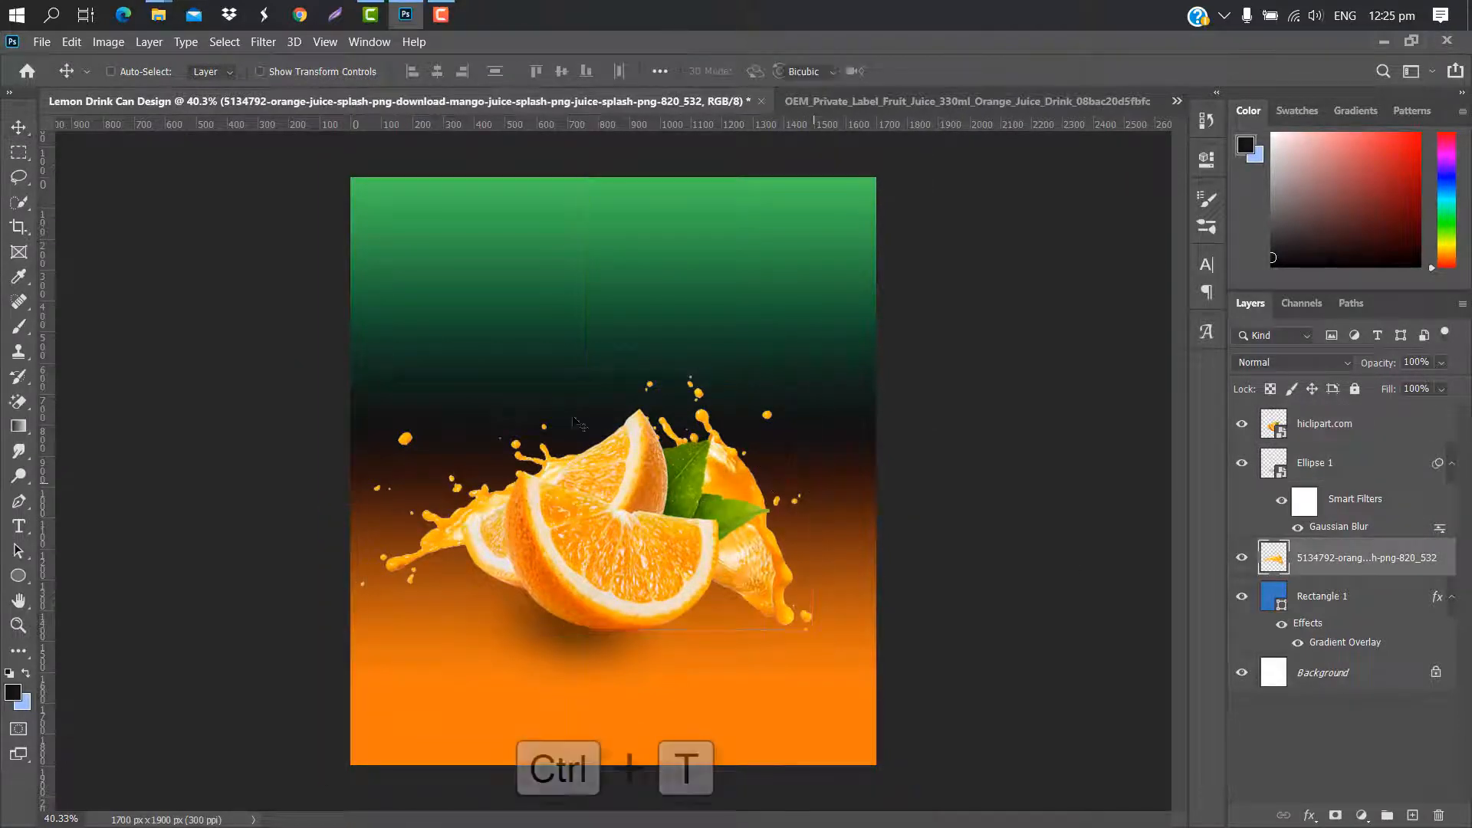
left_click_drag(346, 375, 314, 358)
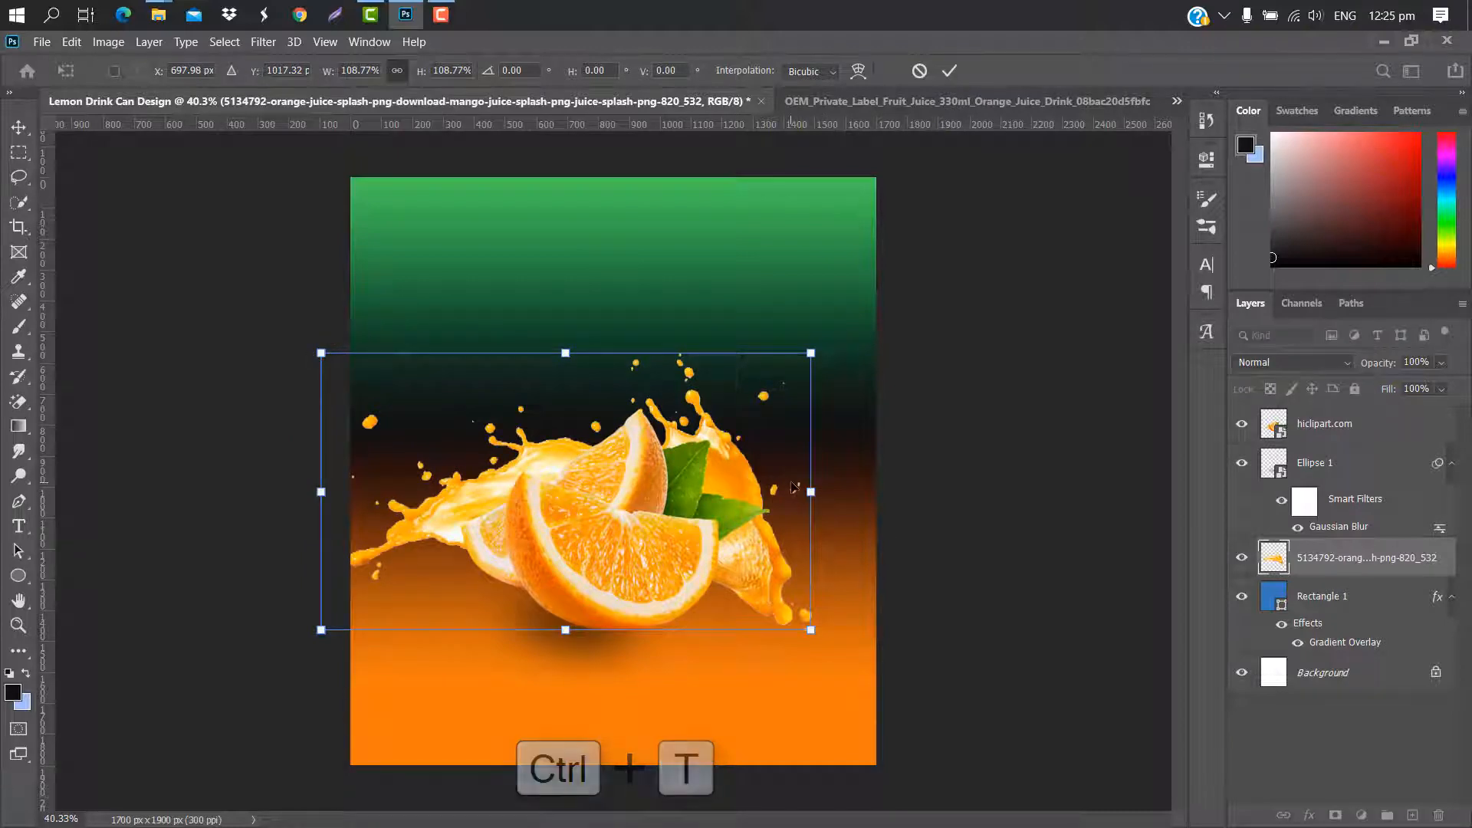
left_click_drag(811, 492, 834, 491)
left_click_drag(785, 449, 798, 465)
left_click(956, 72)
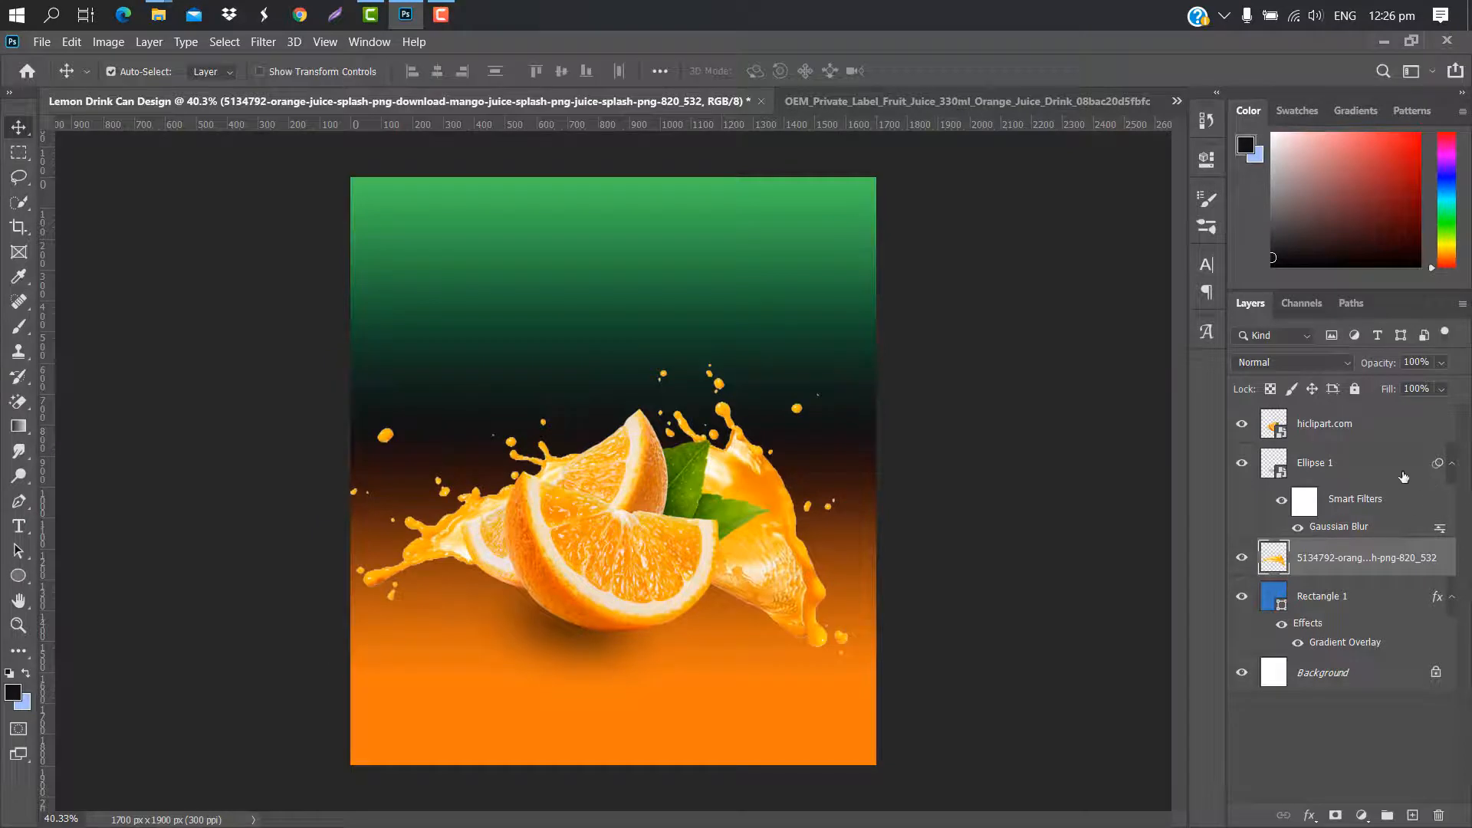
Move the juice splash, shadow and orange slices layers down together on the label.
left_click(1405, 469, "shift")
left_click(1381, 424, "shift")
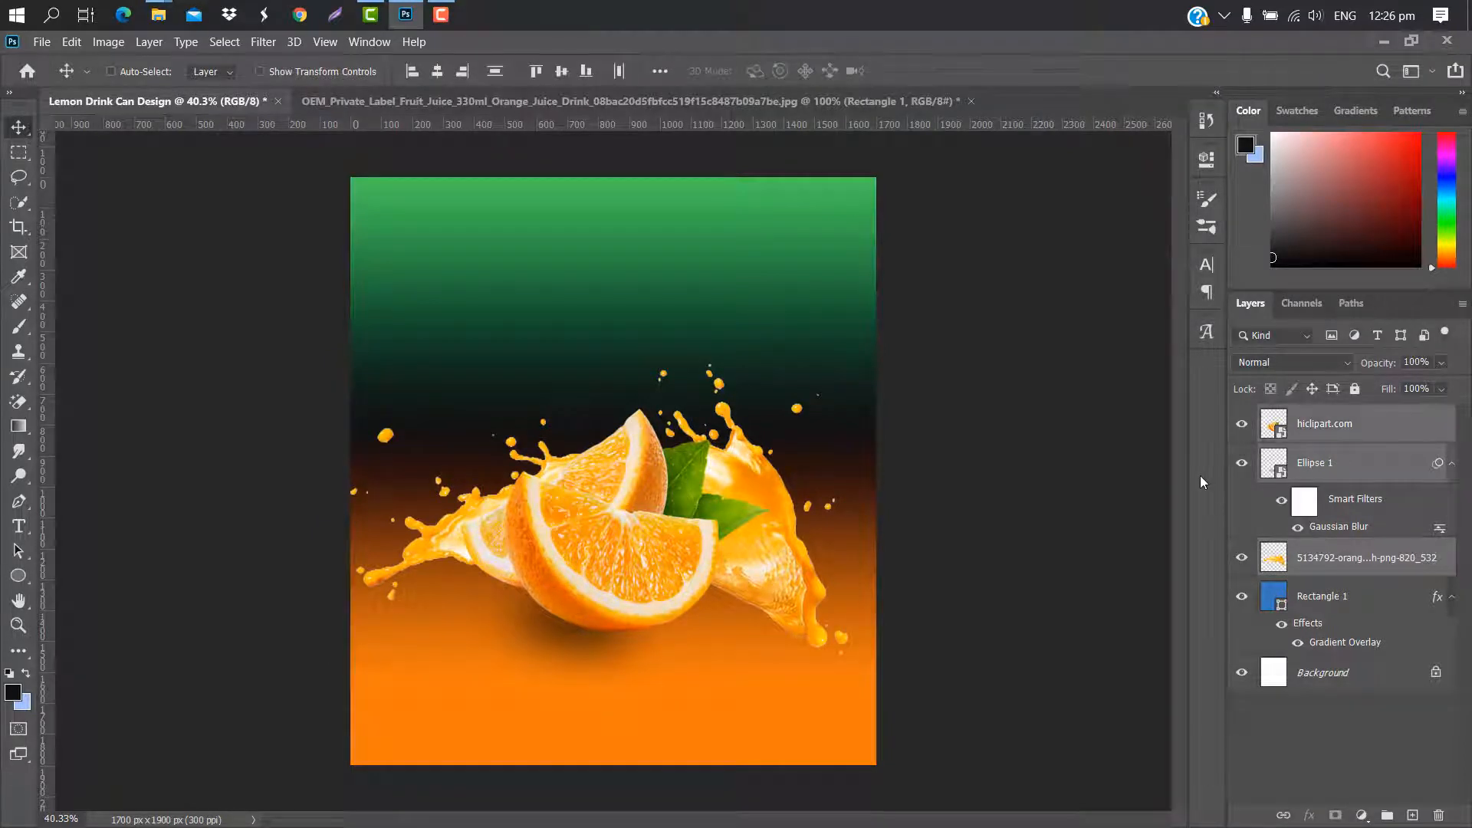
key("ctrl+t")
left_click_drag(651, 485, 666, 516)
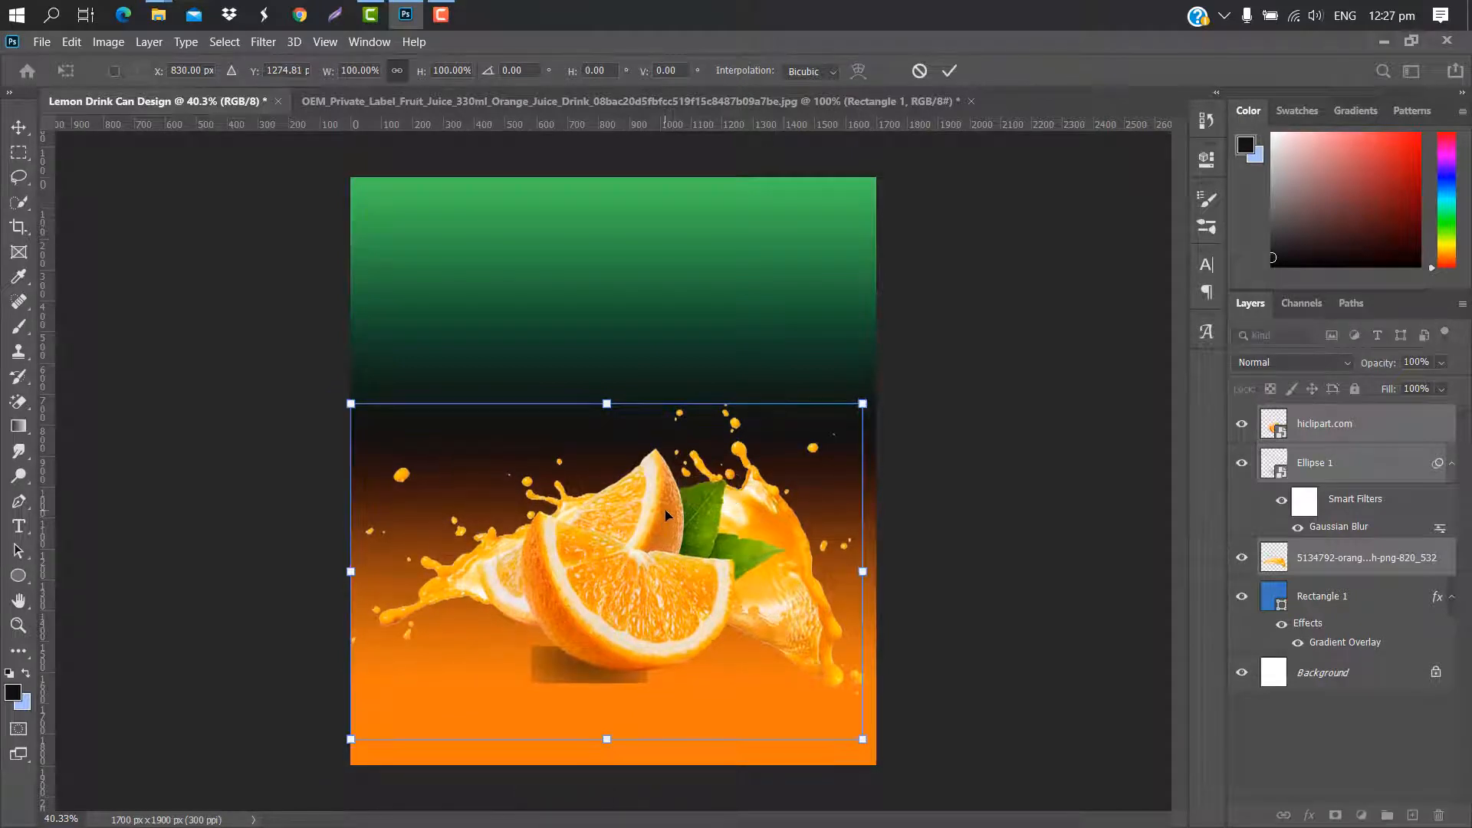
left_click(920, 71)
Add the white text "Fruit" on a new layer above the orange slices, in the green area of the label.
left_click(1397, 427)
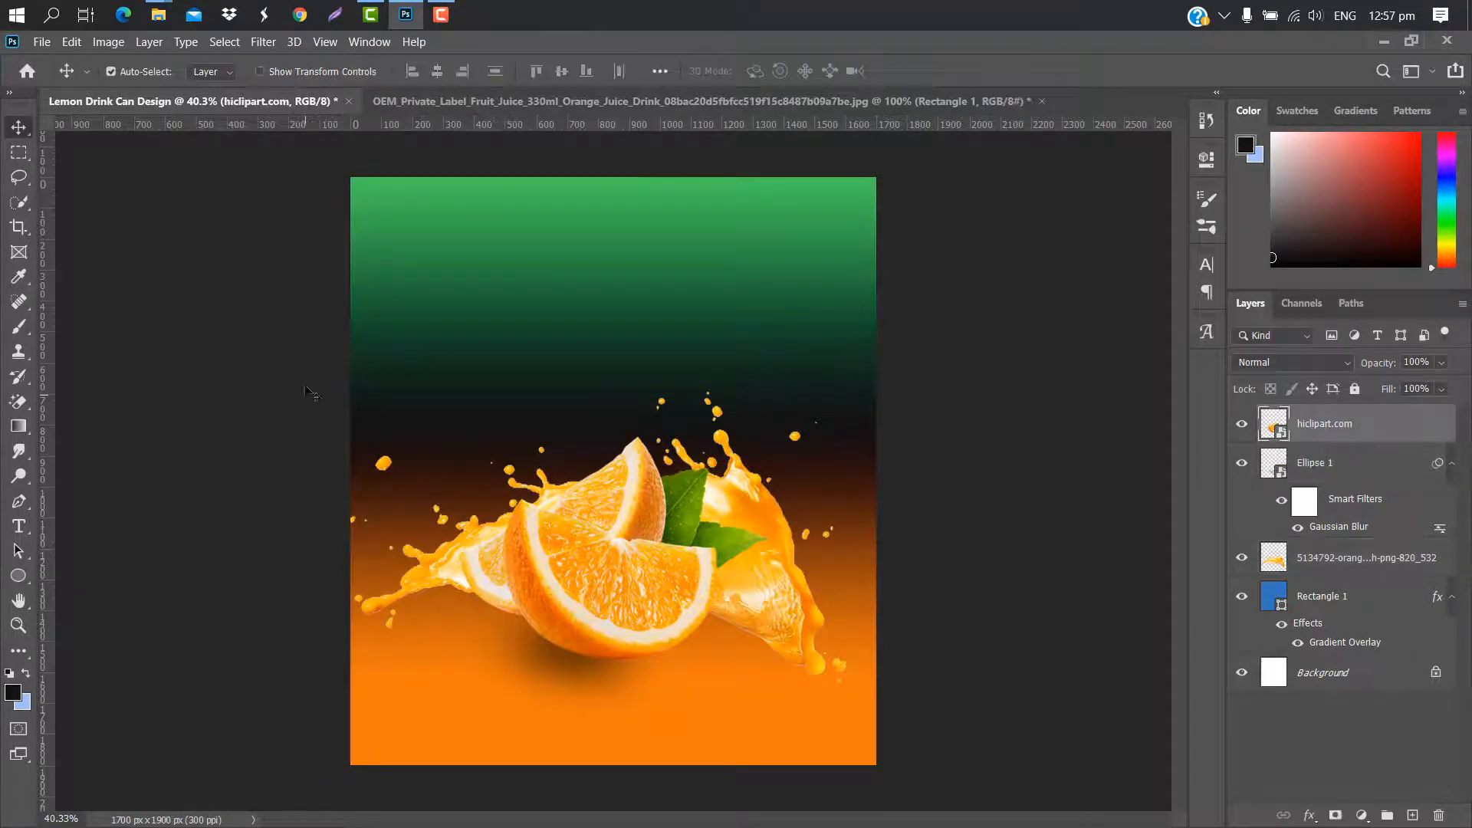
left_click(19, 526)
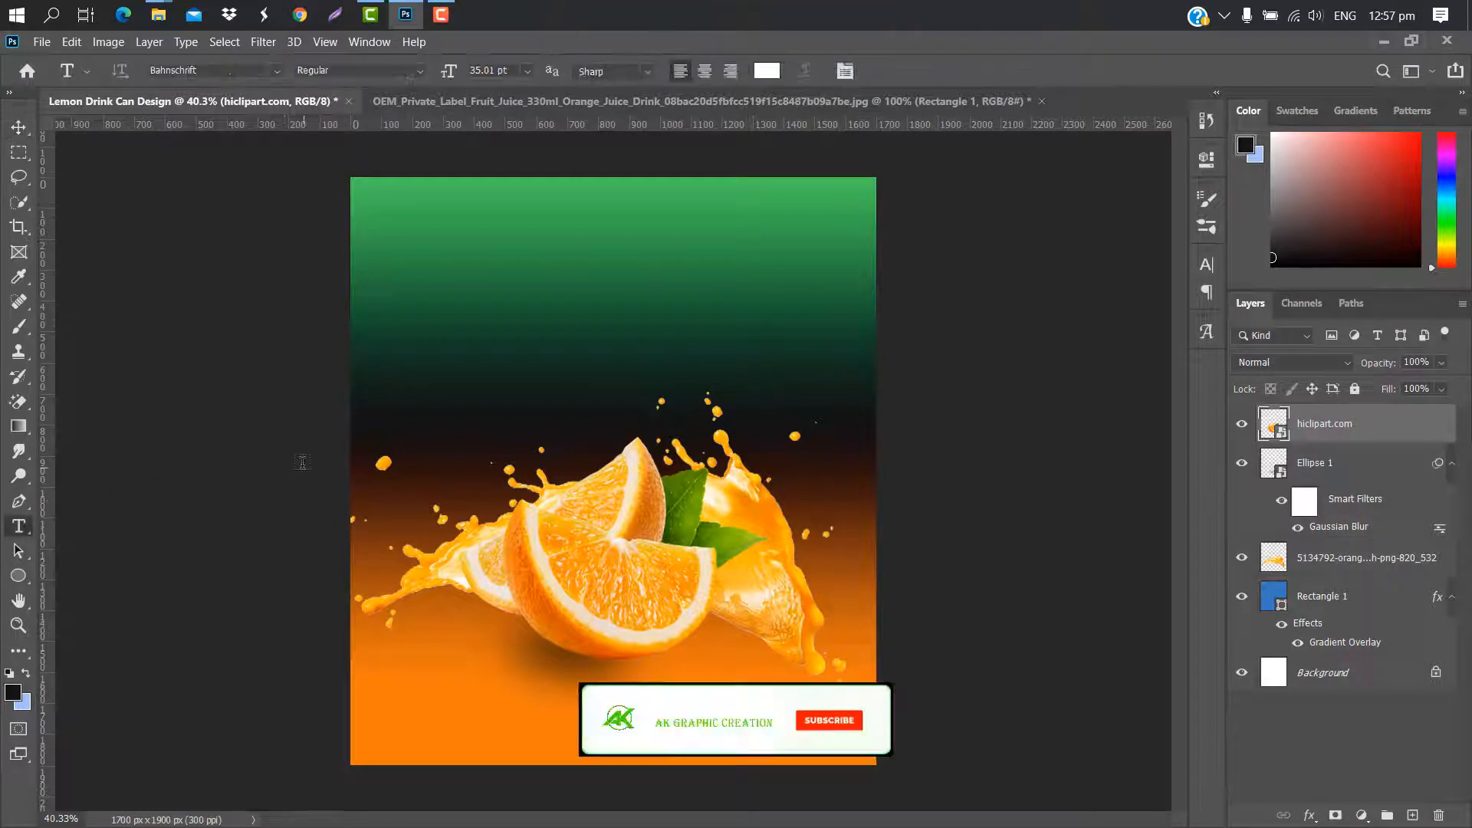
left_click(444, 330)
key("BackSpace")
type("Fruit")
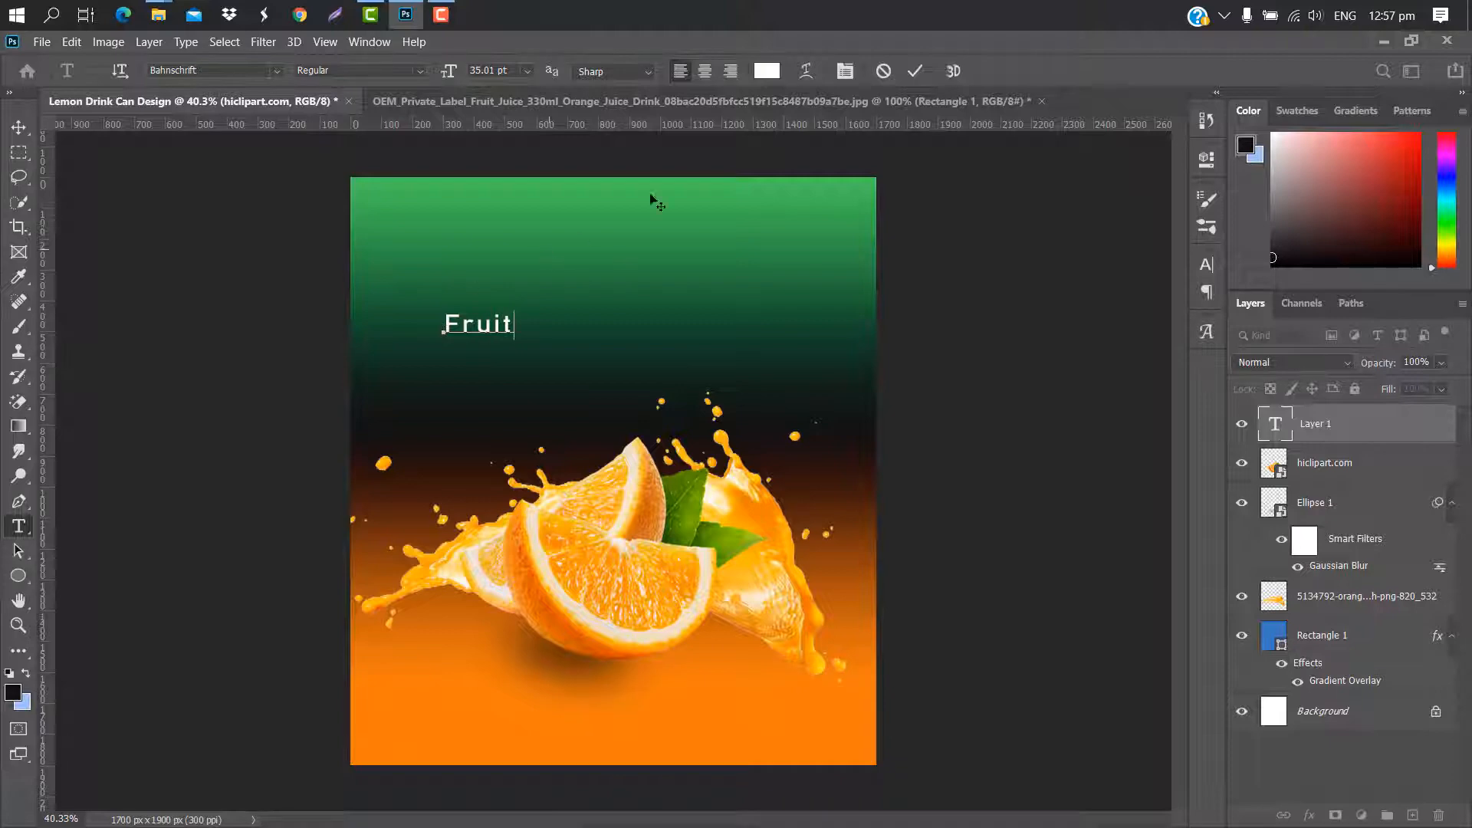
left_click(915, 70)
Set the font of the "Fruit" text to Rohtwo.
left_click(1206, 265)
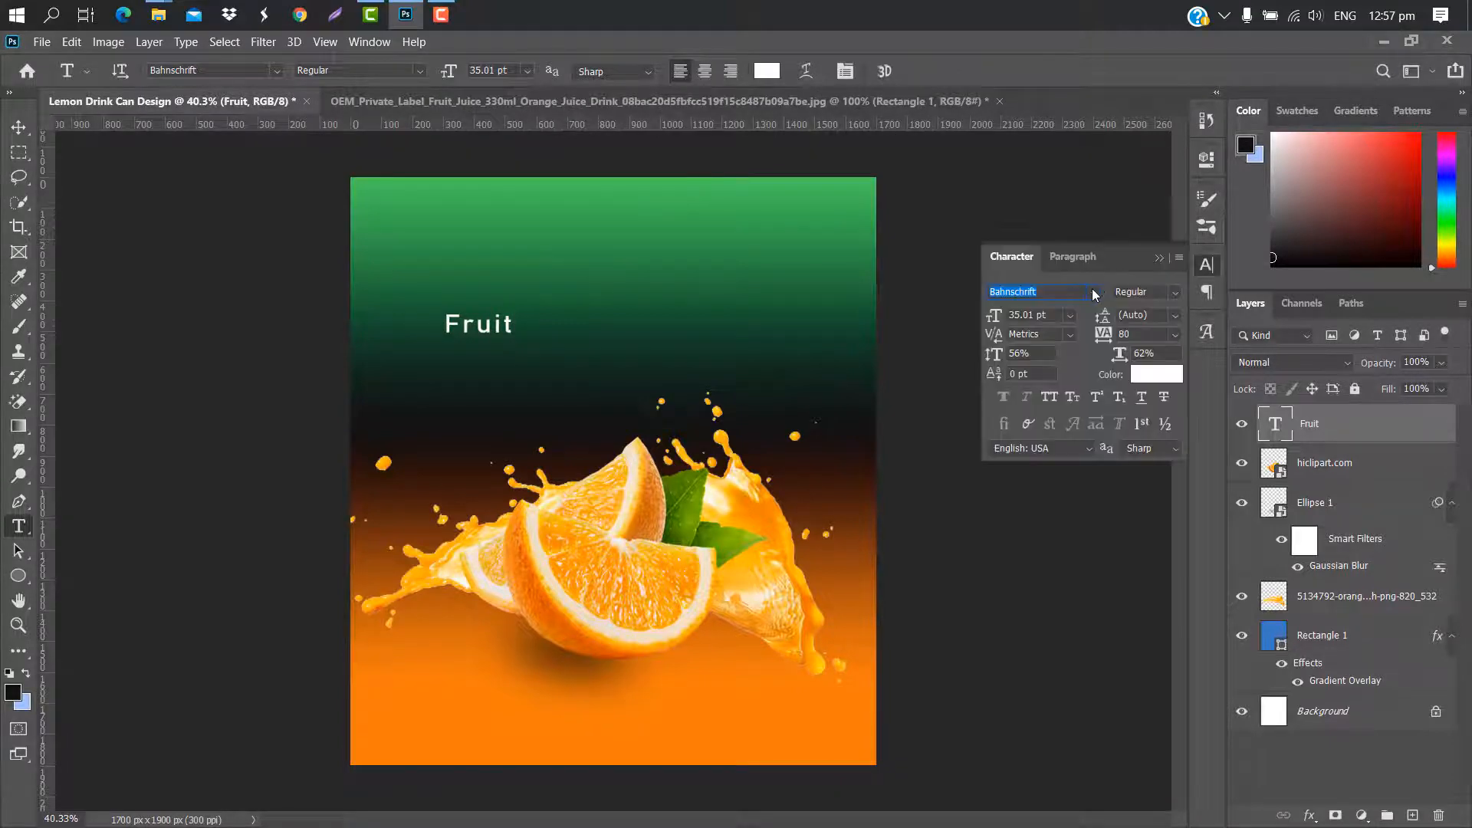
left_click(1091, 294)
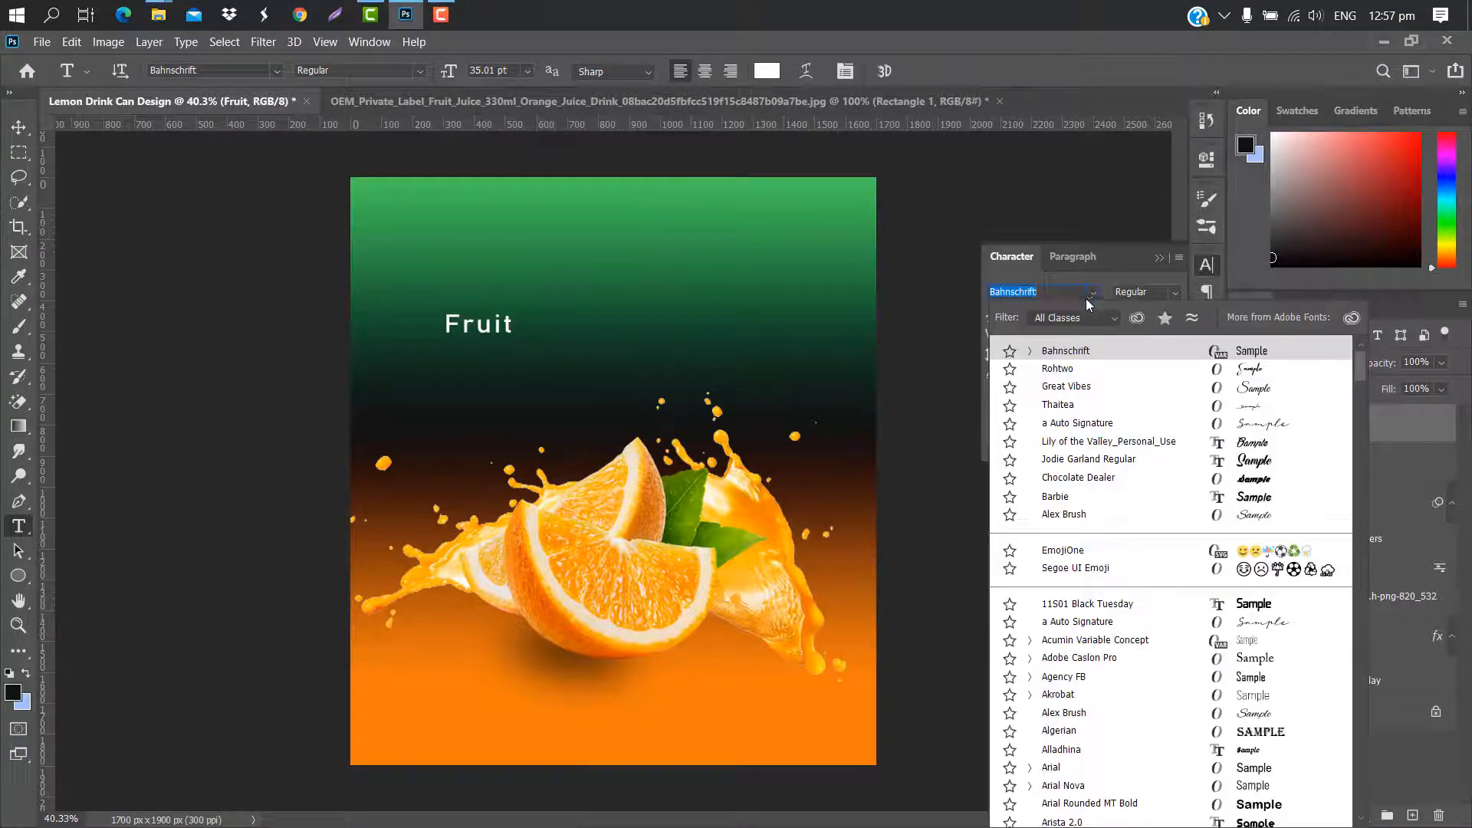
left_click(1066, 369)
left_click(1159, 259)
Scale the "Fruit" text to about 440% and centre it horizontally above the orange slices.
key("ctrl+t")
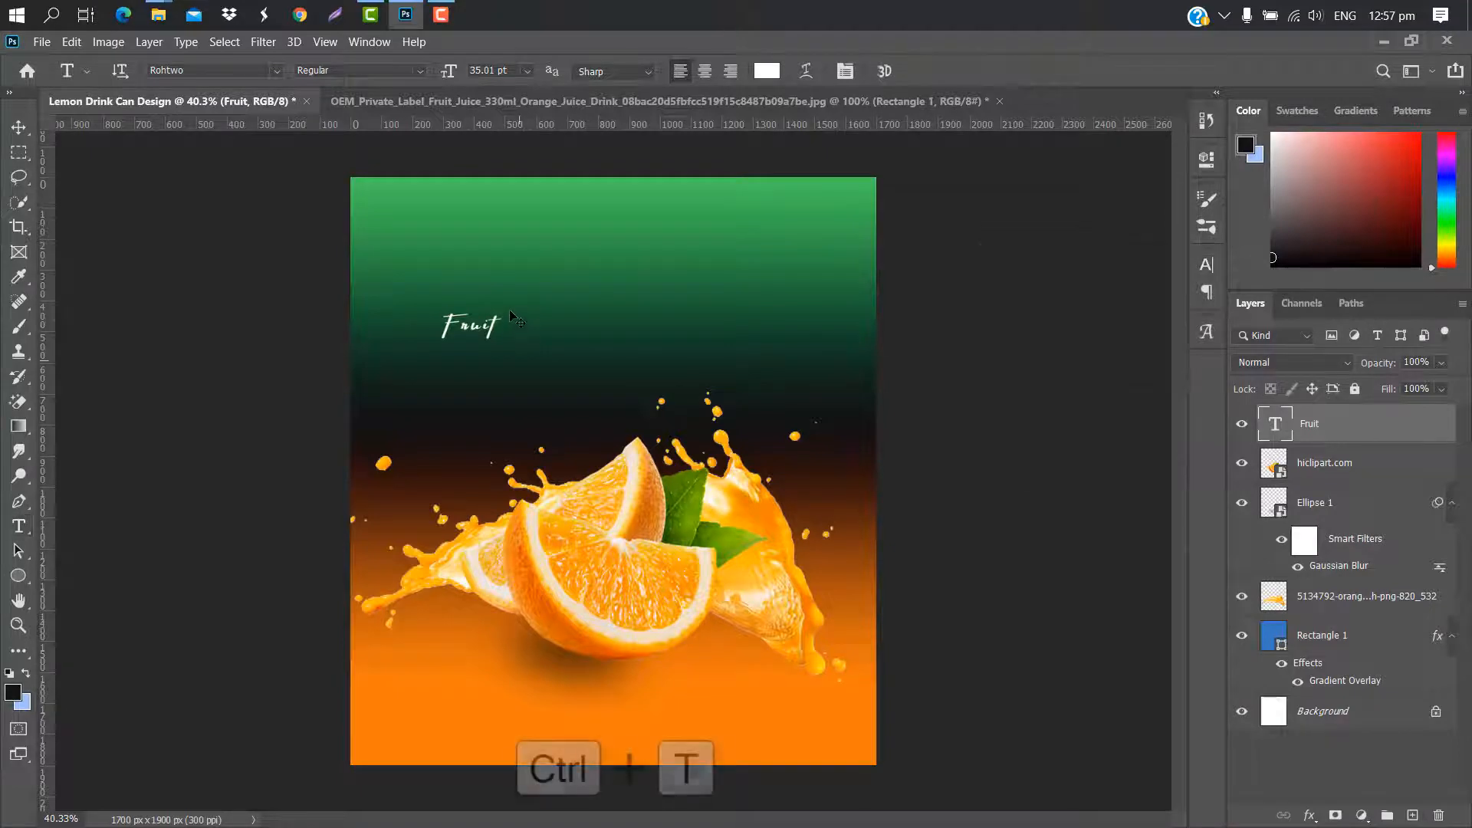
left_click_drag(497, 312, 726, 207)
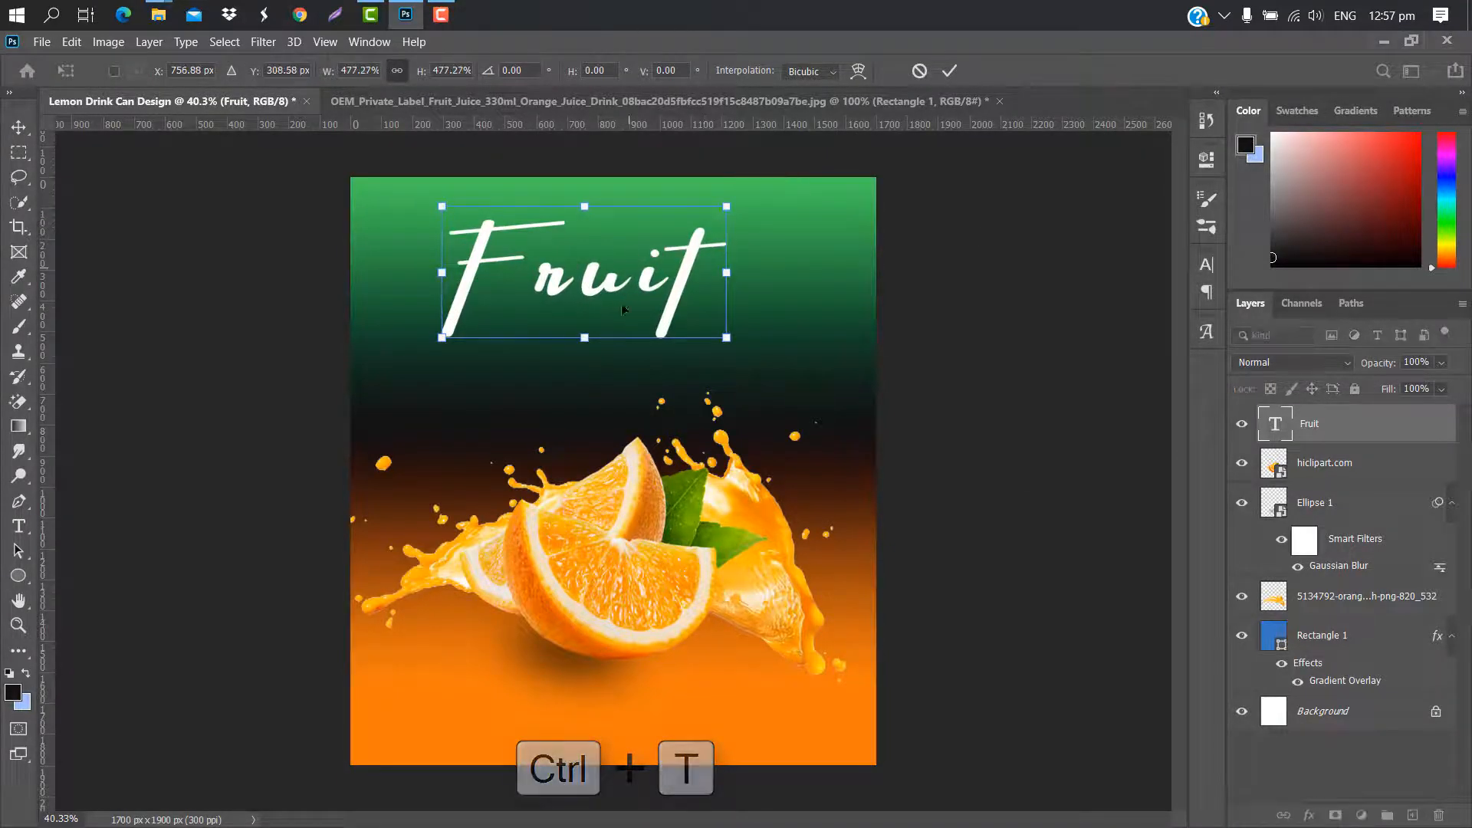
left_click_drag(632, 259, 591, 377)
left_click_drag(624, 346, 642, 346)
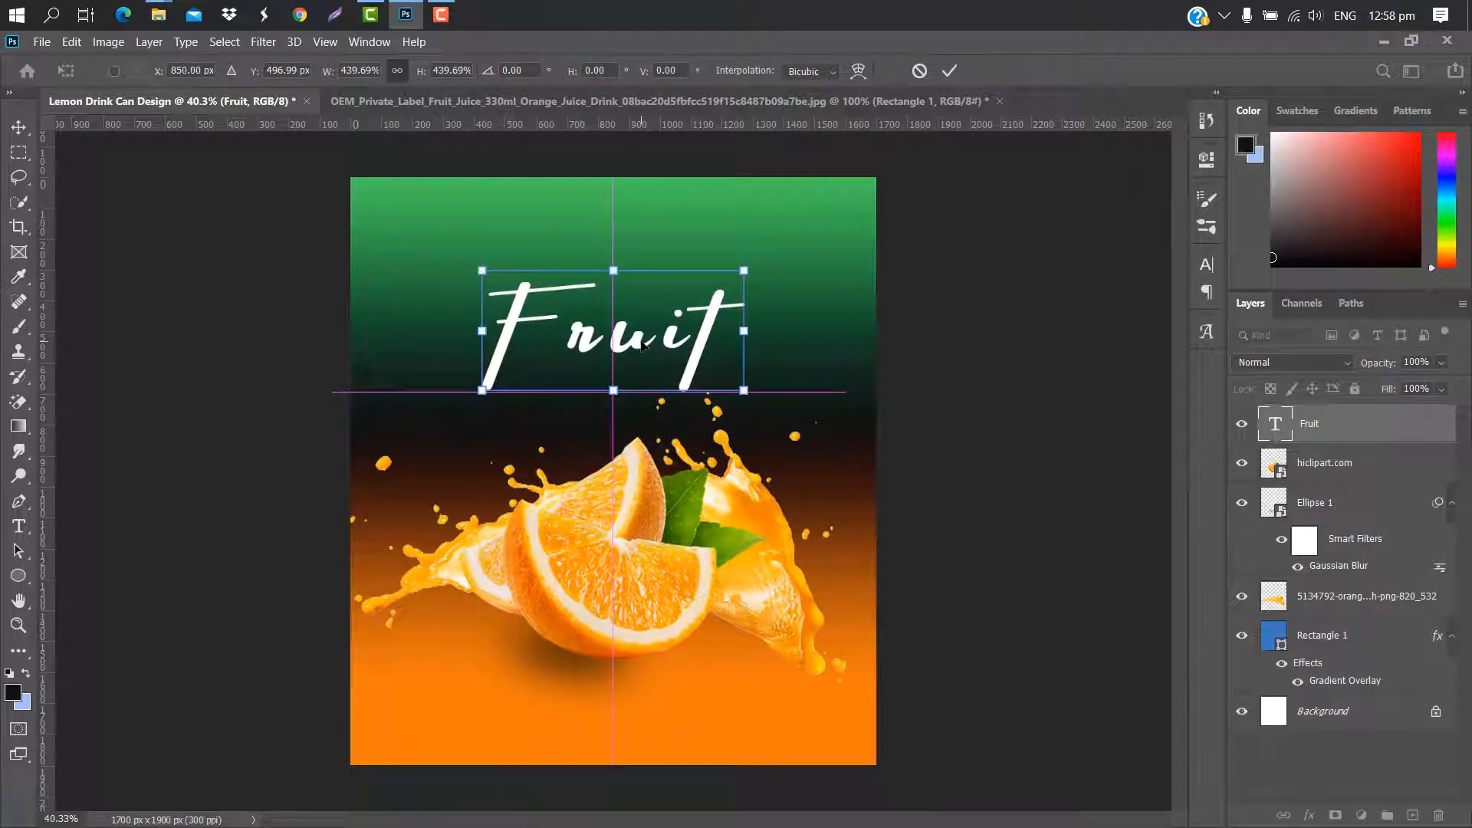
left_click(950, 71)
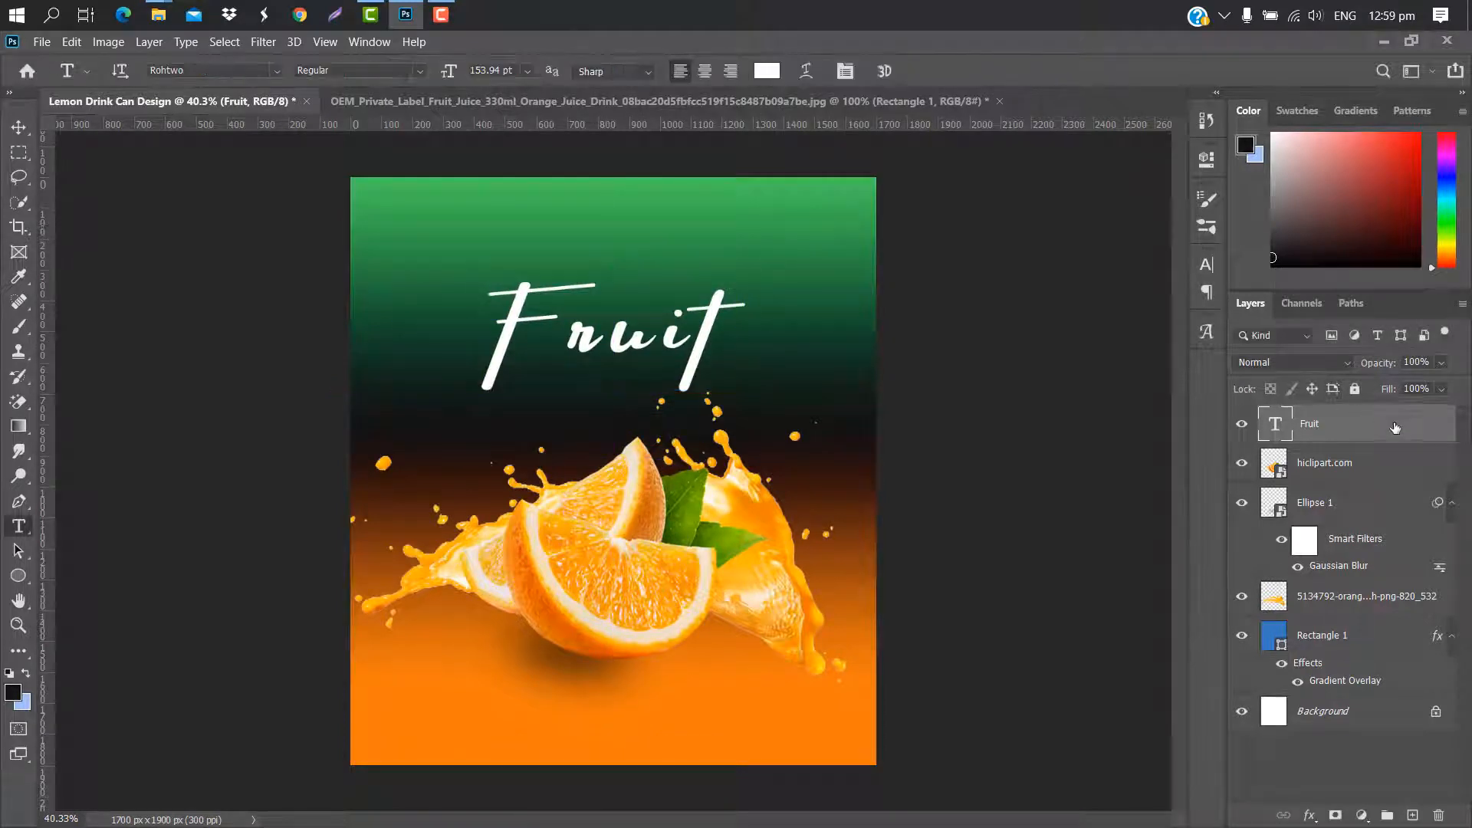
Add a black Multiply drop shadow to the "Fruit" text with 100% opacity, 0 px distance and 32 px size.
double_click(1403, 429)
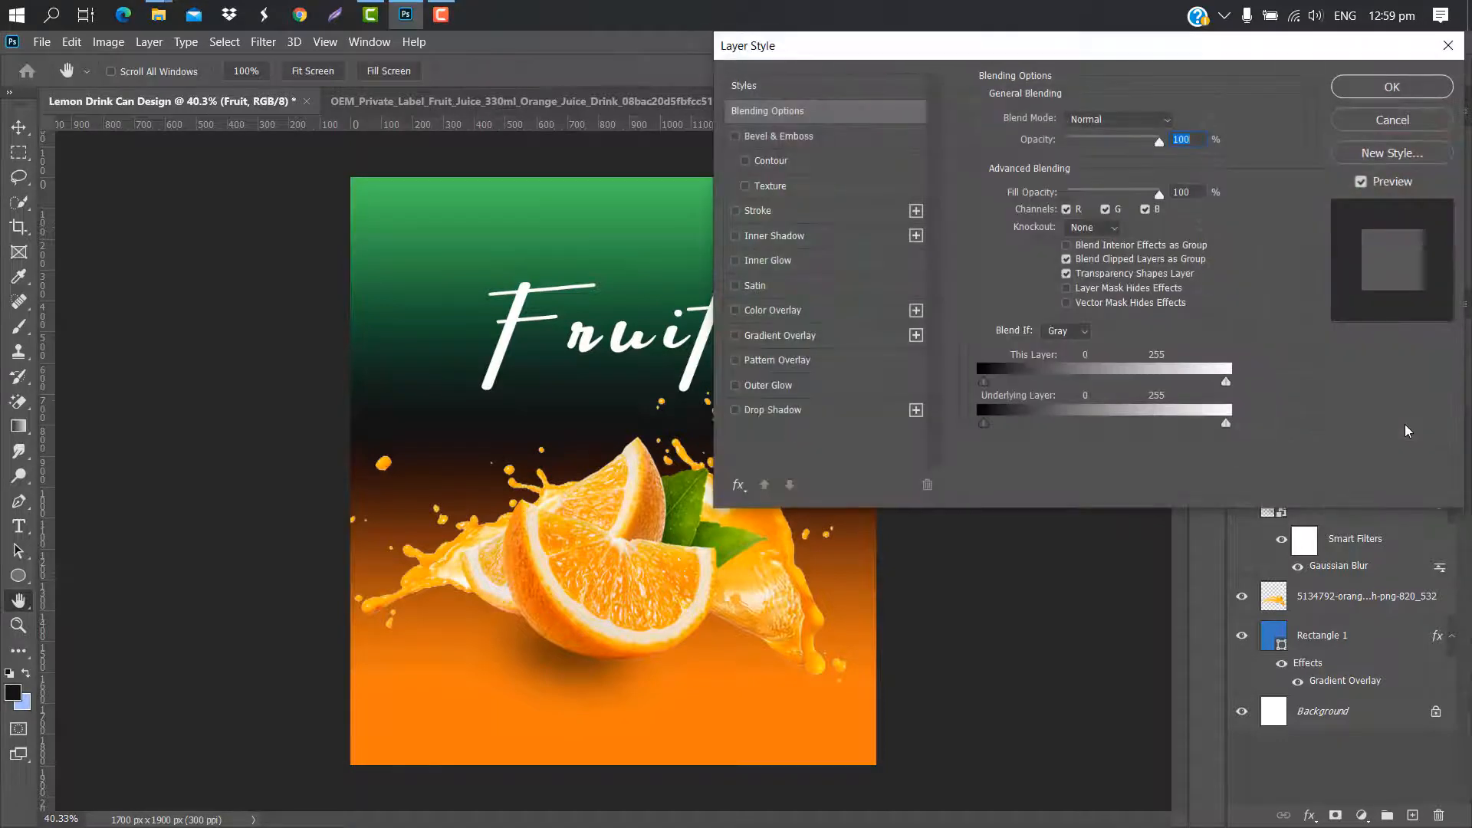
left_click(784, 411)
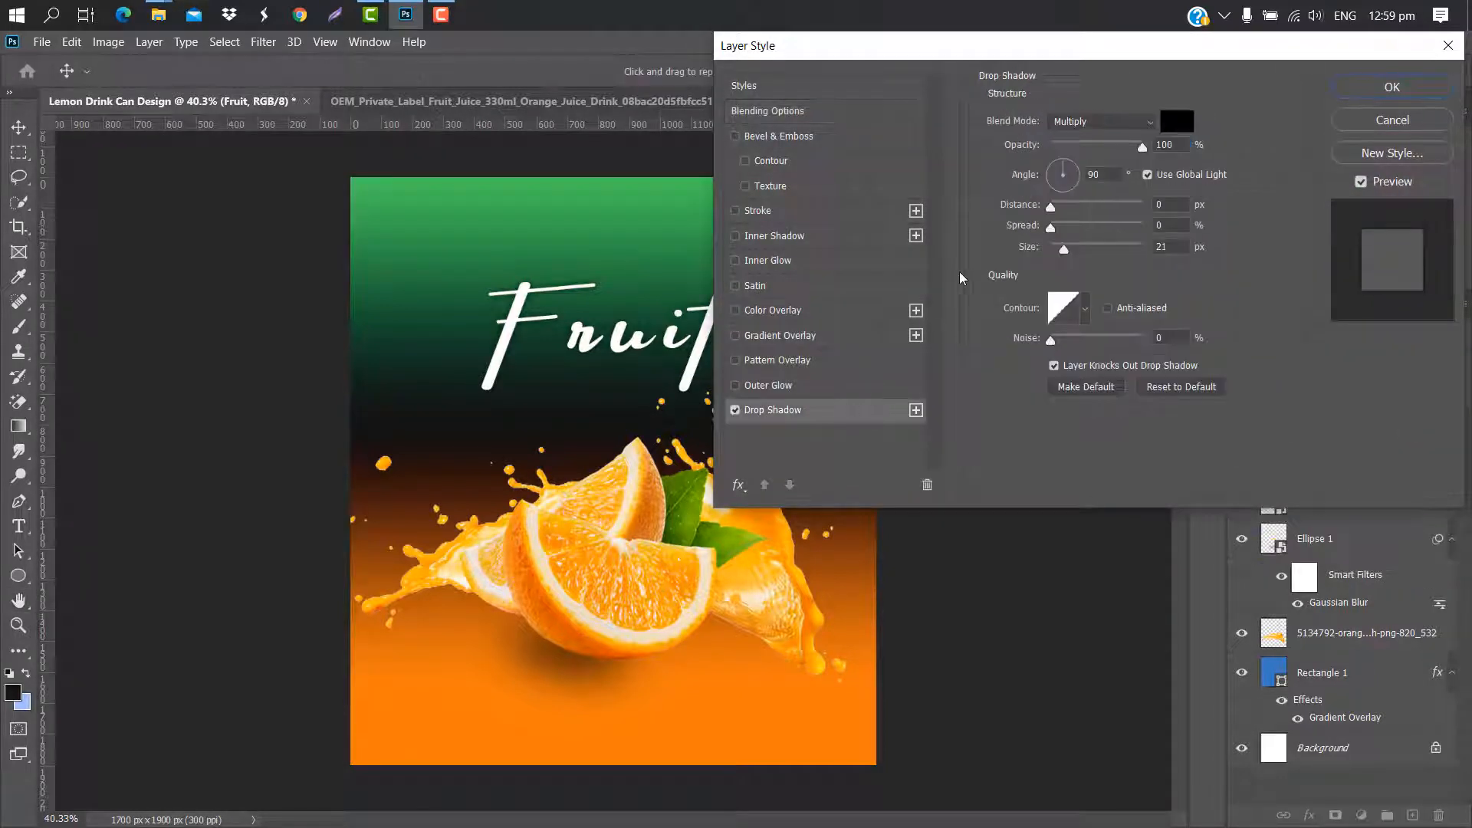
left_click_drag(1065, 249, 1072, 250)
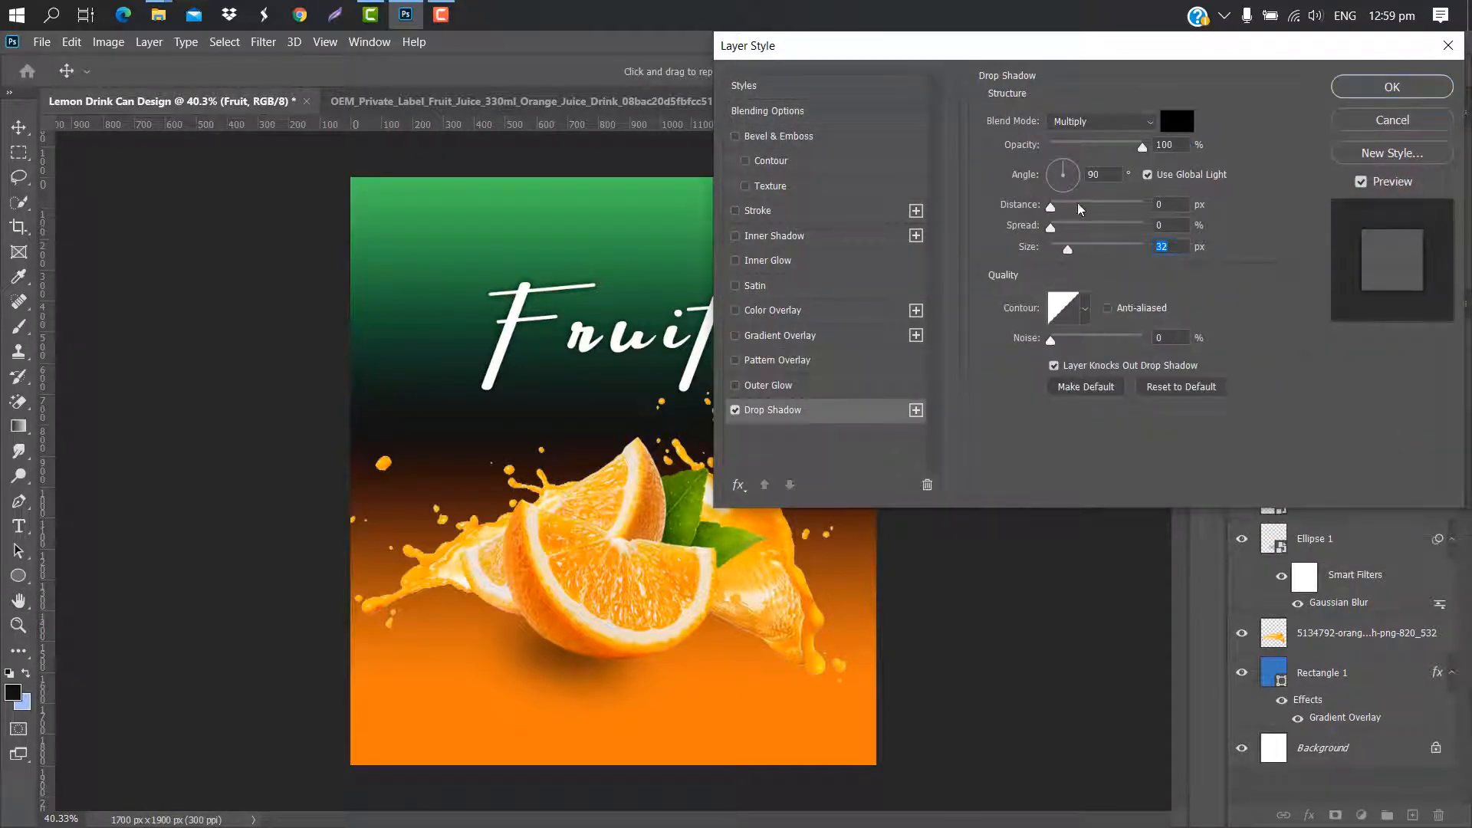
left_click(1377, 96)
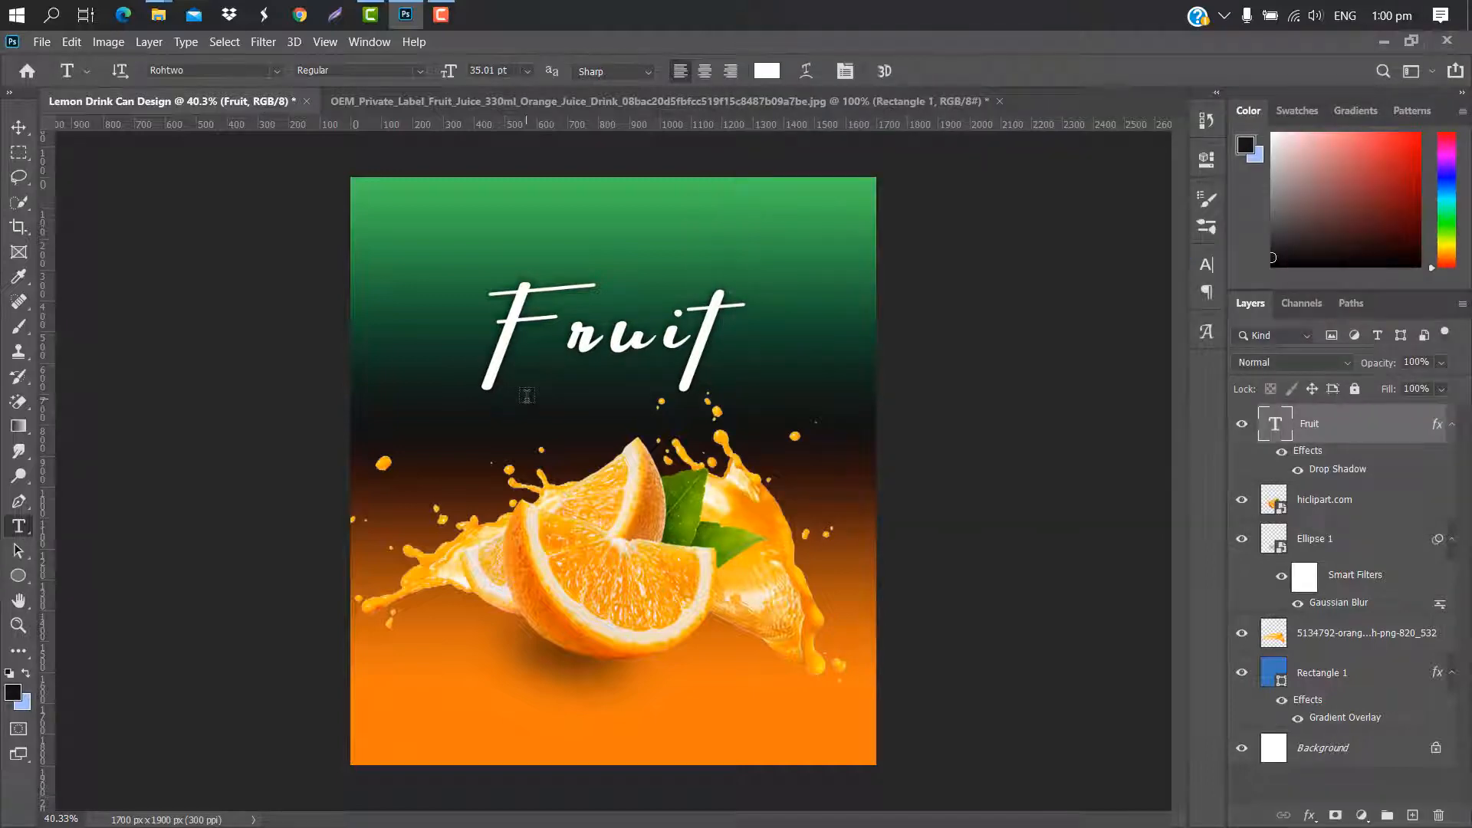
Add the text "ORANGE" as a separate layer just below the "Fruit" title.
left_click(527, 395)
type("J")
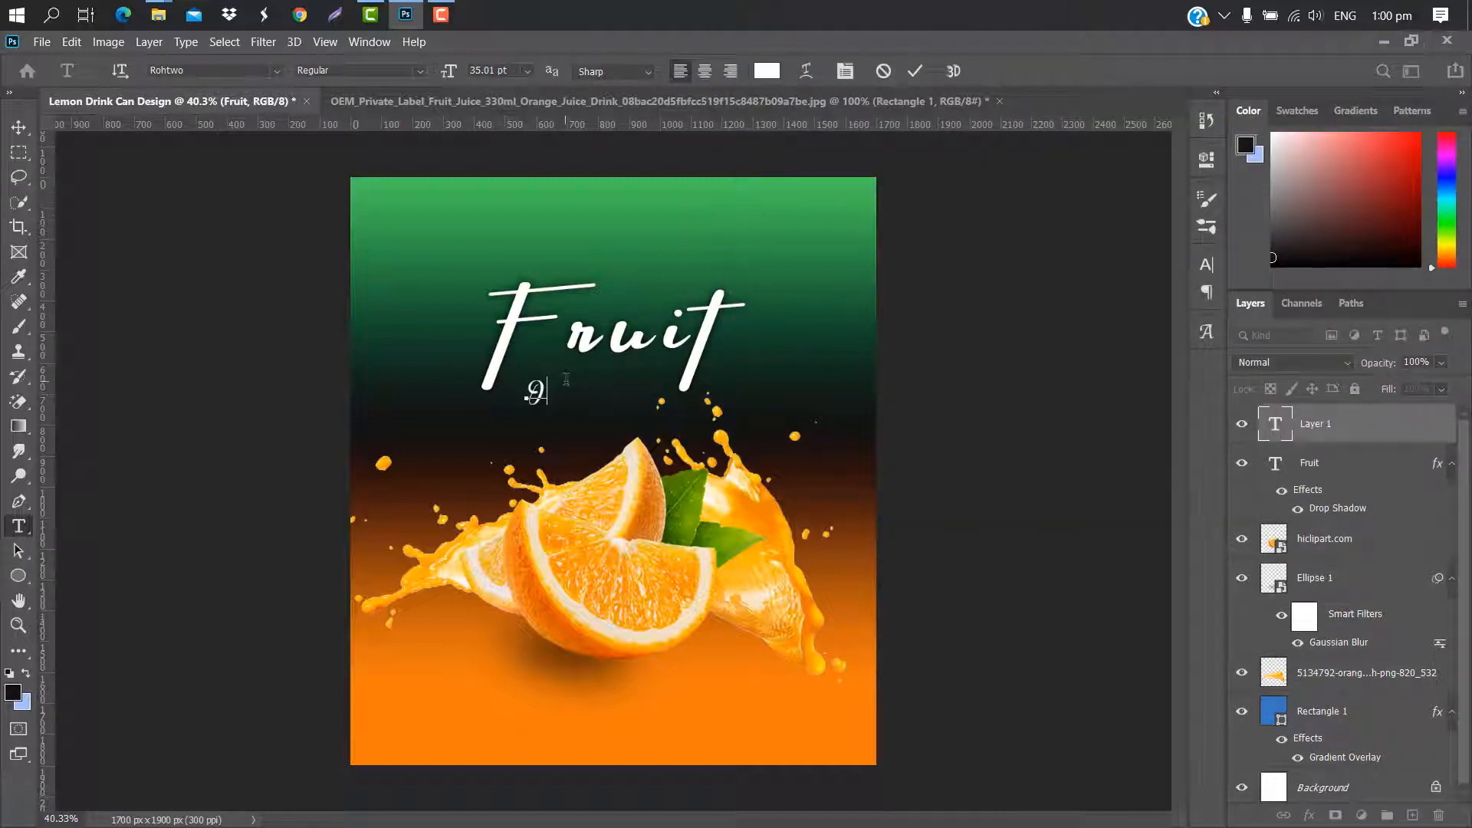
type("range")
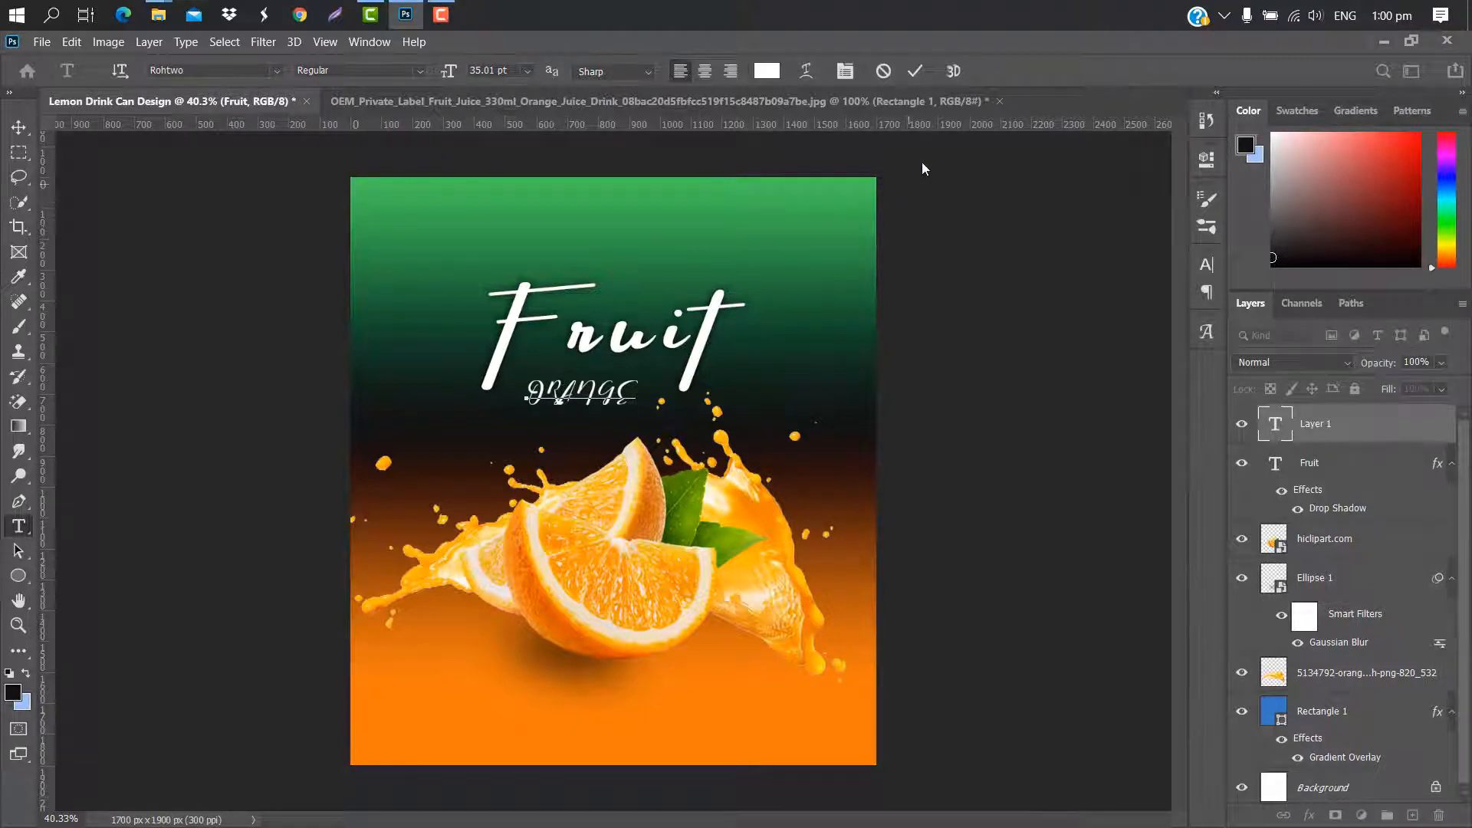
left_click(915, 72)
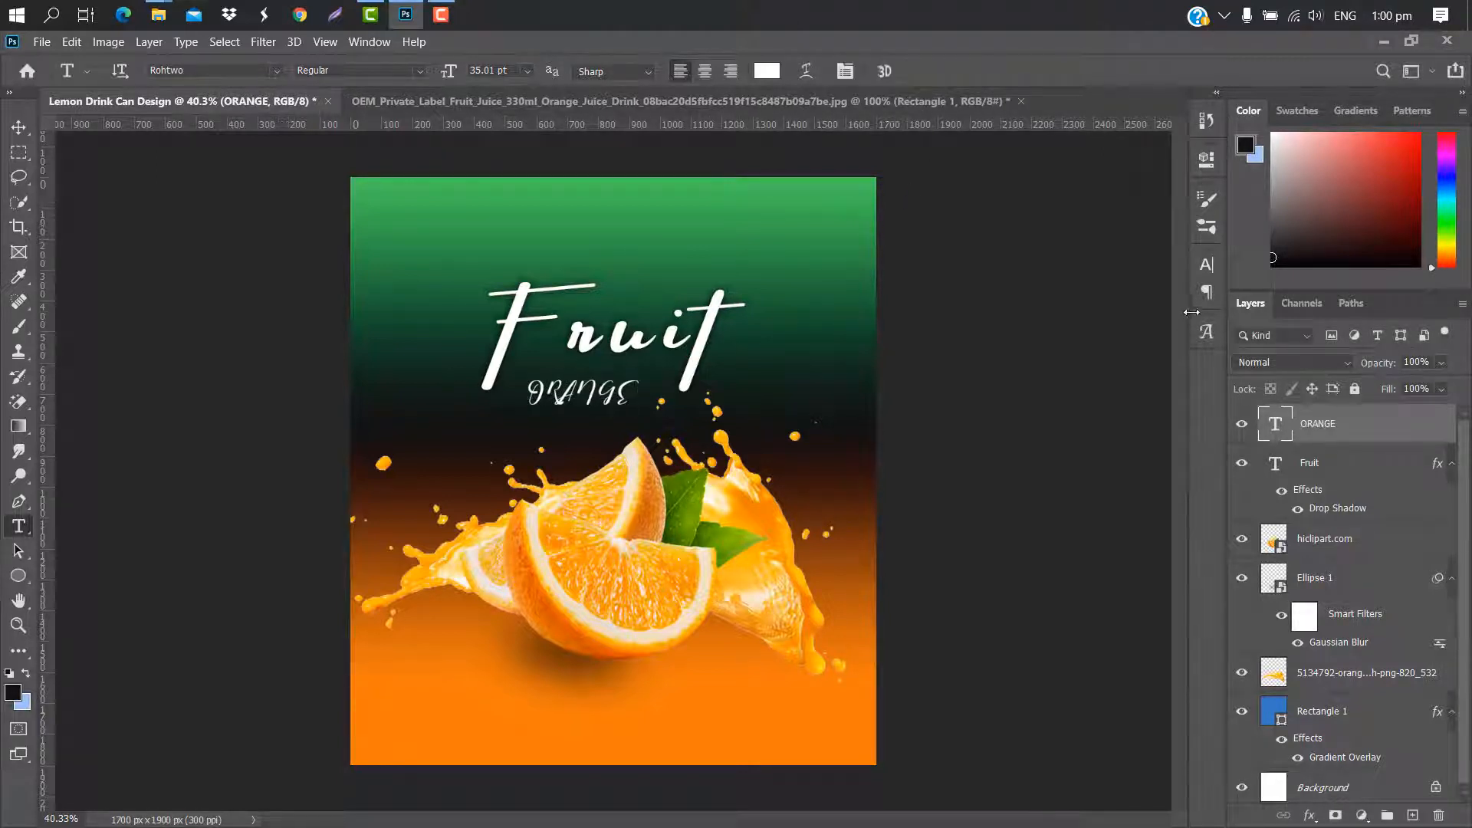
Set the font of the "ORANGE" text to Barbie.
left_click(1216, 266)
left_click(1093, 298)
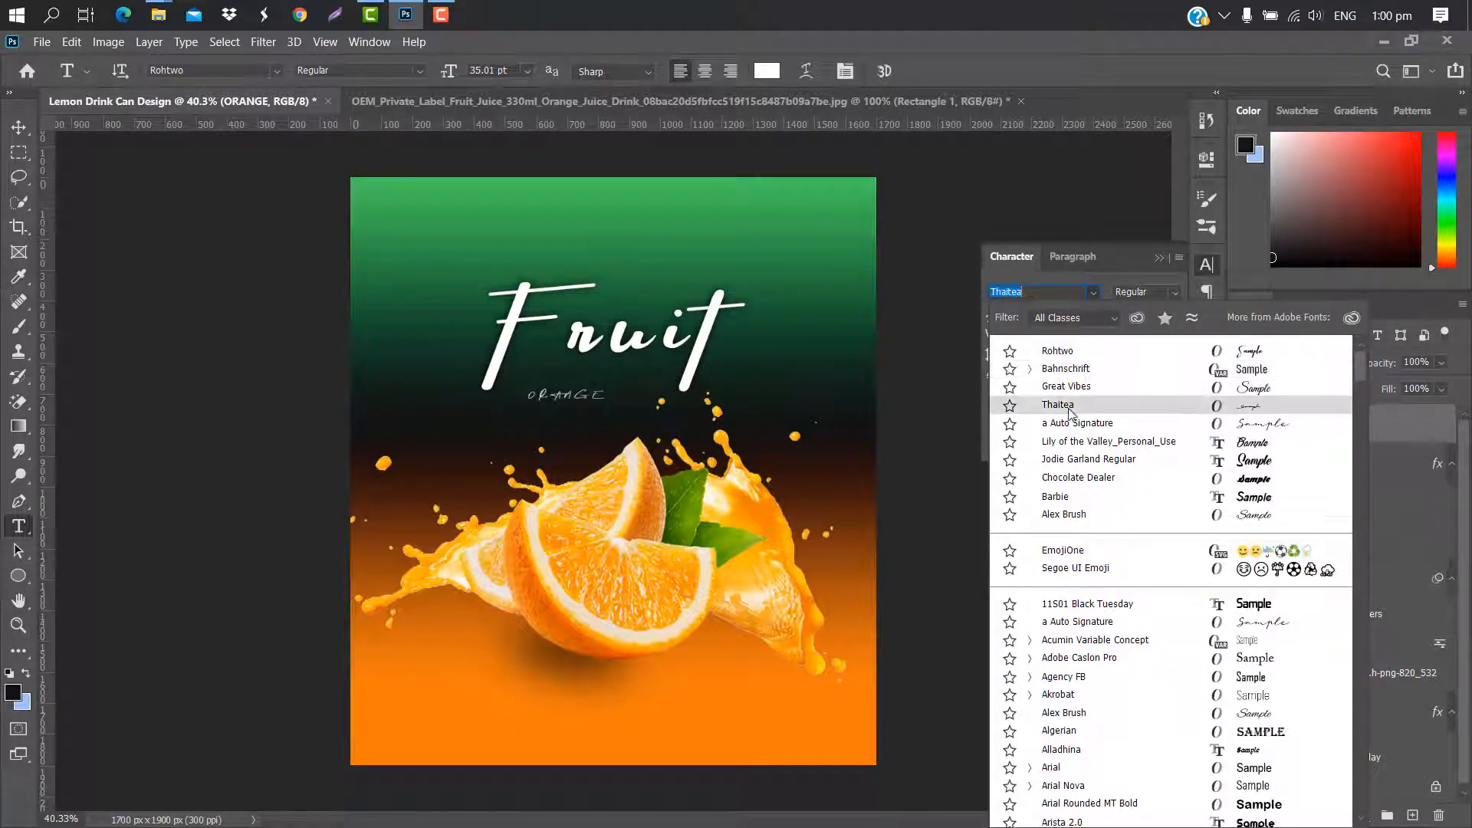
left_click(1062, 497)
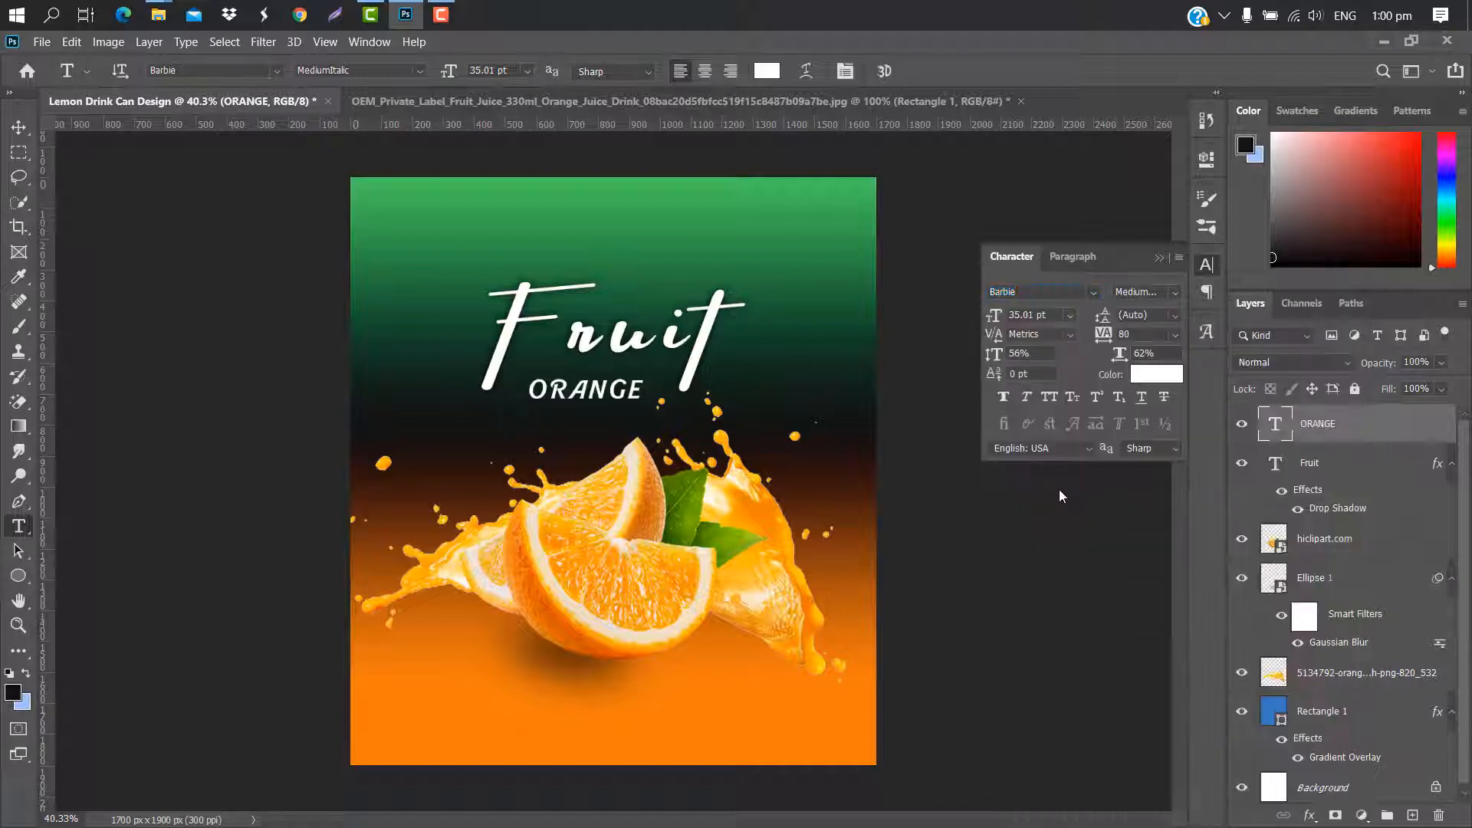
left_click(1161, 258)
Scale the "ORANGE" text to about 126% and fit it under "Fruit", between the stems of the F and t.
key("ctrl+t")
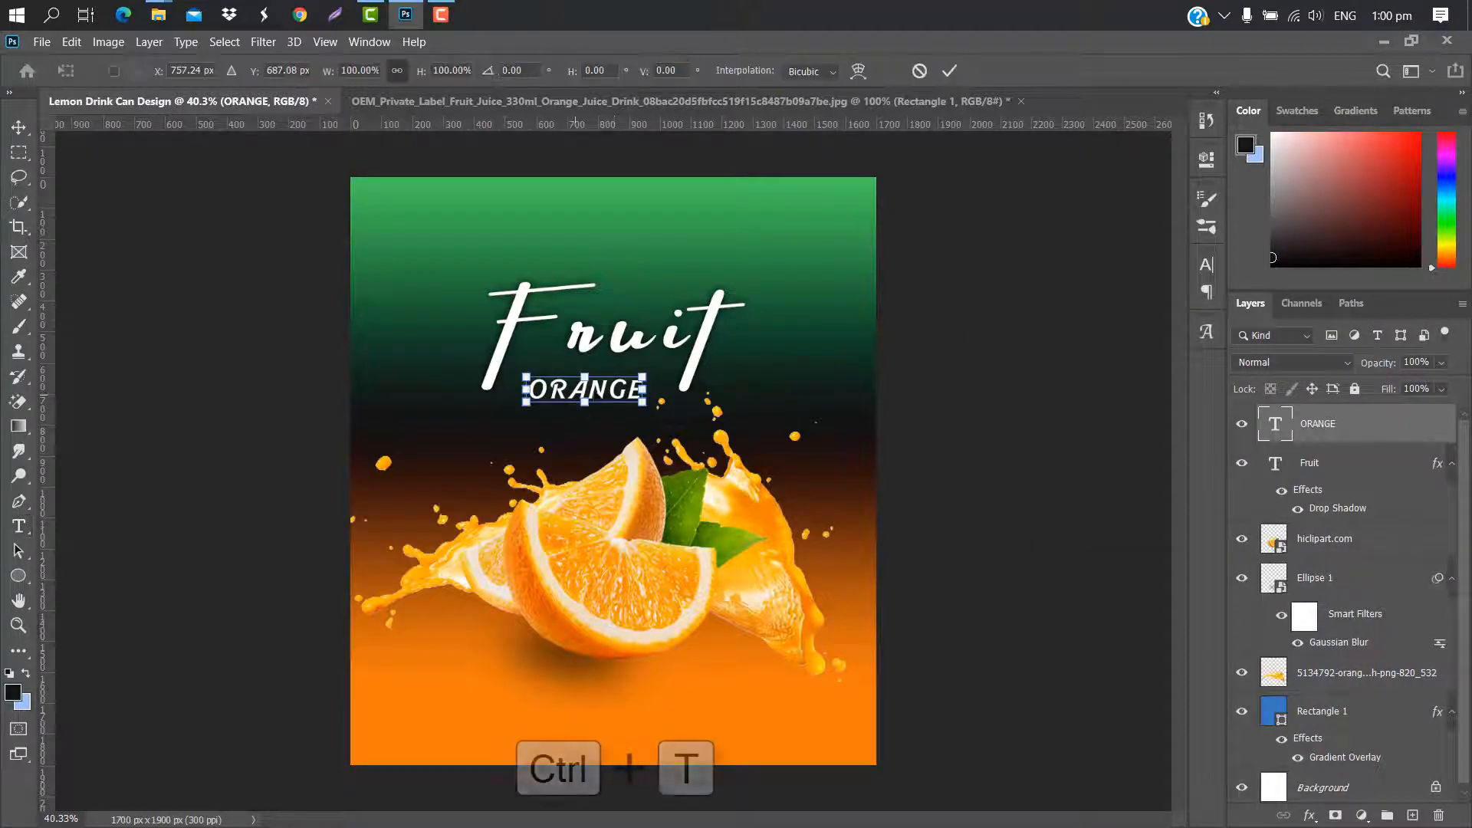
left_click_drag(646, 379, 666, 377)
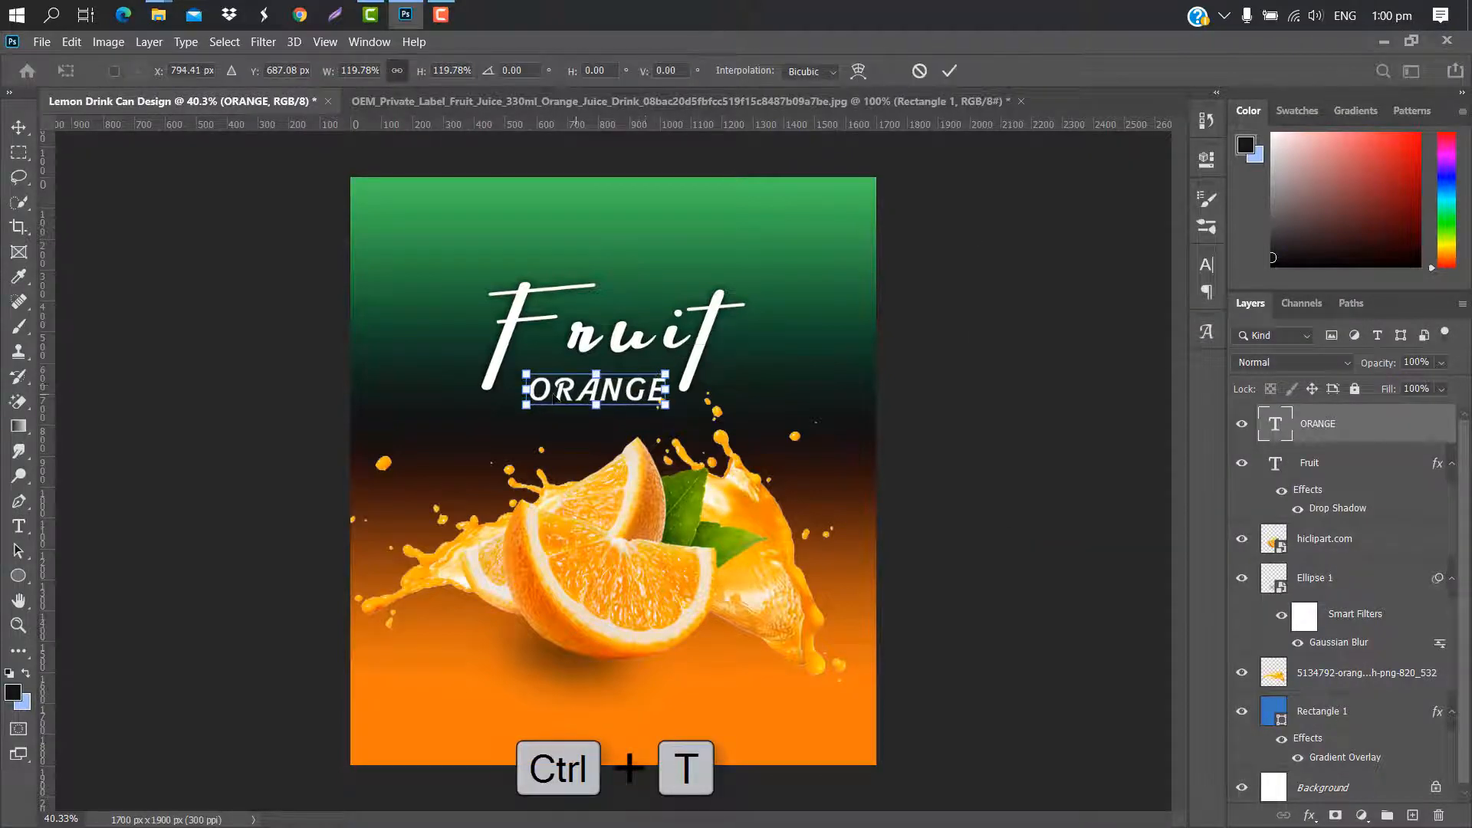
left_click_drag(533, 392, 519, 391)
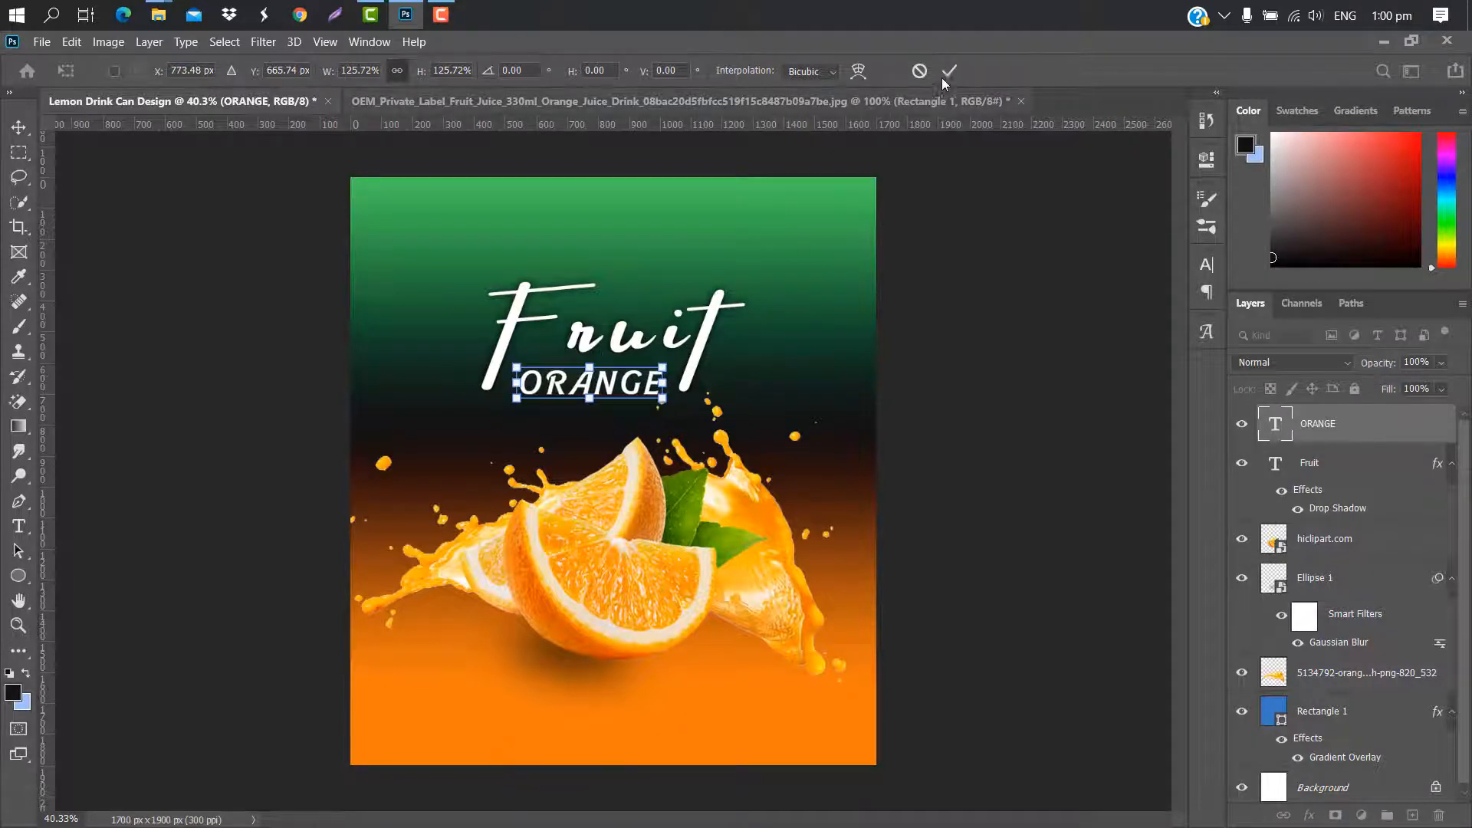
left_click(949, 70)
Give the "ORANGE" text a #fe7515 color overlay and a black Multiply drop shadow with 100% opacity, 0 px distance and 32 px size.
double_click(1405, 430)
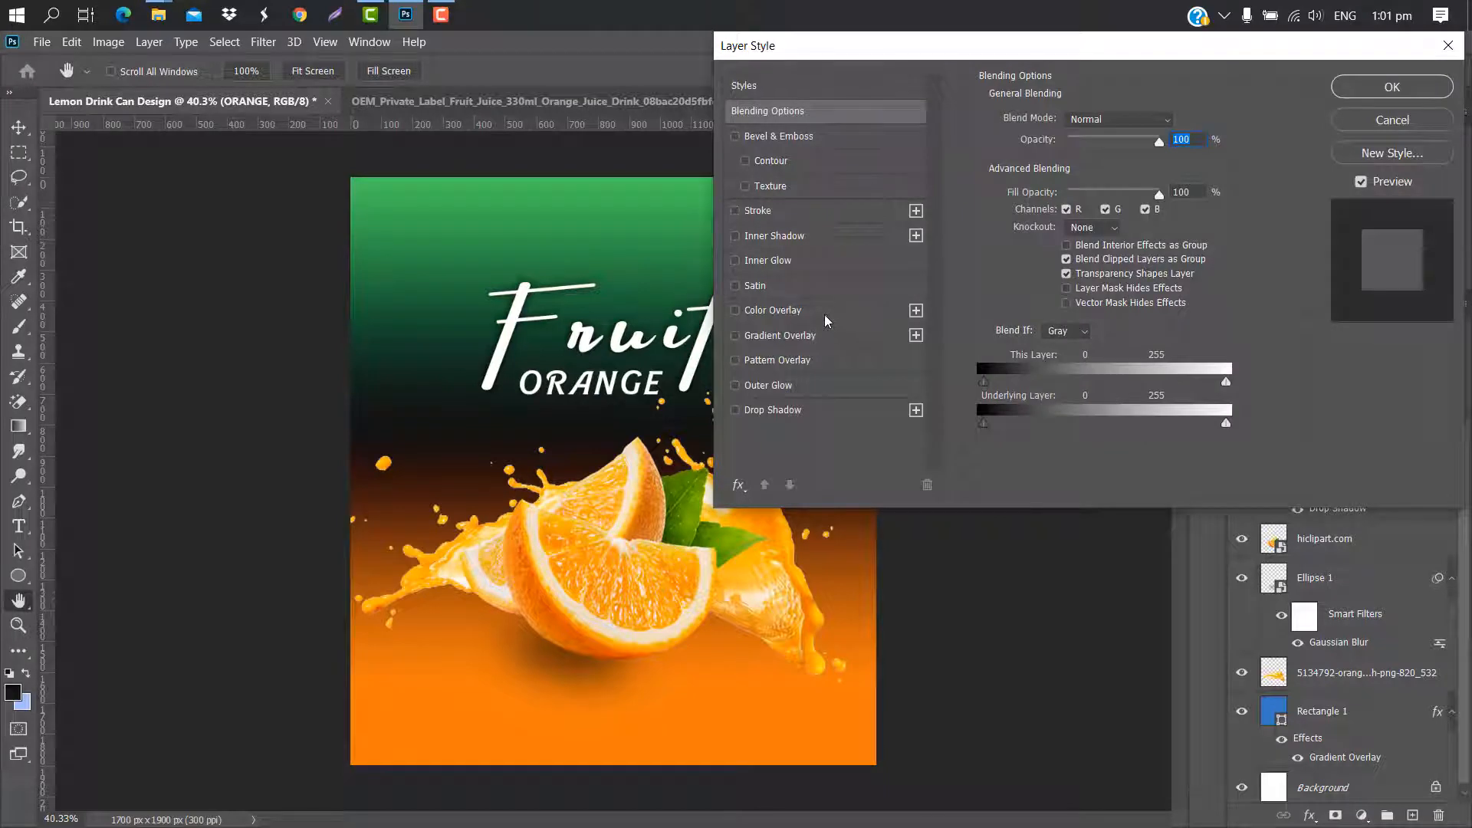
left_click(825, 311)
left_click(1183, 127)
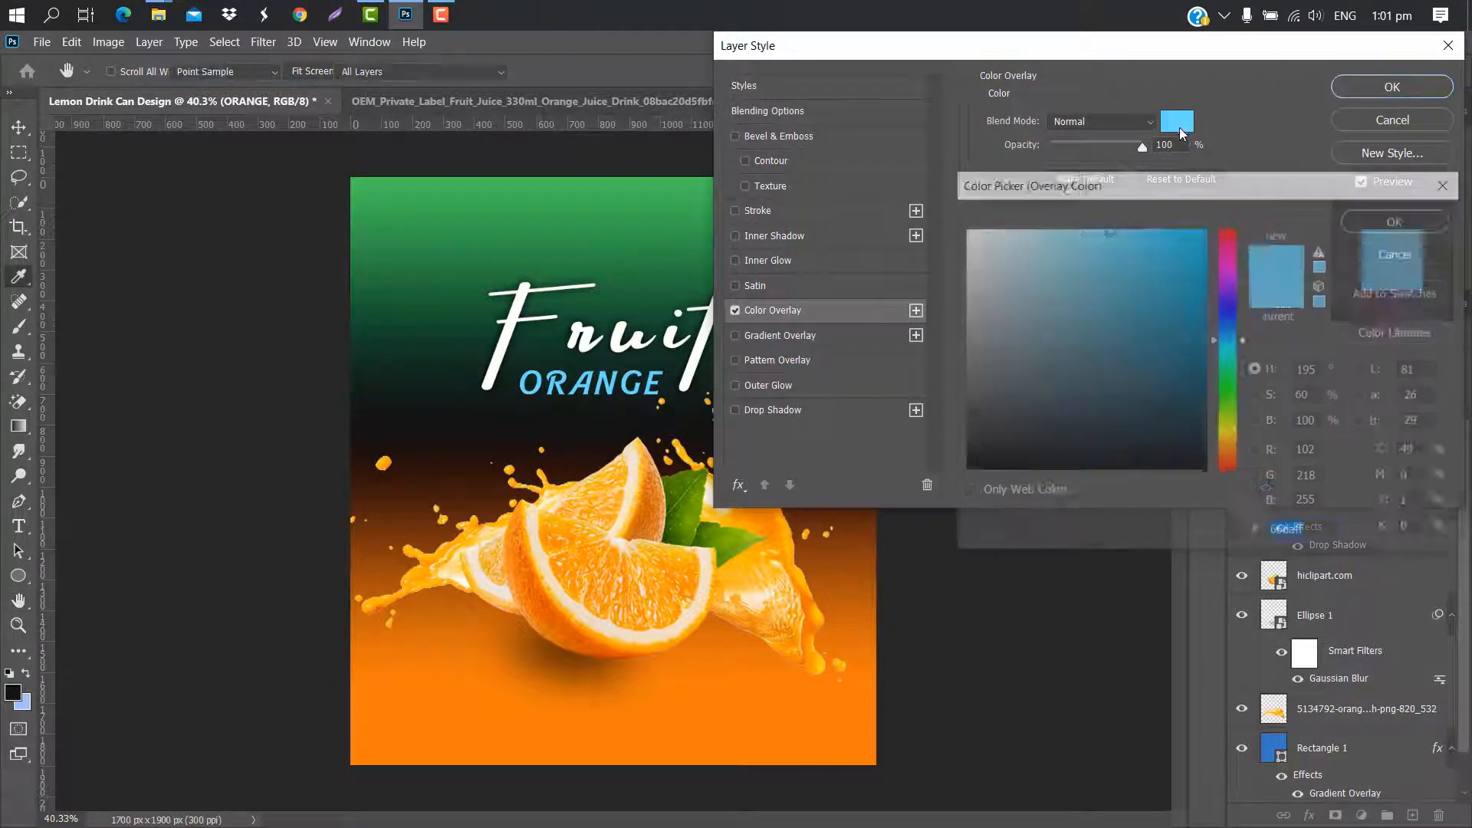
type("fe7515")
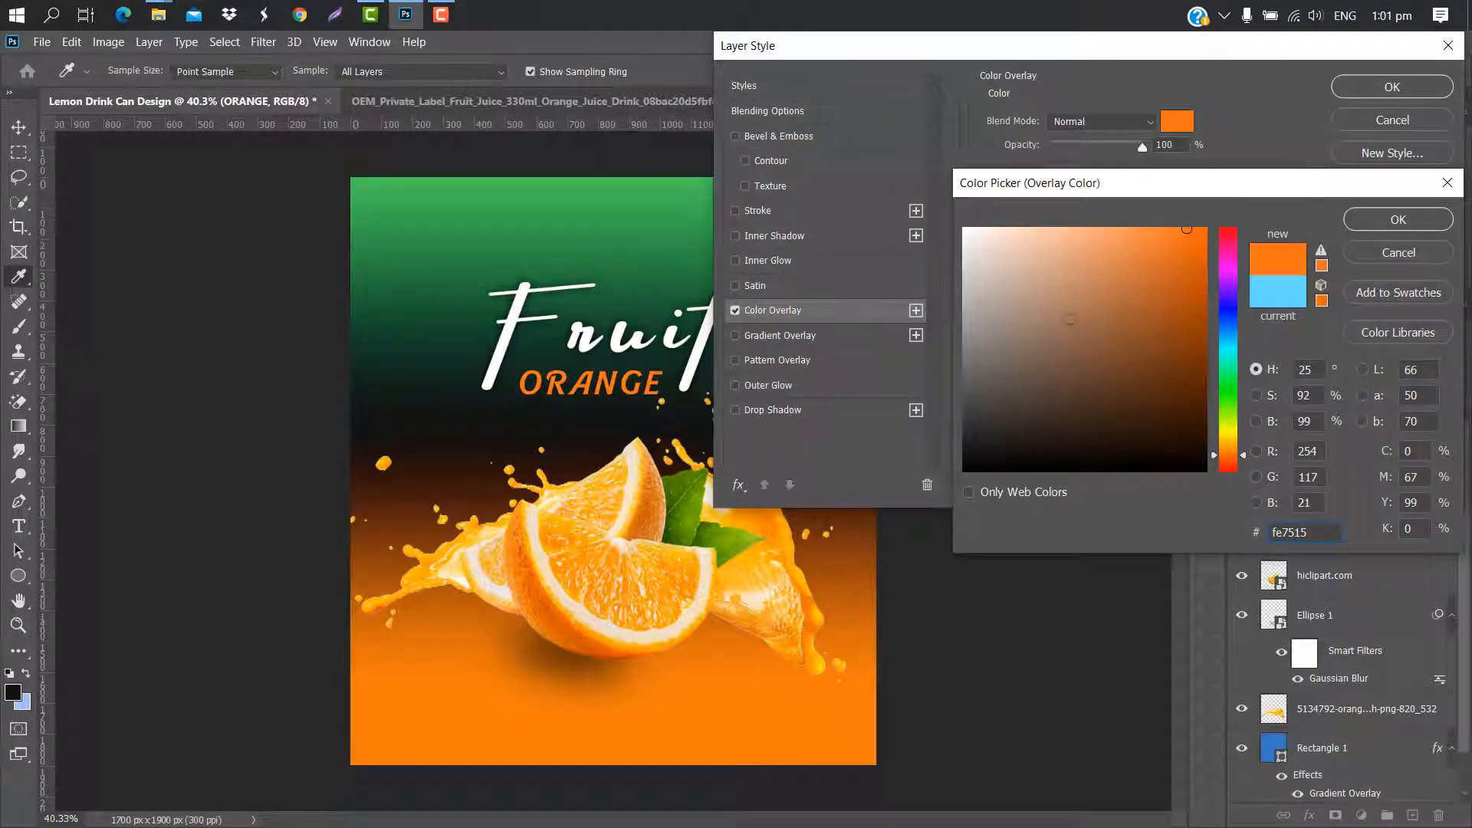
left_click(1398, 222)
left_click(828, 418)
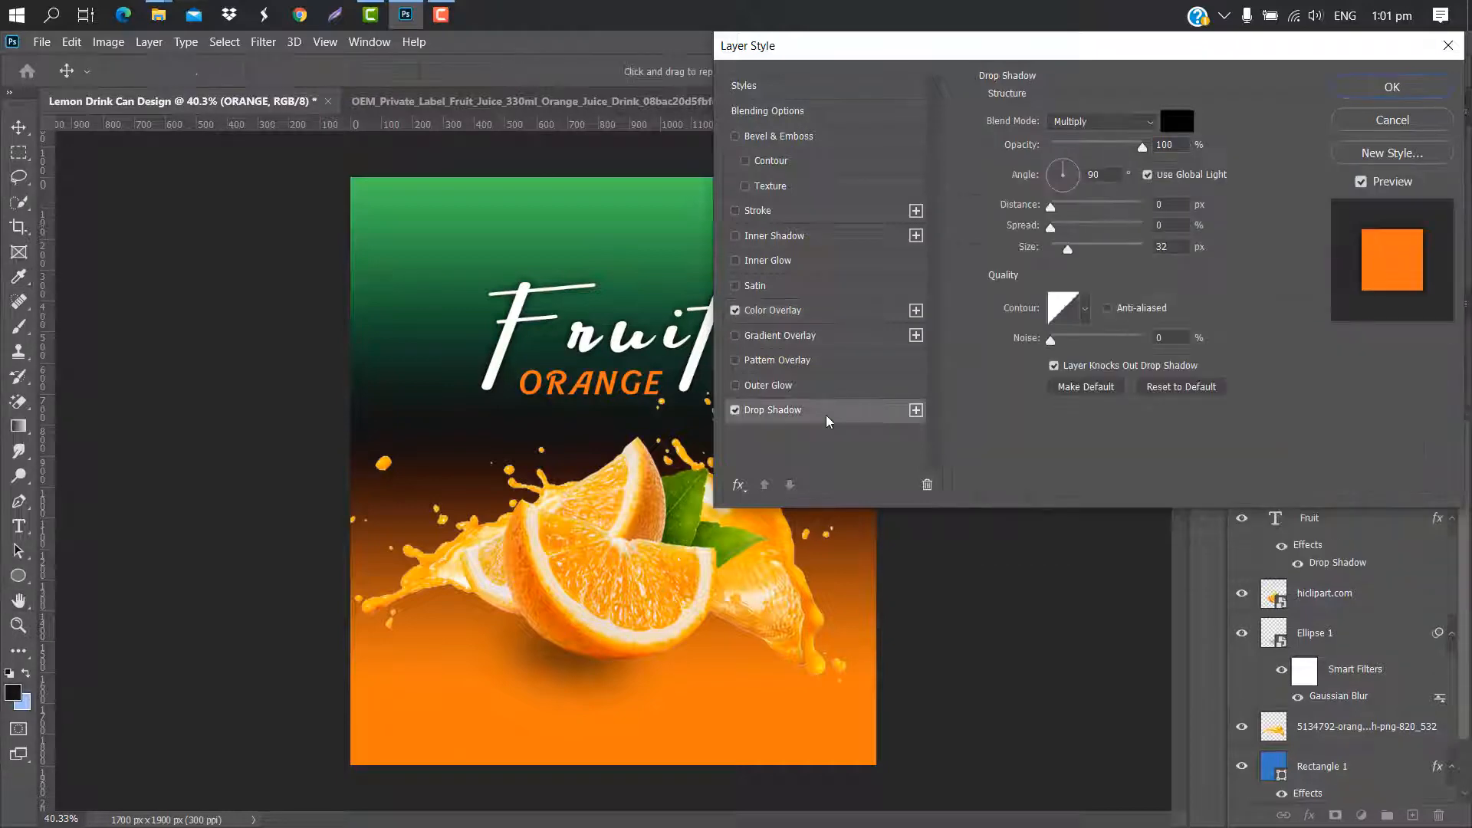
left_click(1392, 87)
Add the text "drink" as a separate layer just below "ORANGE".
key("t")
left_click(527, 414)
key("BackSpace")
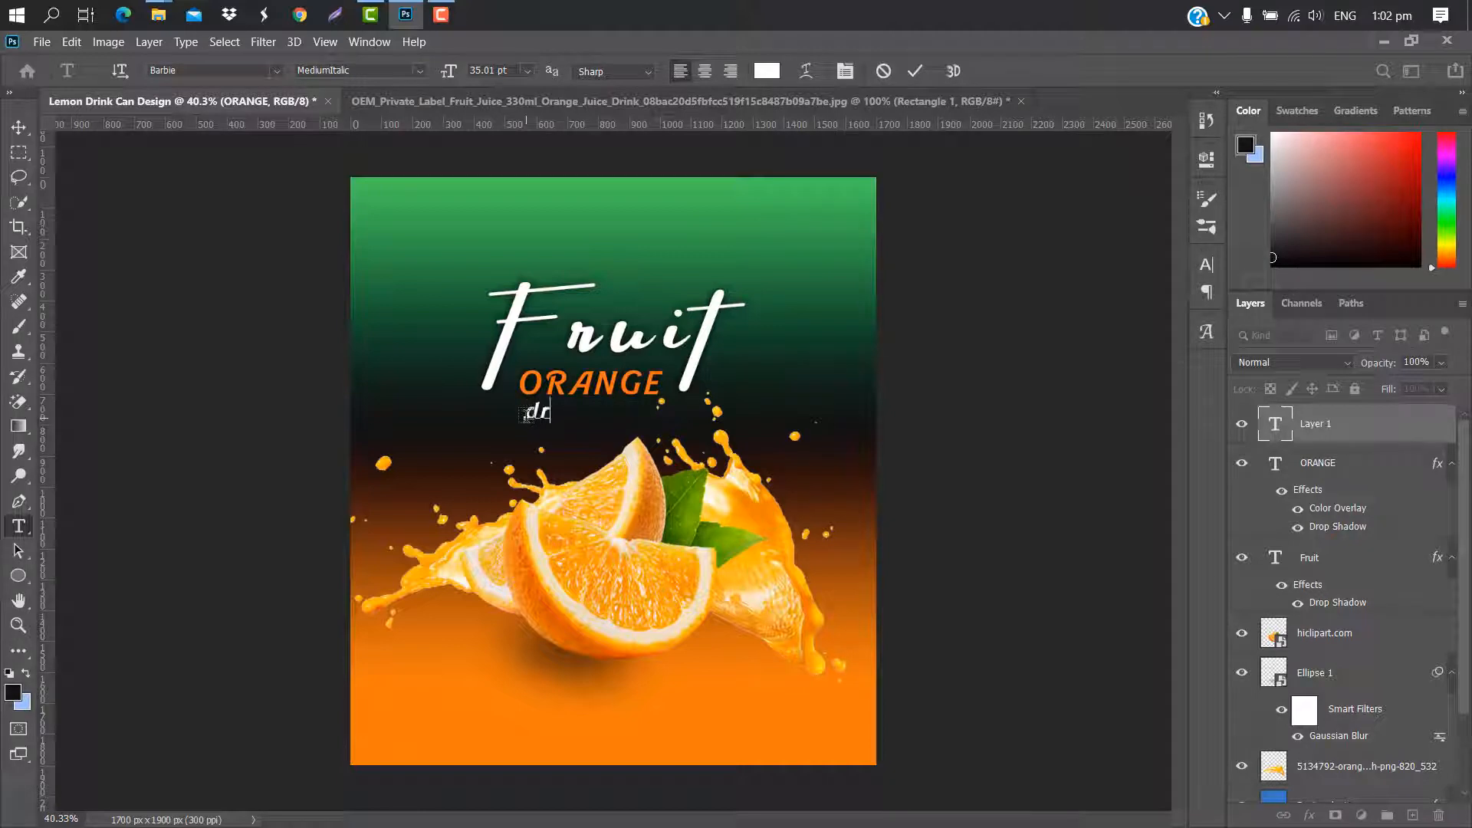
type("drink")
left_click(912, 71)
Scale the "drink" text to about 142% and center it under "ORANGE".
key("ctrl+t")
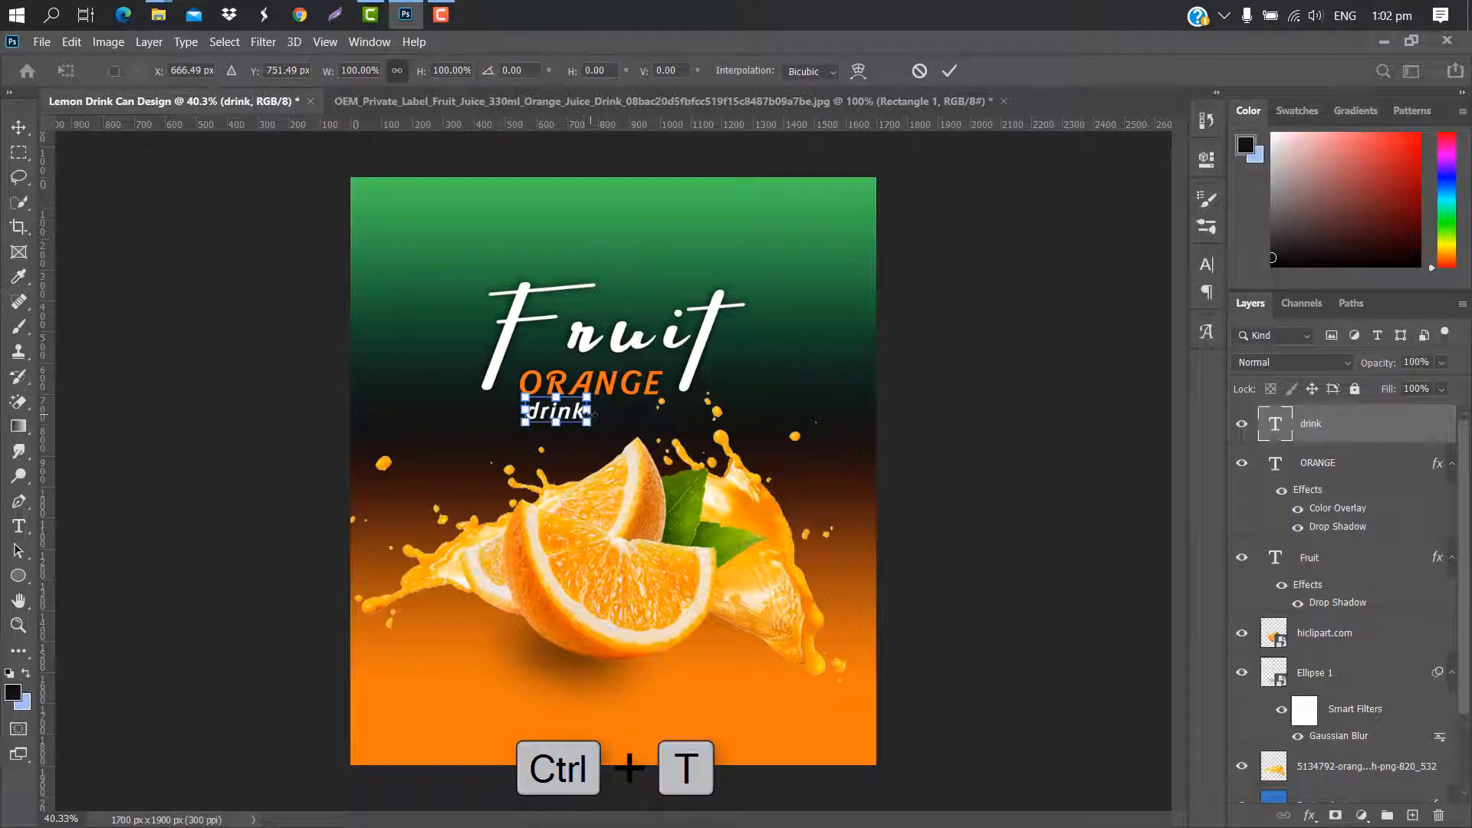
mouse_move(592, 415)
left_mouse_down()
mouse_move(624, 412)
mouse_move(586, 420)
mouse_move(610, 424)
left_mouse_up()
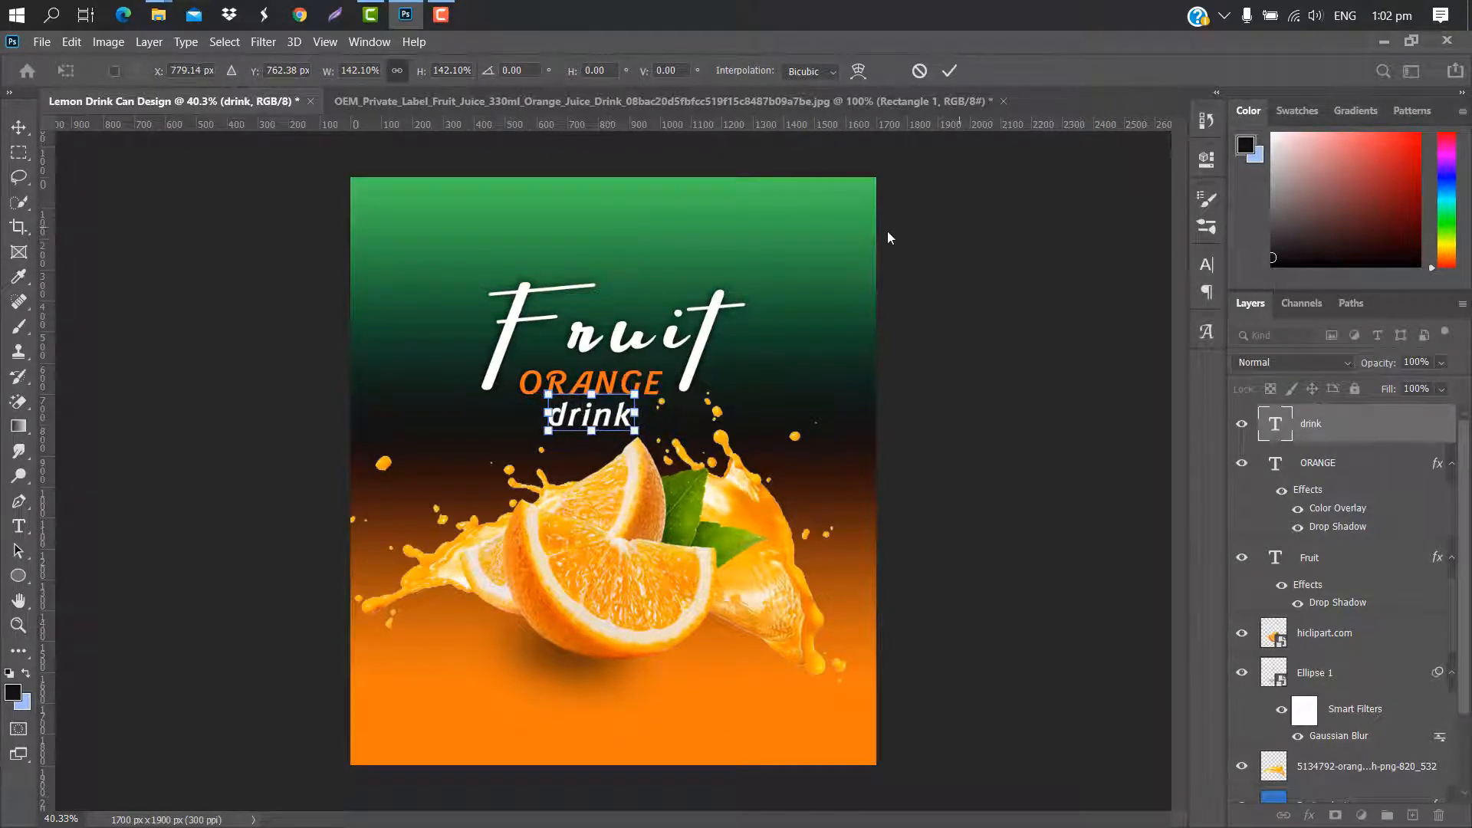
left_click(951, 71)
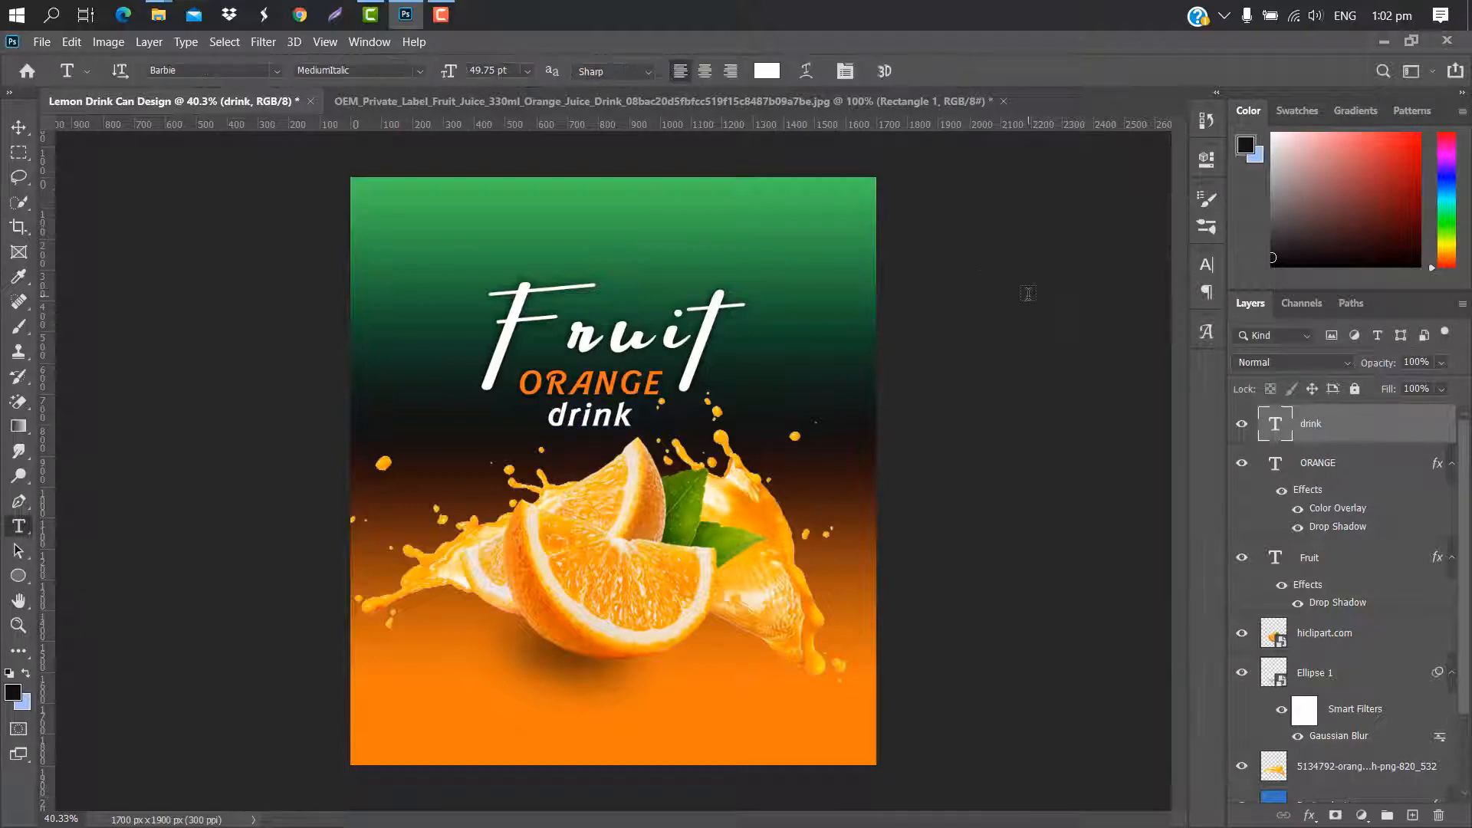
Give the "drink" text a drop shadow and a #b9e82f color overlay, lightened from a green sampled on the orange's leaf.
double_click(1435, 424)
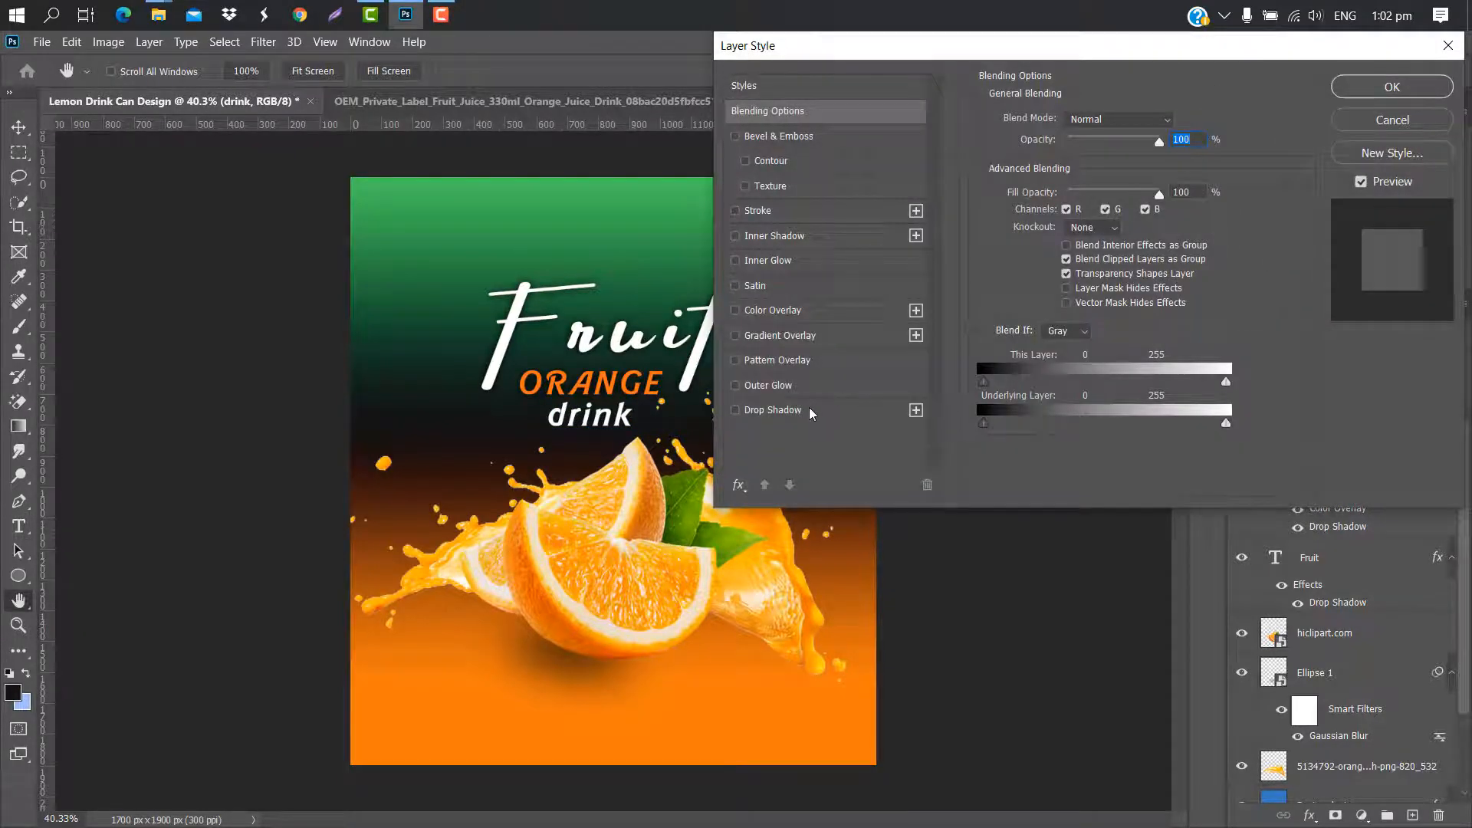
left_click(851, 409)
left_click(853, 312)
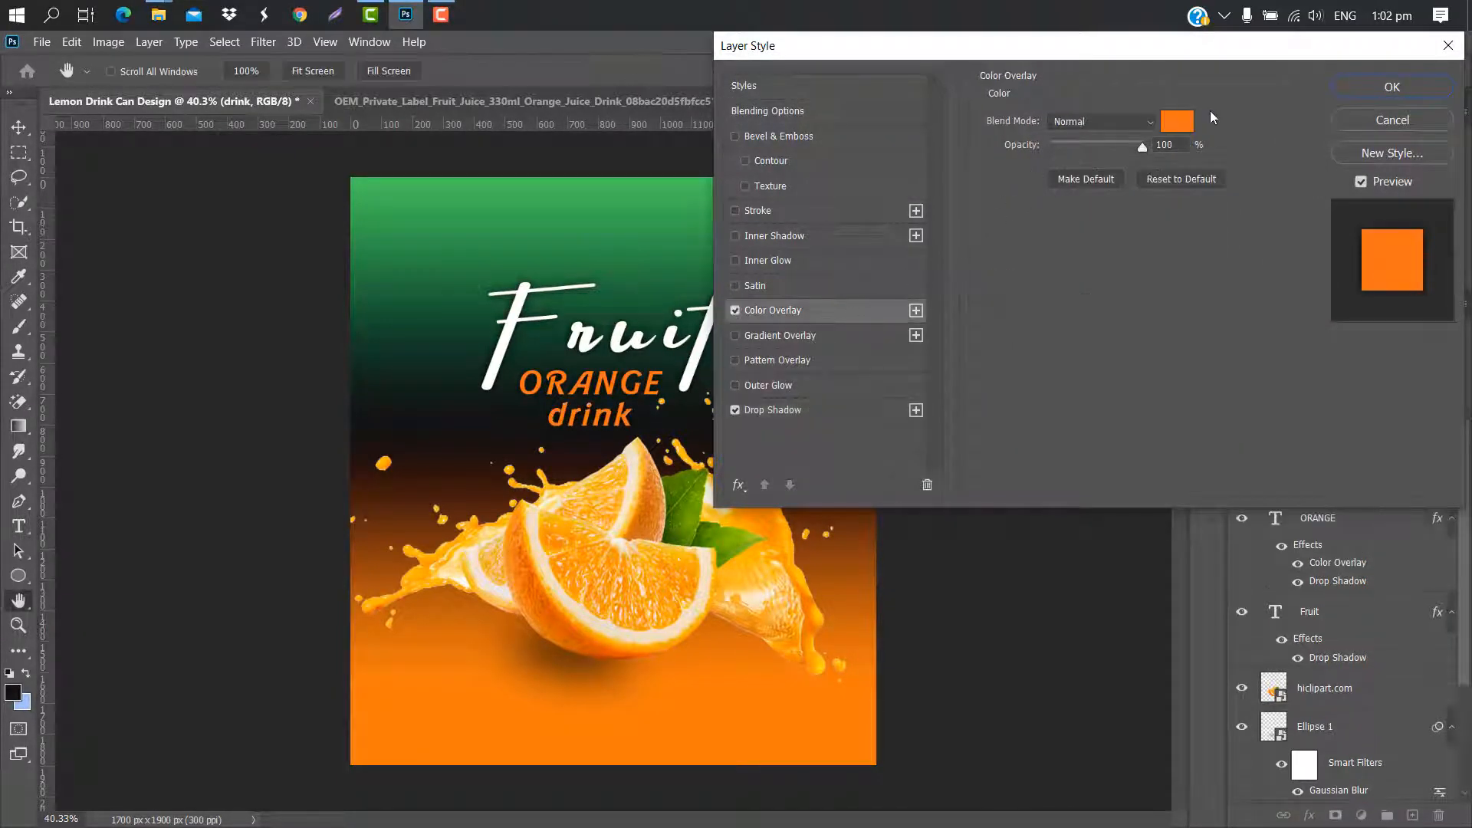
left_click(1179, 122)
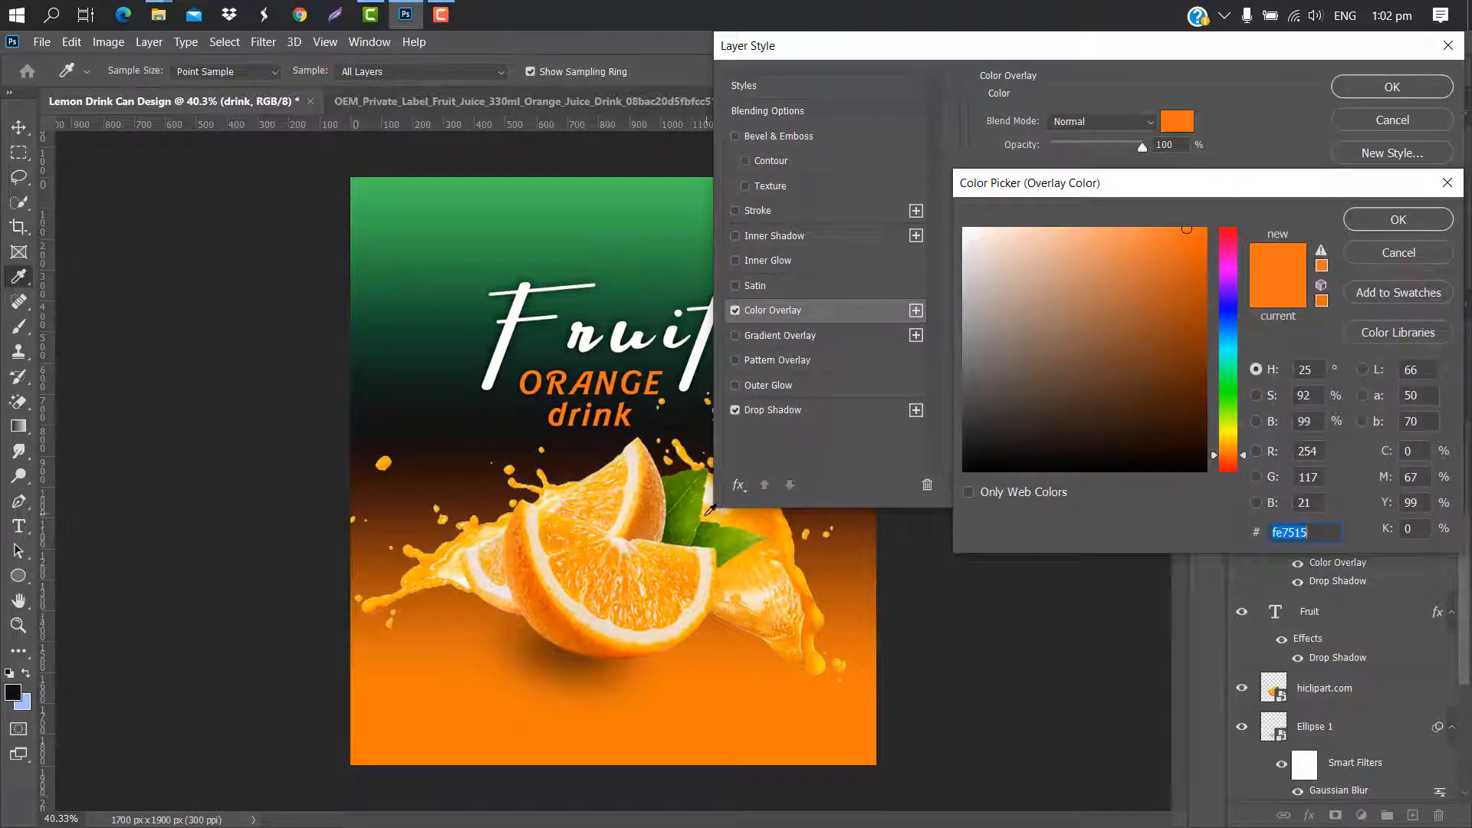
left_click(703, 522)
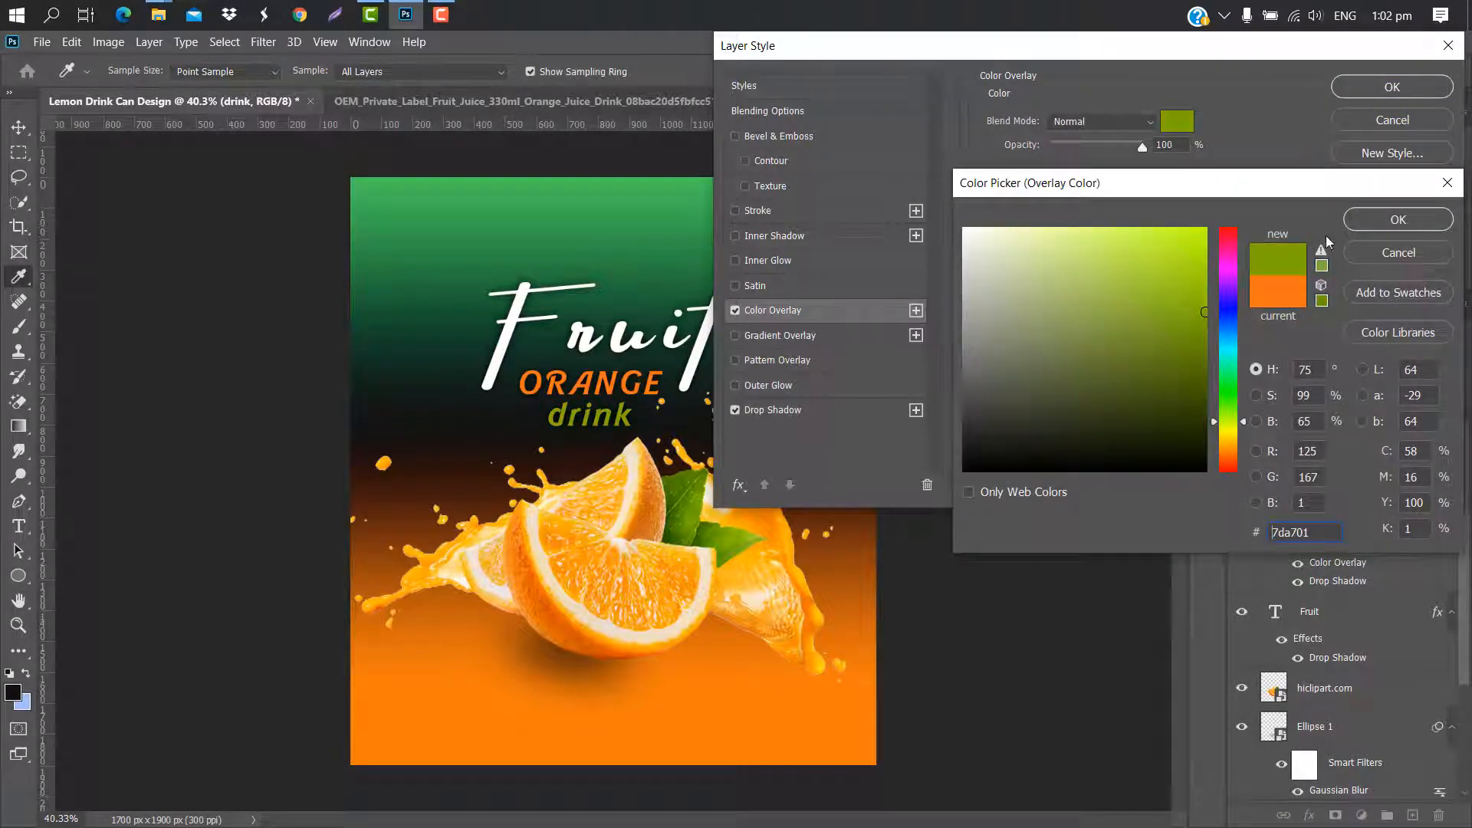
left_click_drag(1161, 281, 1158, 250)
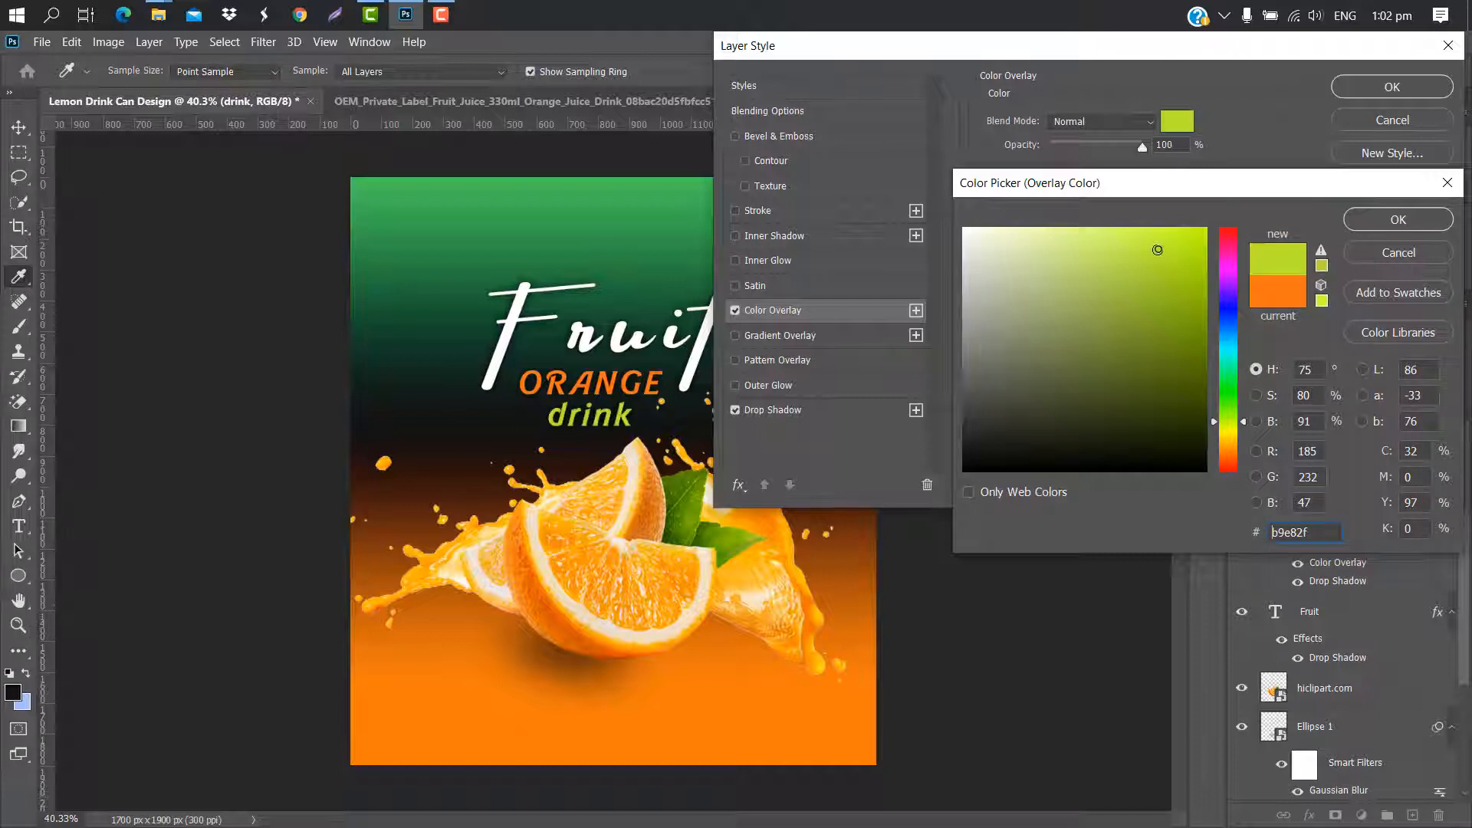
left_click(1410, 214)
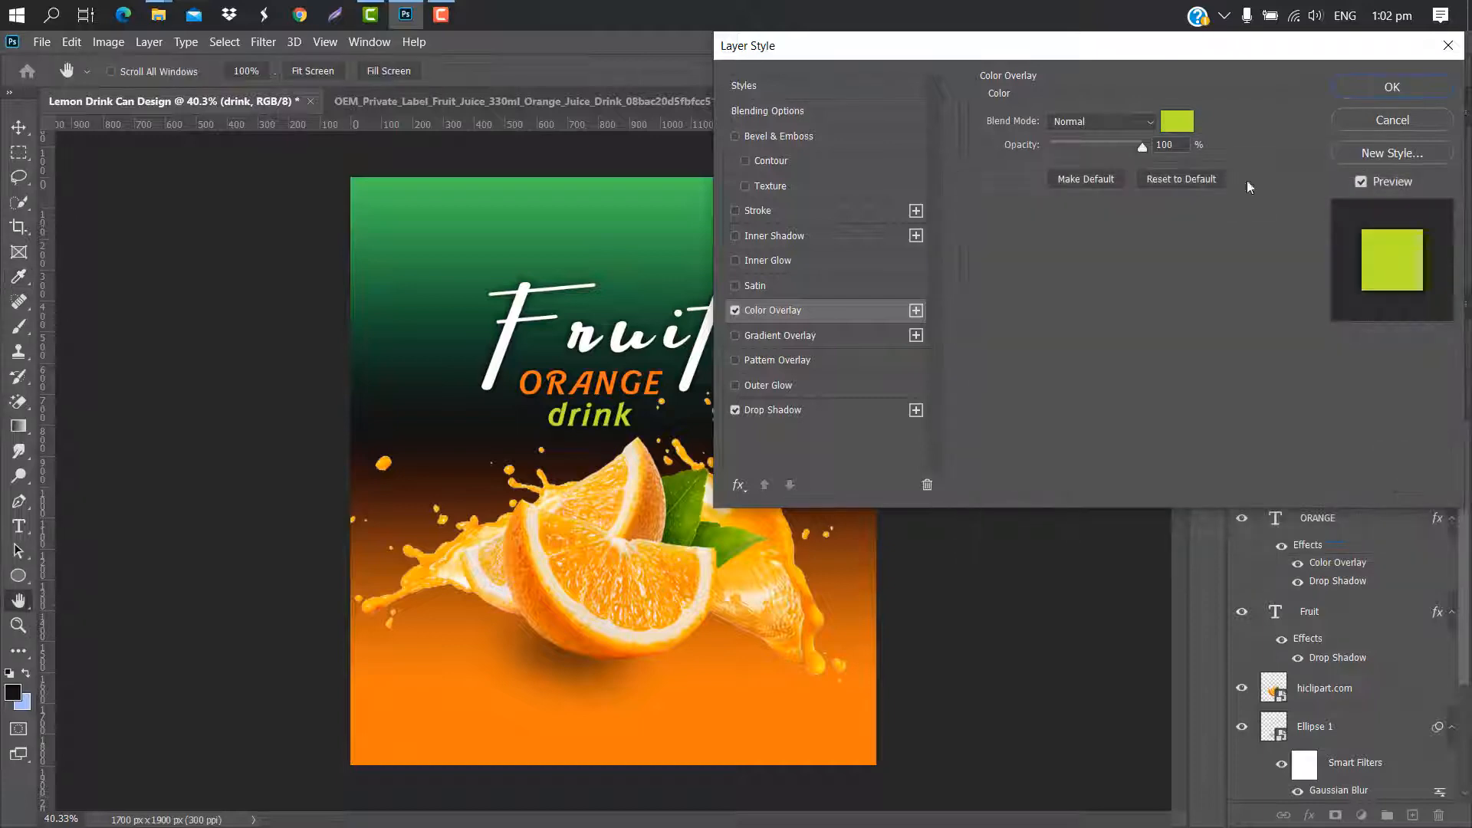
left_click(1399, 91)
Place the Vfresh logo image from the juice can folder, scaled to about 14% and centered above the "Fruit" title.
mouse_move(158, 14)
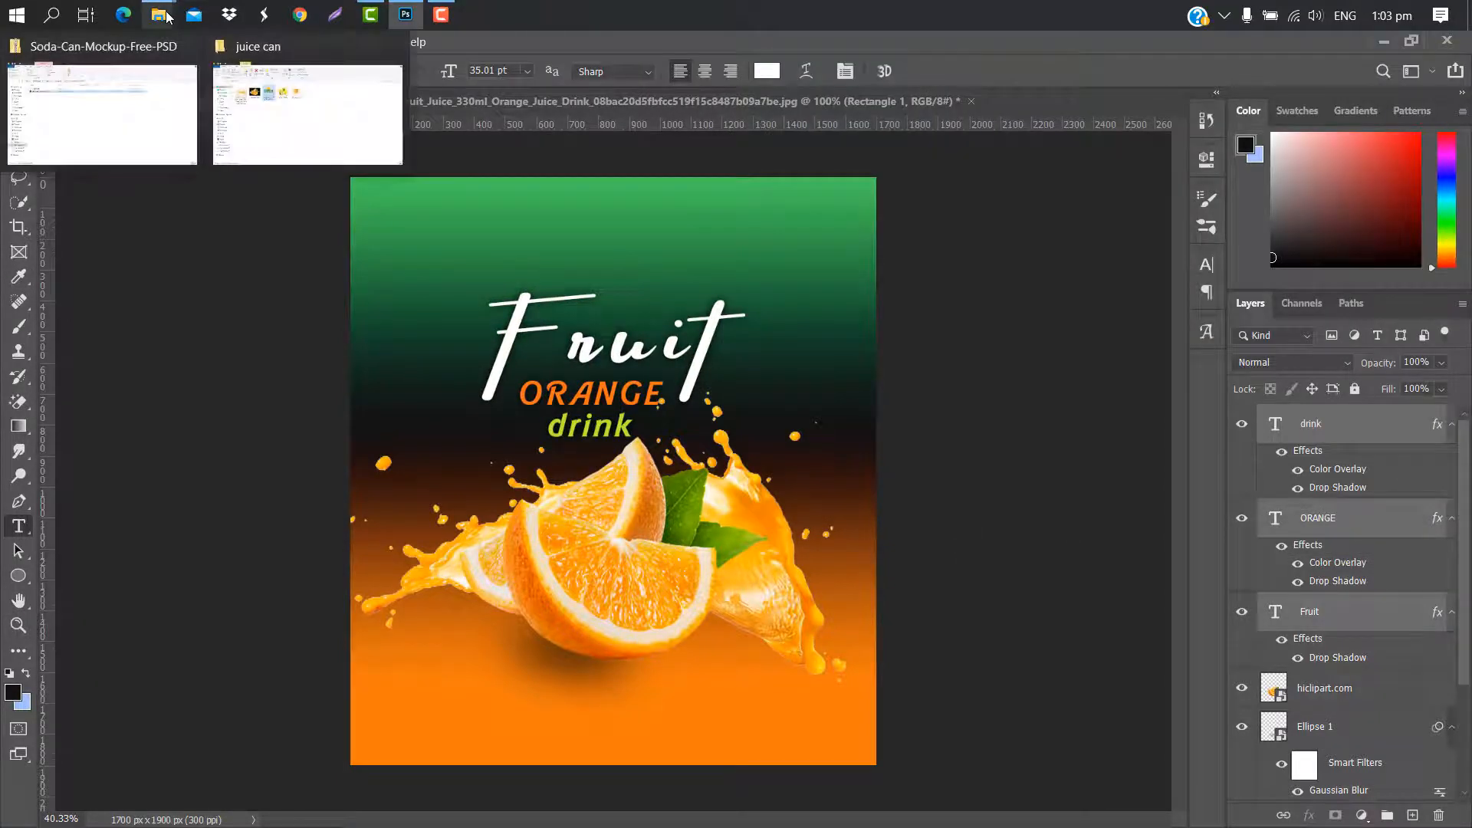
left_click(305, 127)
left_click_drag(449, 282, 603, 251)
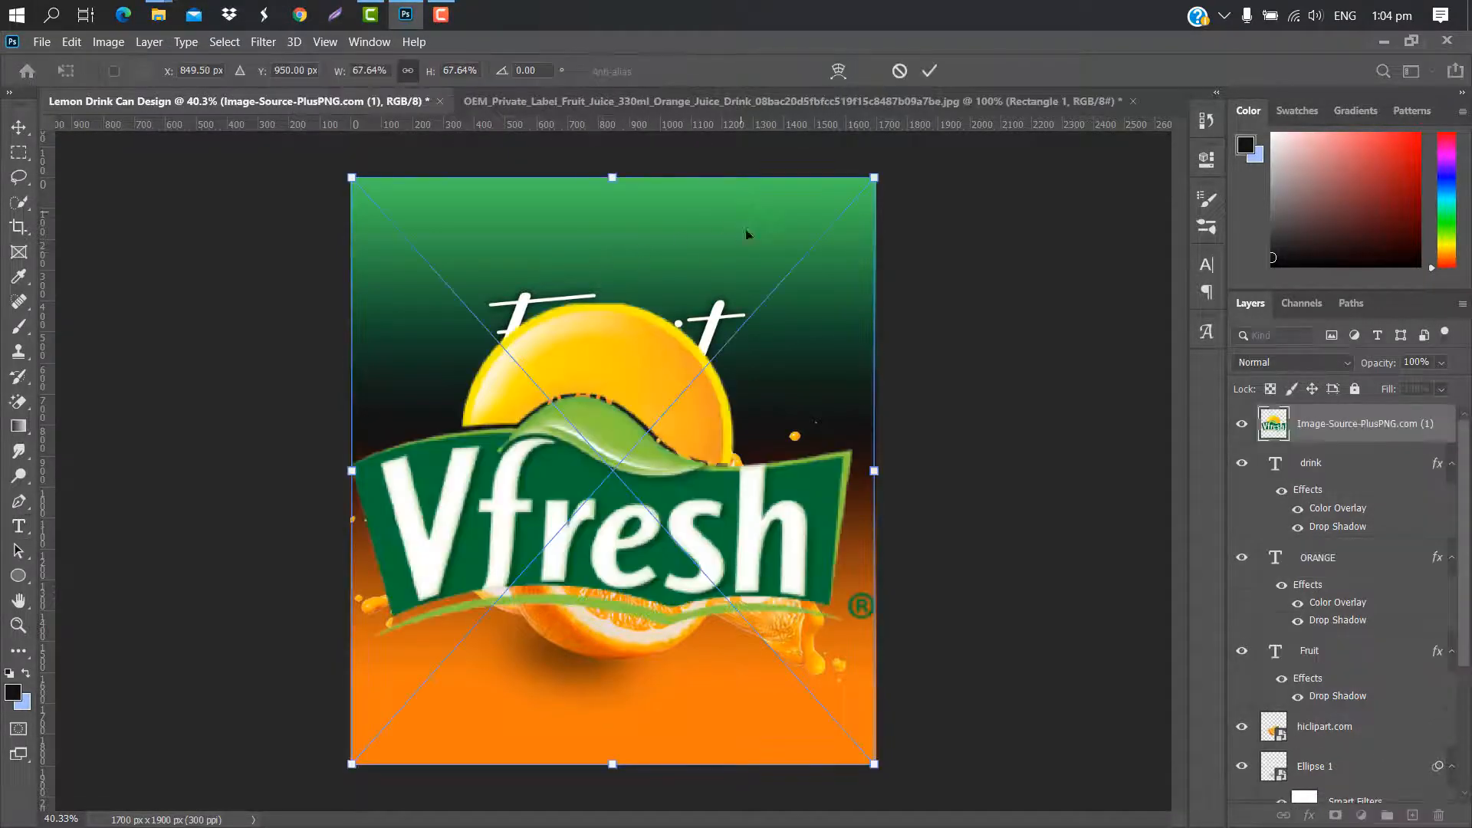
left_click_drag(874, 178, 636, 232)
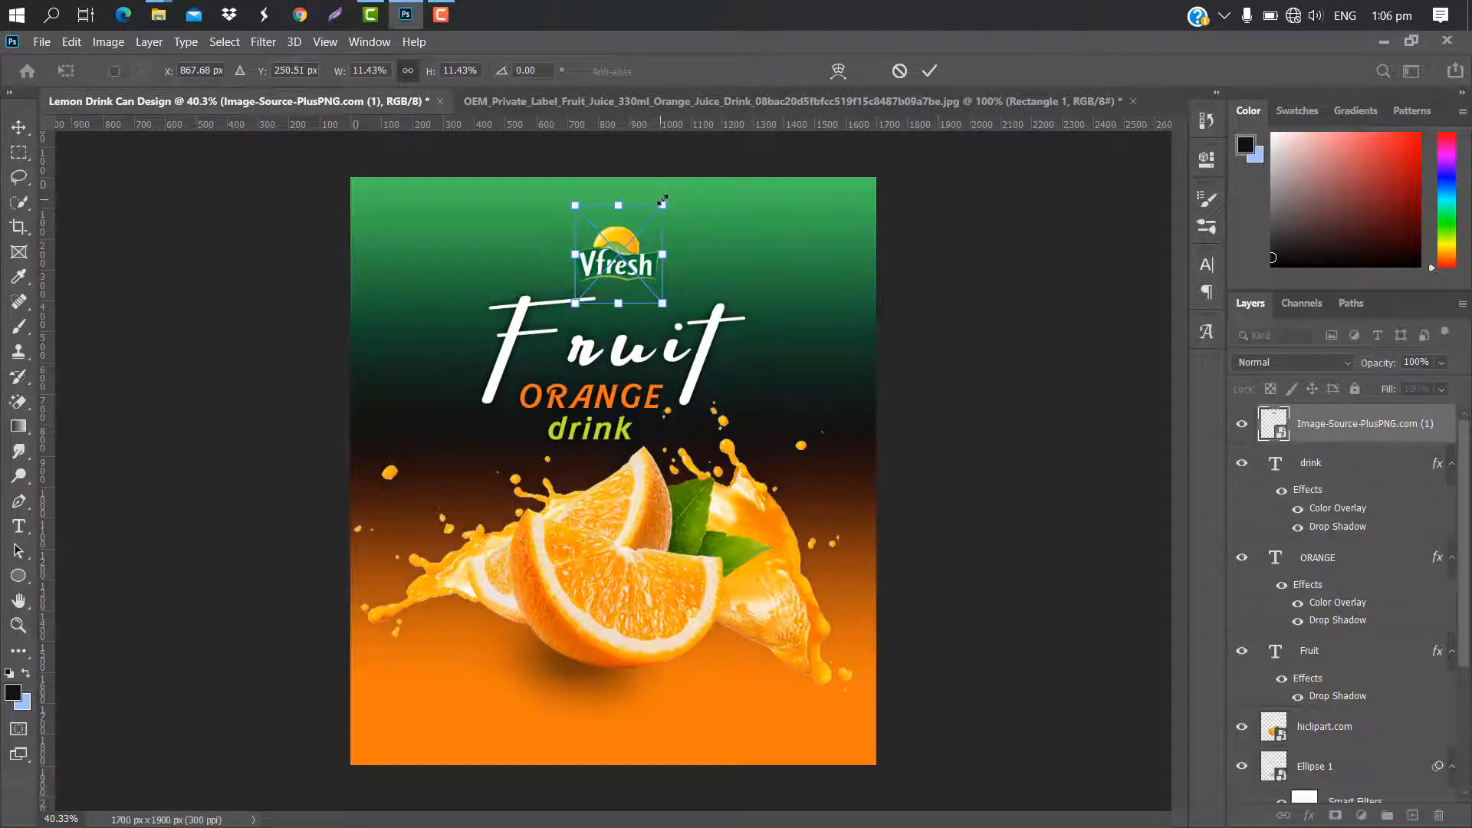
left_click_drag(662, 201, 673, 191)
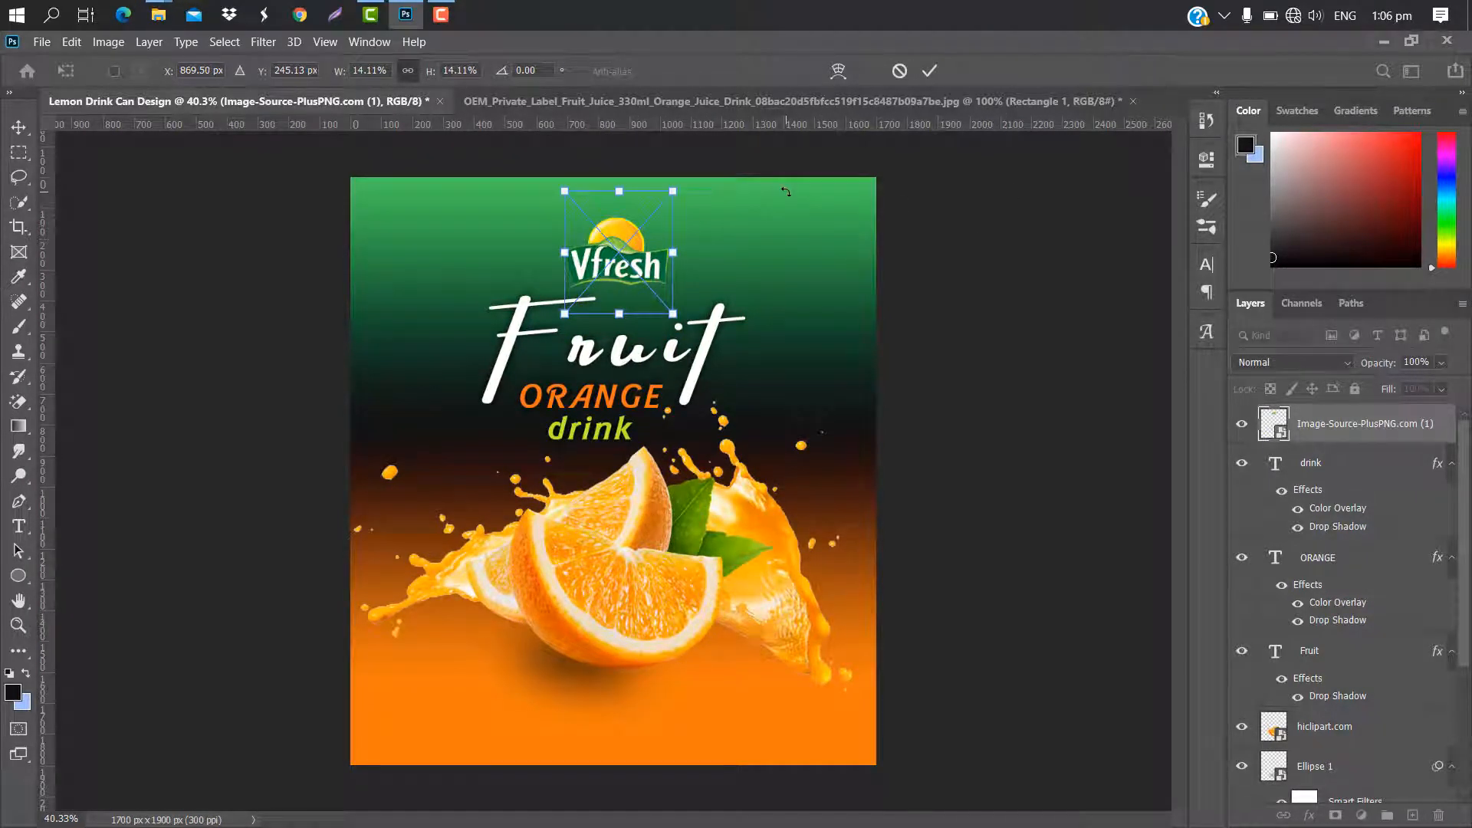
left_click(929, 71)
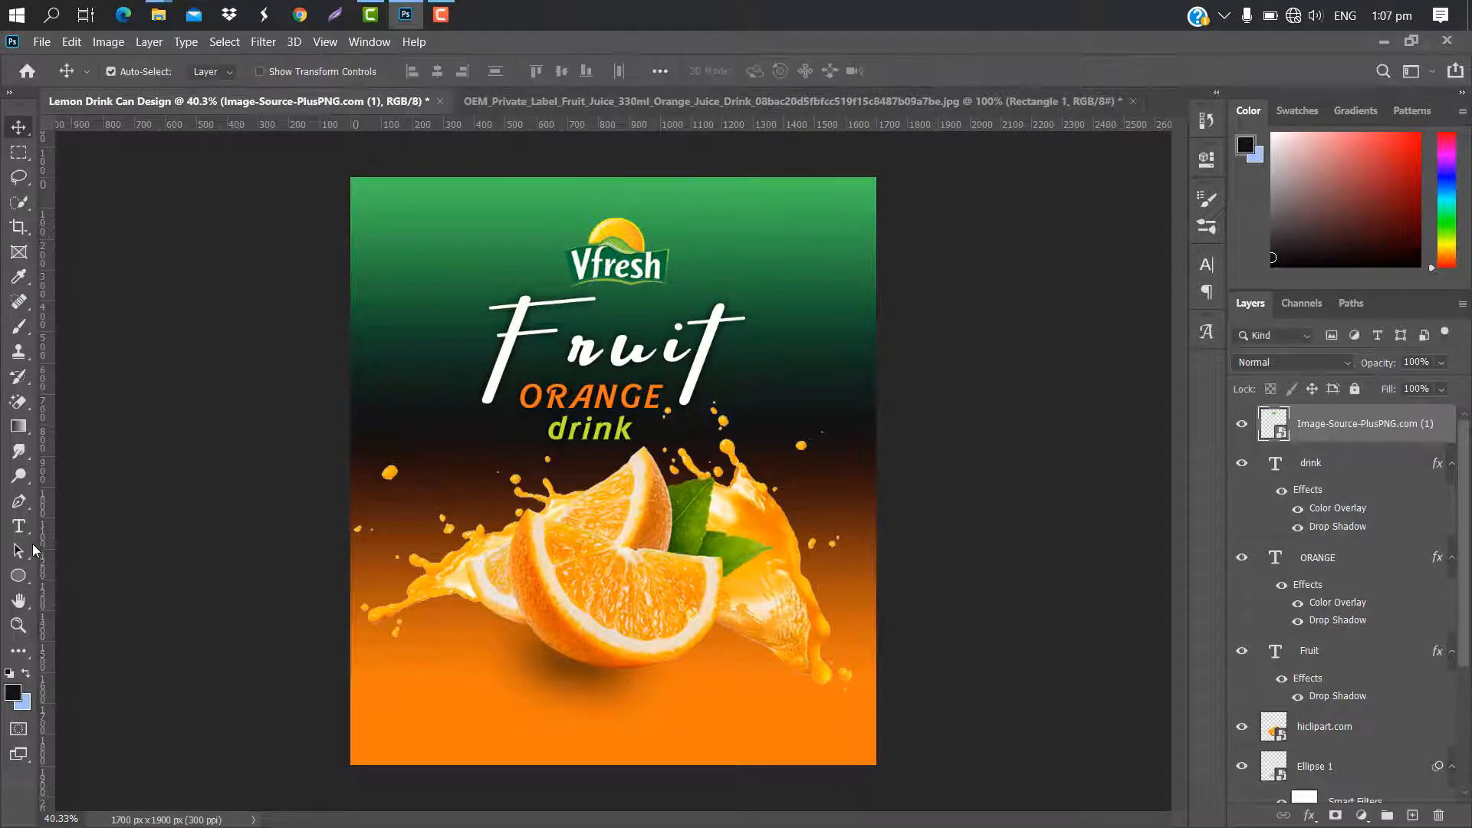
Add the text "NOT FROM CONCENTRATE" on the orange area below the orange slices.
left_click(18, 526)
left_click(475, 701)
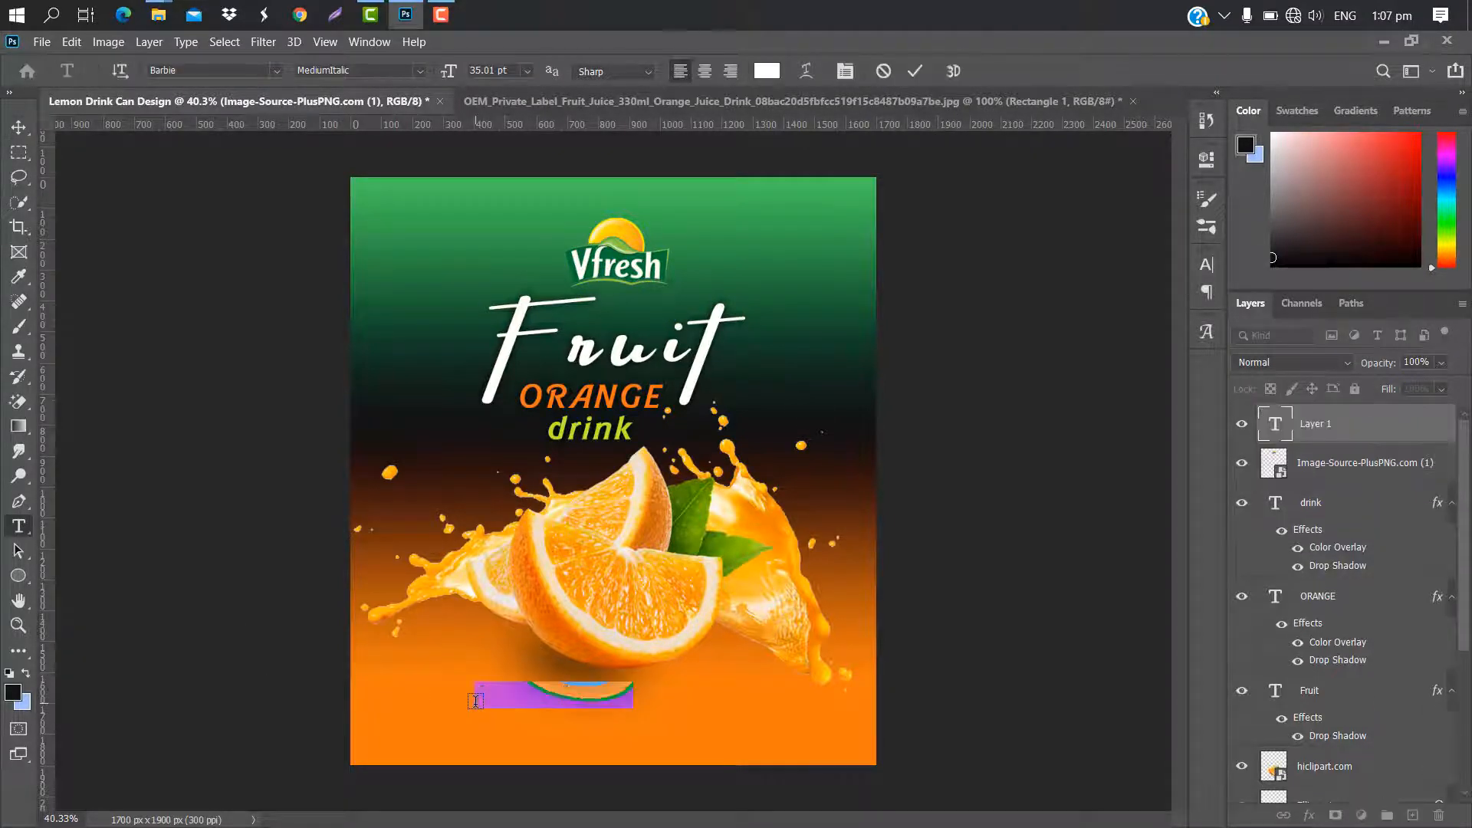
type("NOT")
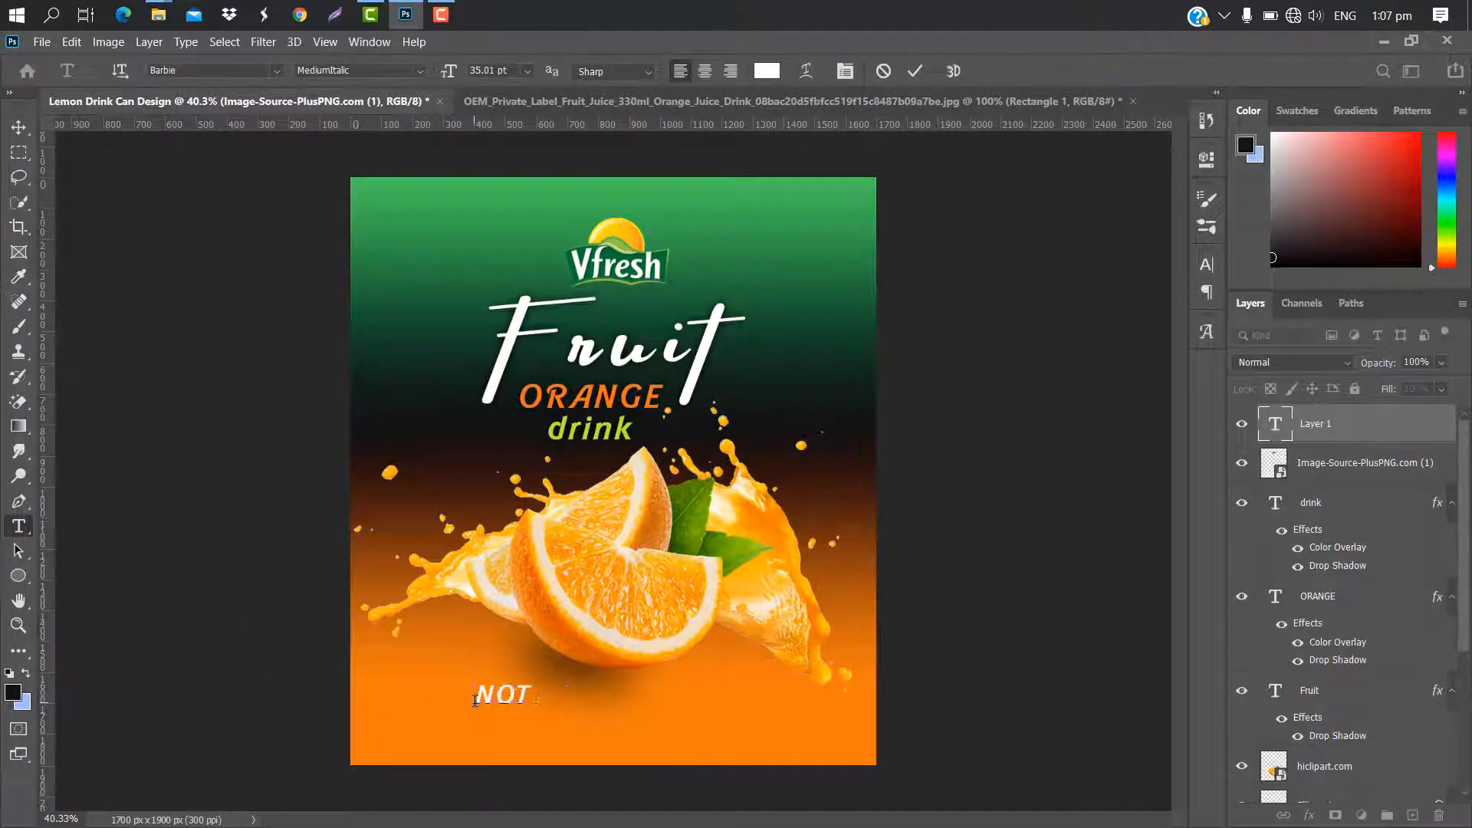
type(" FROM CO")
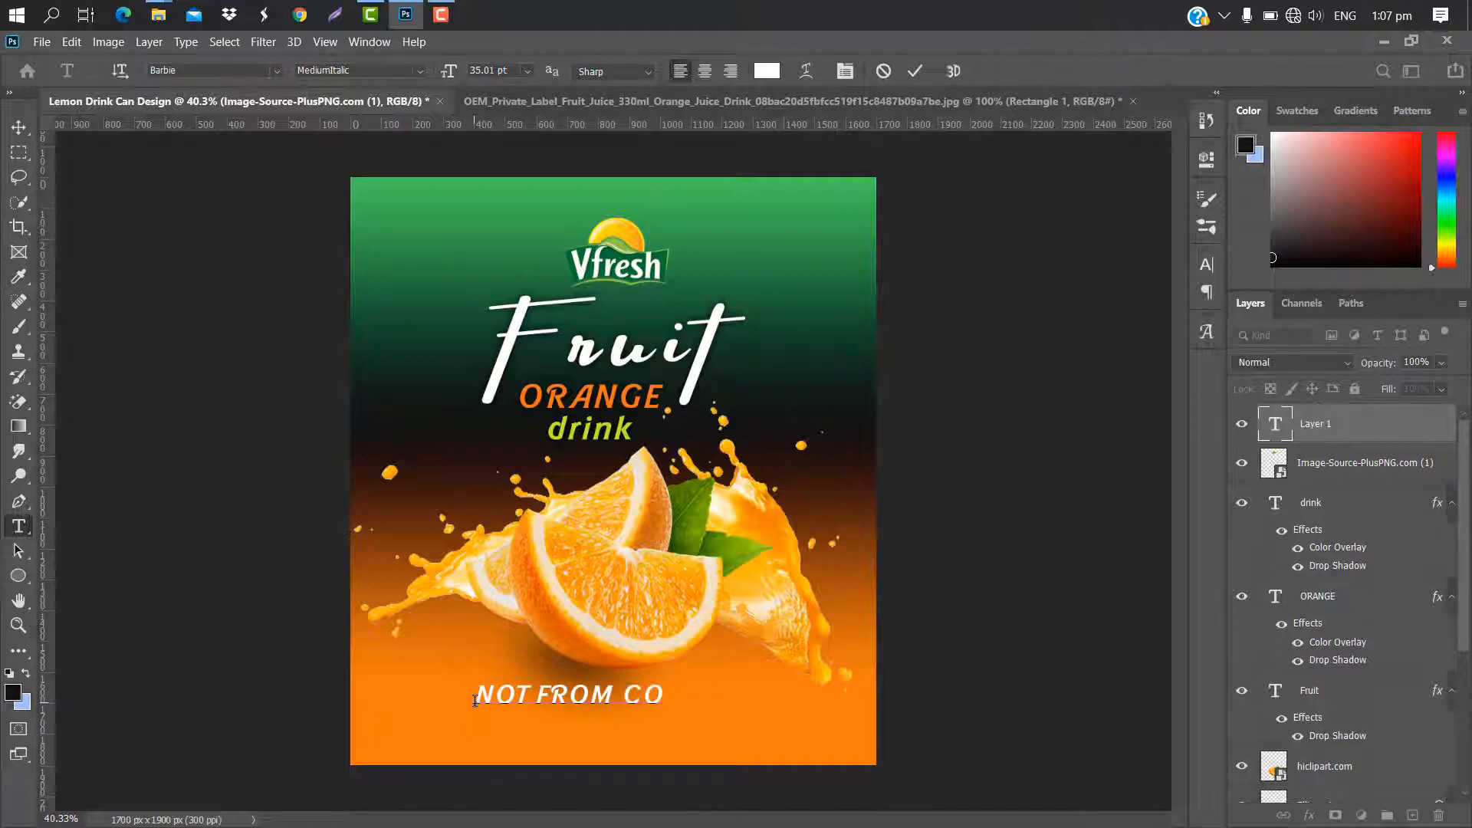
type("NCENTRATE")
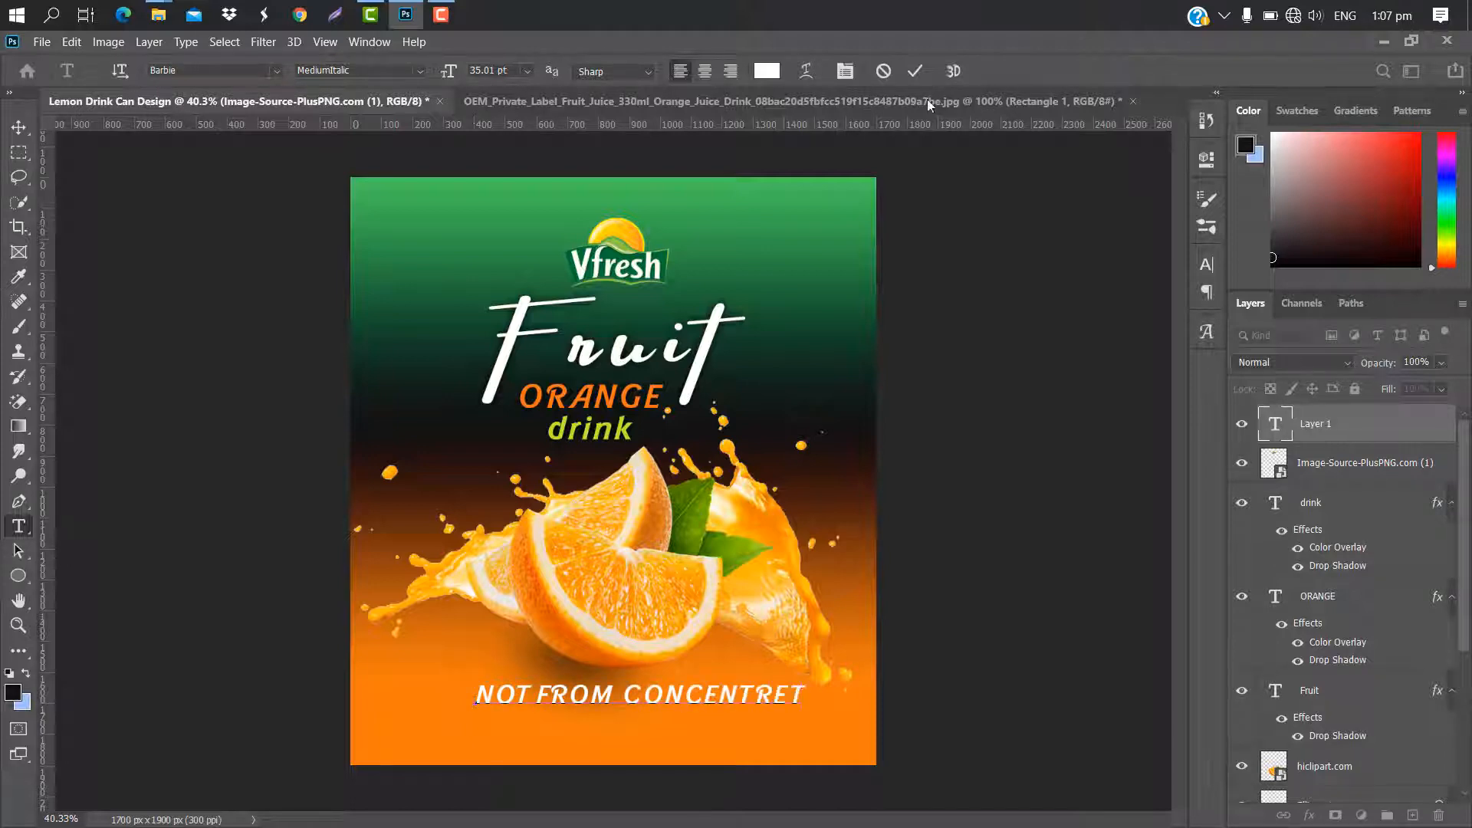
left_click(919, 67)
Set the color of the "NOT FROM CONCENTRATE" text to black, #000000.
left_click(1208, 265)
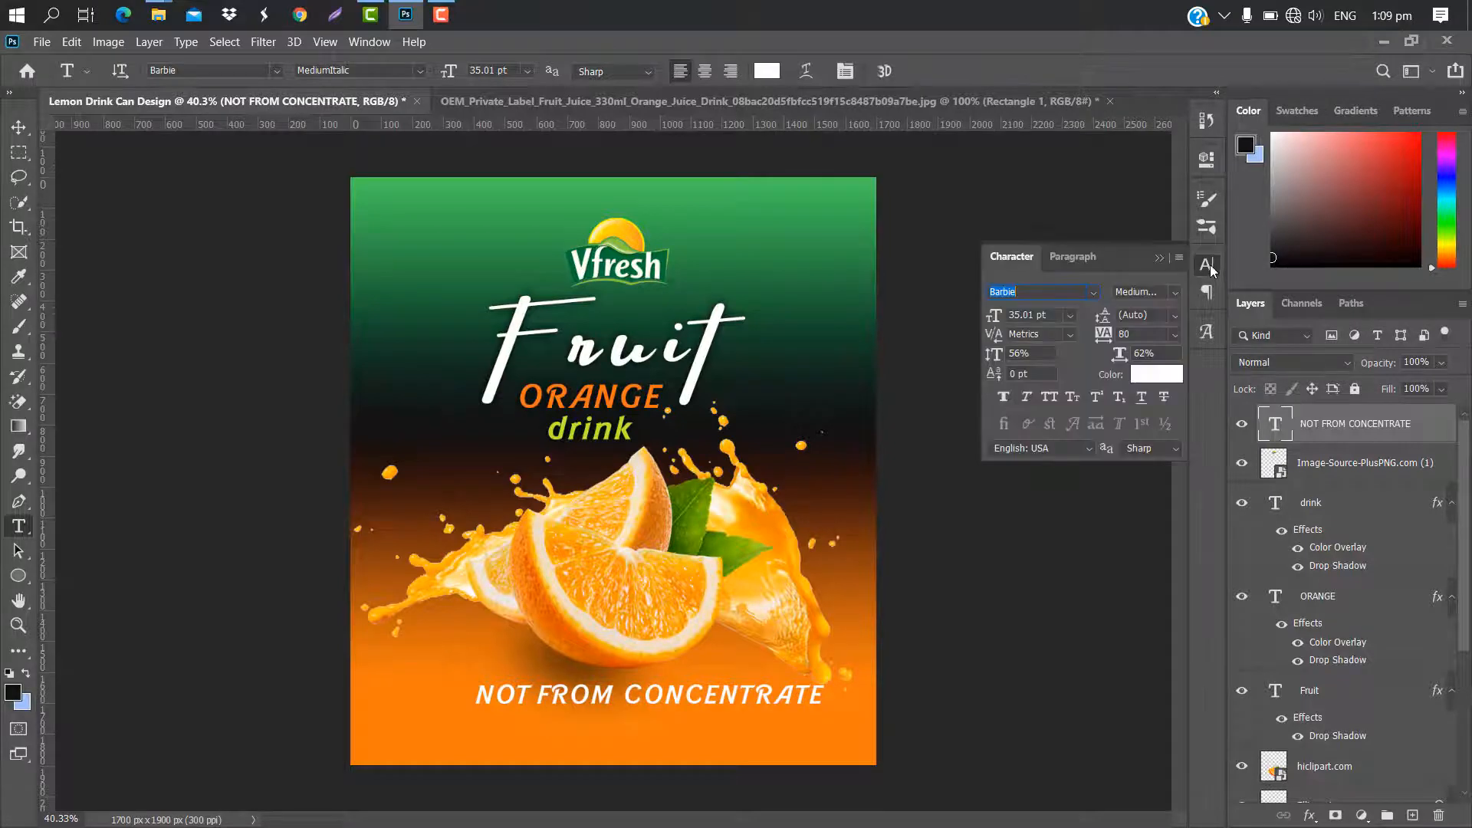
left_click(1156, 375)
left_click_drag(1157, 375, 931, 489)
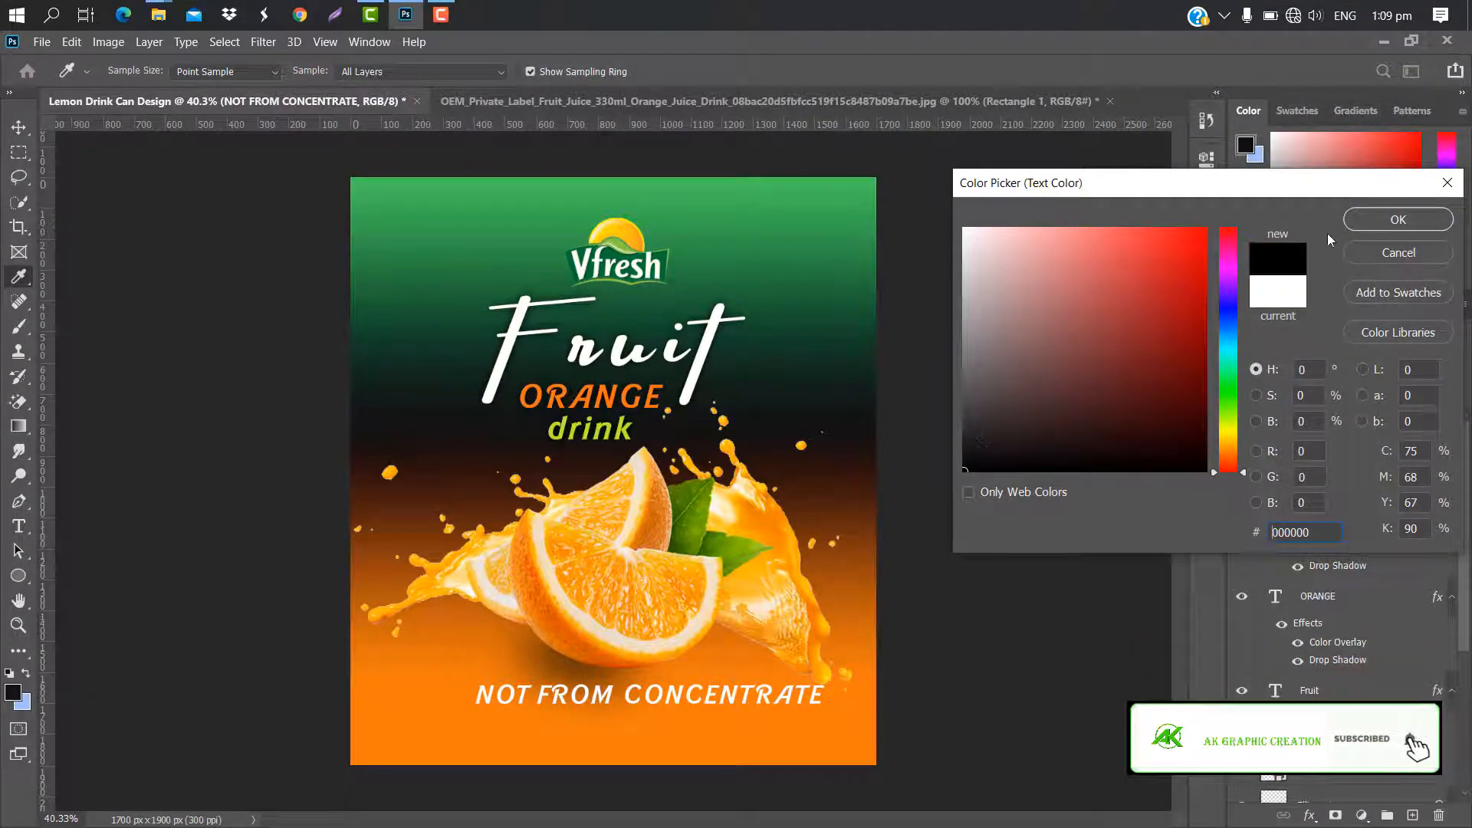
left_click(1399, 219)
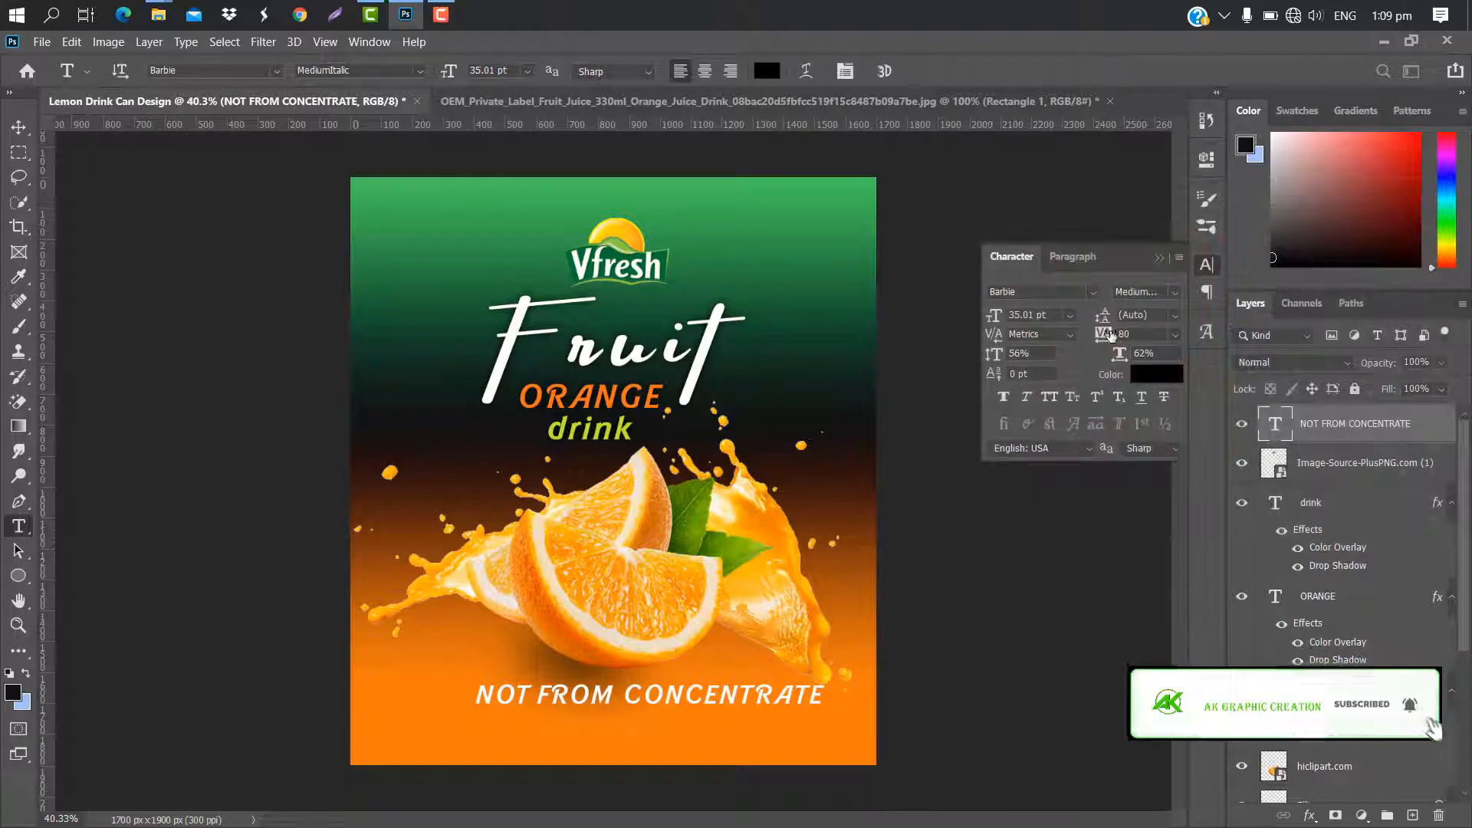
Set the "NOT FROM CONCENTRATE" text to the Arial Nova font with 69% horizontal scale.
left_click(1093, 292)
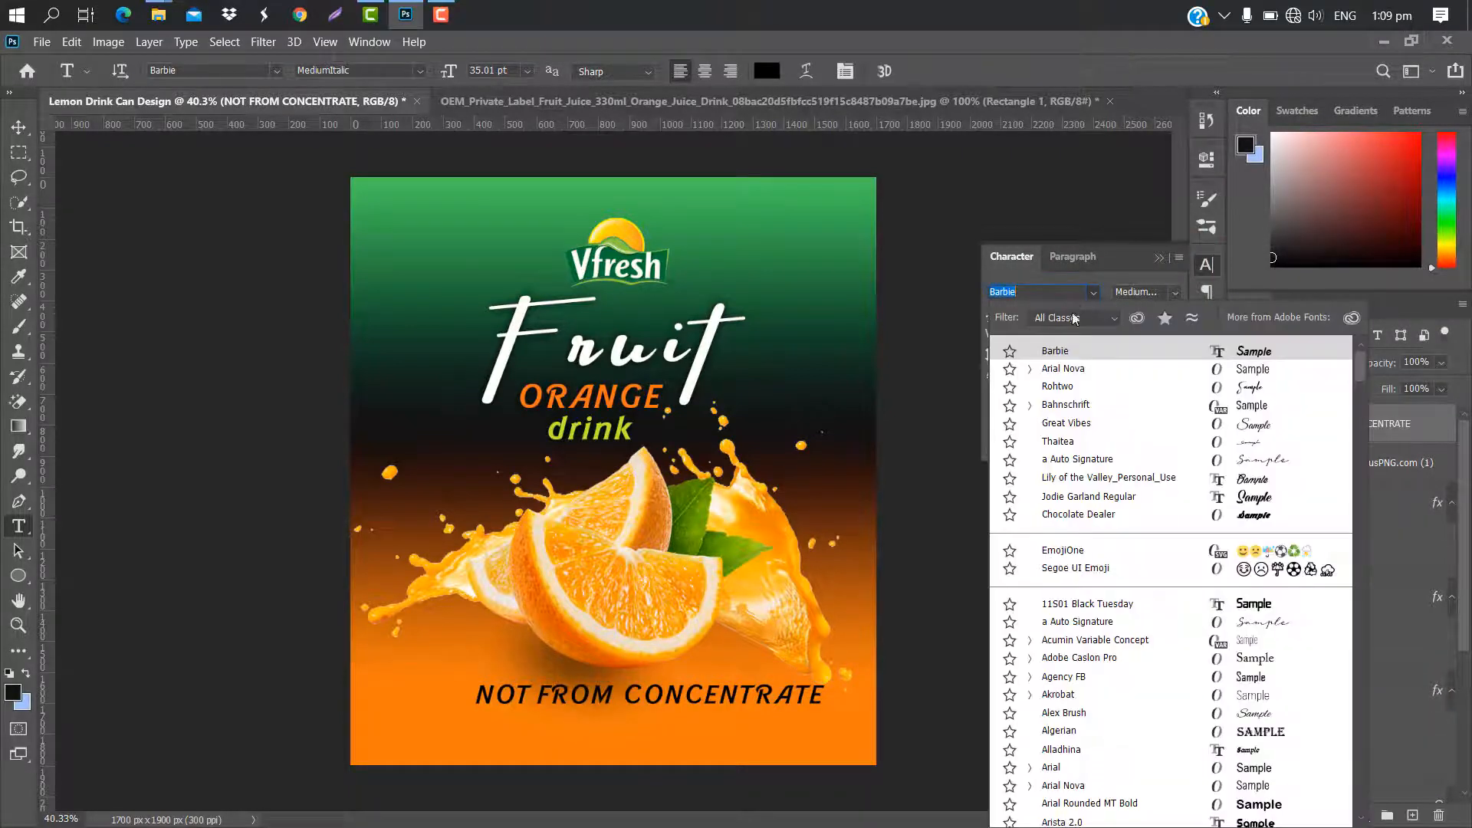
left_click(1069, 376)
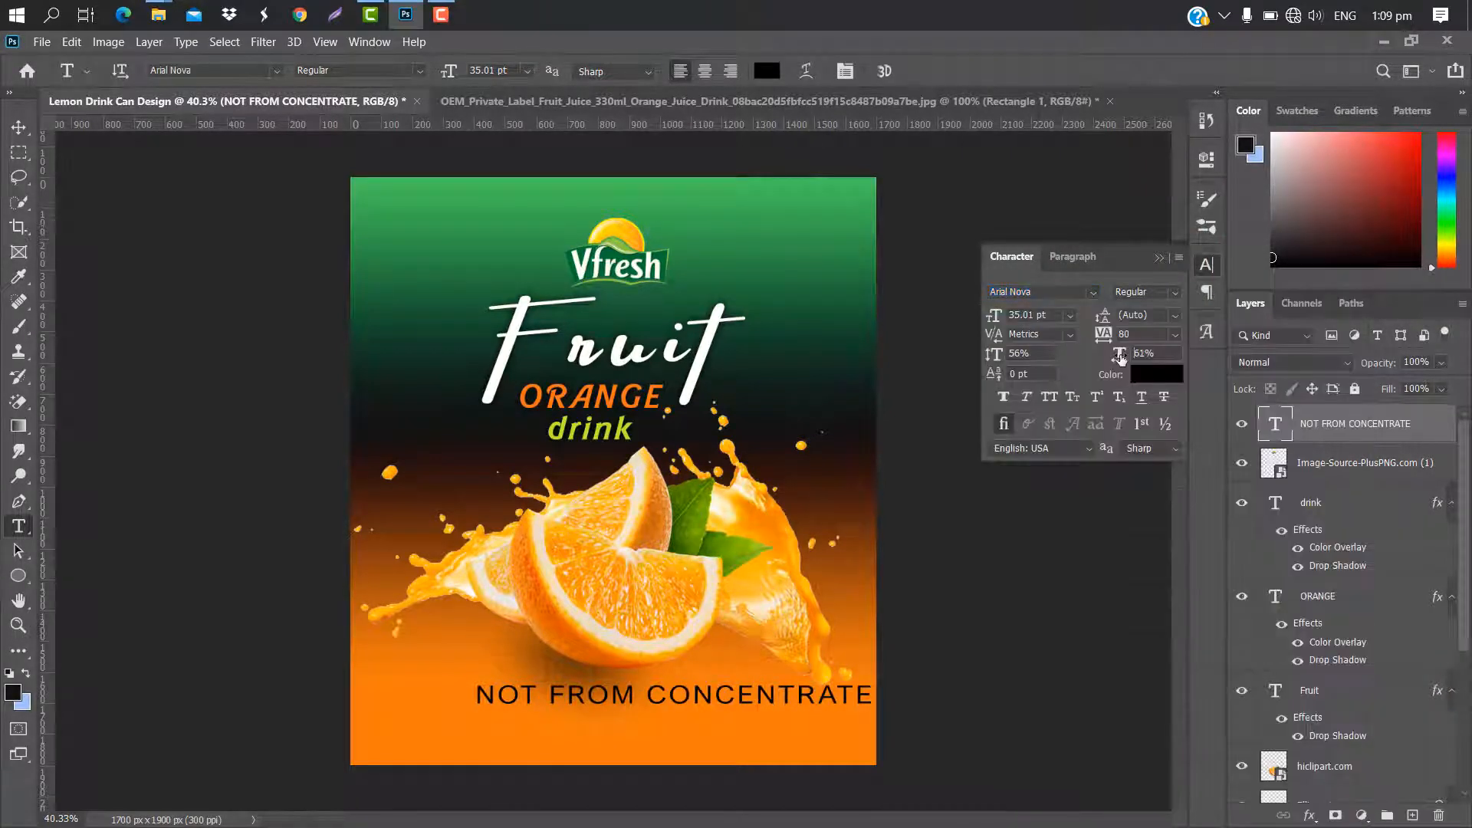
left_click_drag(1120, 355, 1126, 356)
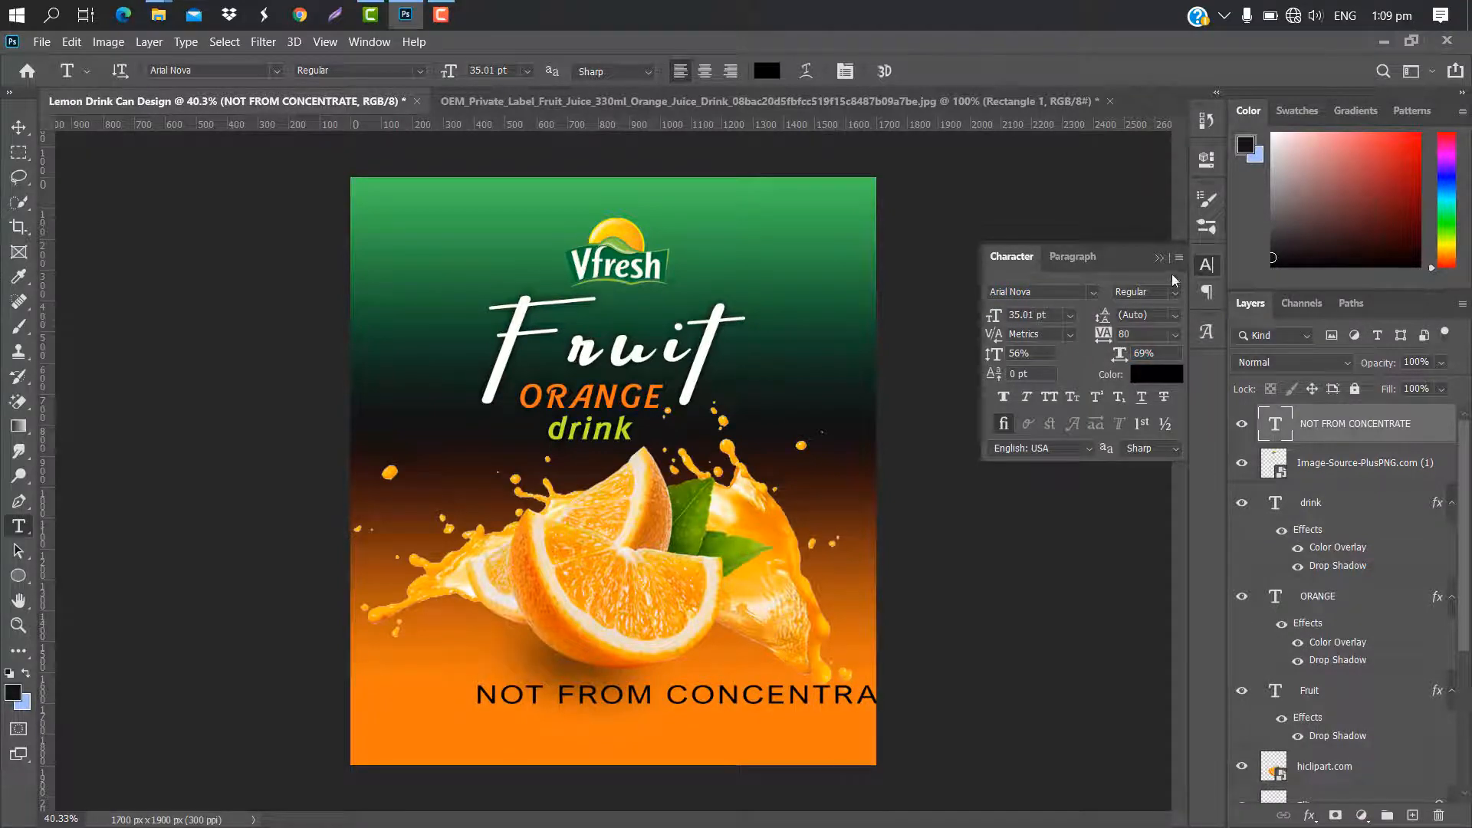
Scale the "NOT FROM CONCENTRATE" text to about 62% and center it below the orange slices, roughly as wide as the "Fruit" title.
key("ctrl+t")
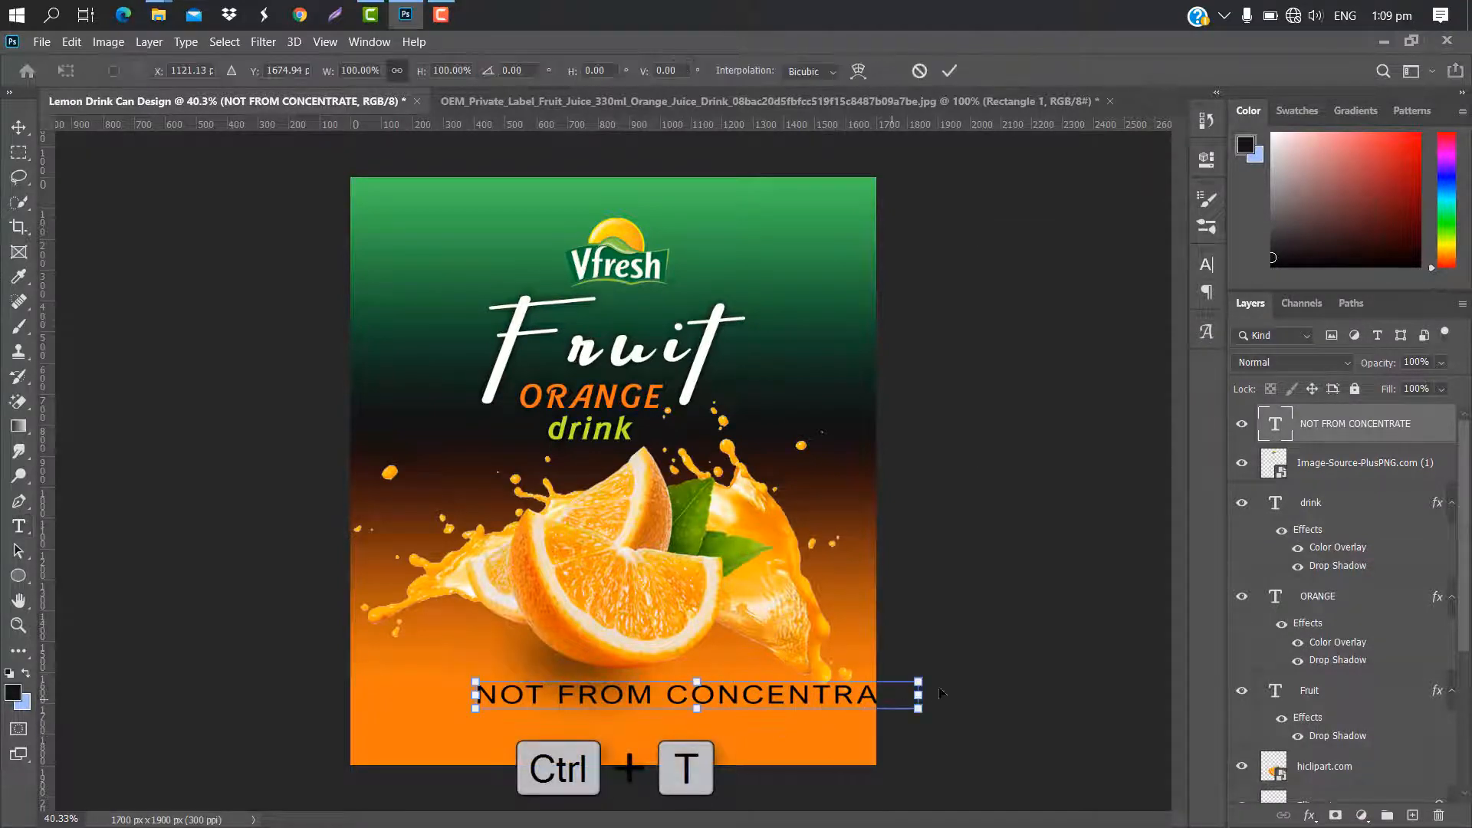
left_click_drag(918, 694, 751, 707)
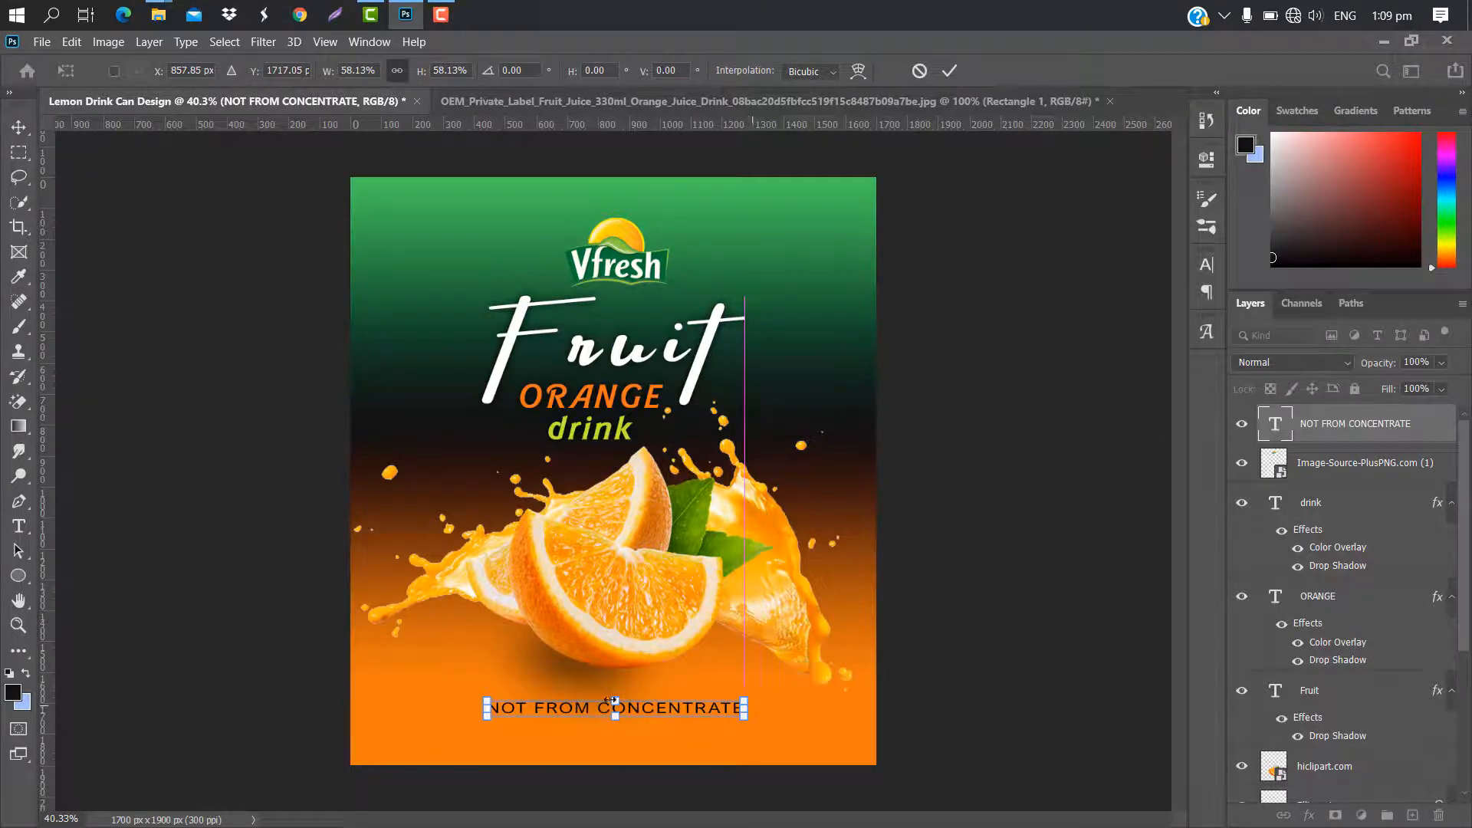
left_click_drag(493, 713, 477, 714)
left_click_drag(638, 714, 649, 705)
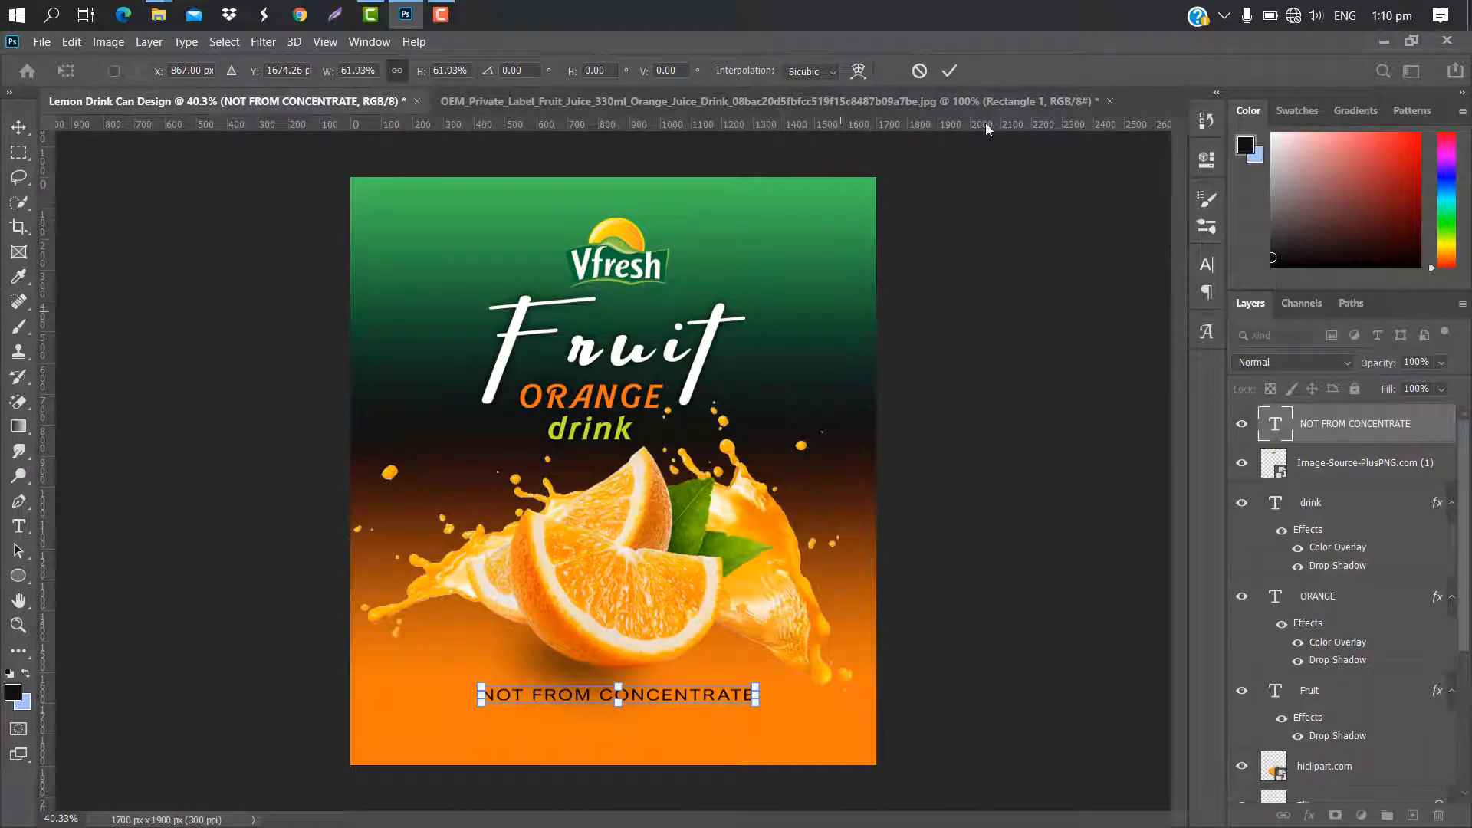
key("t")
left_click(950, 71)
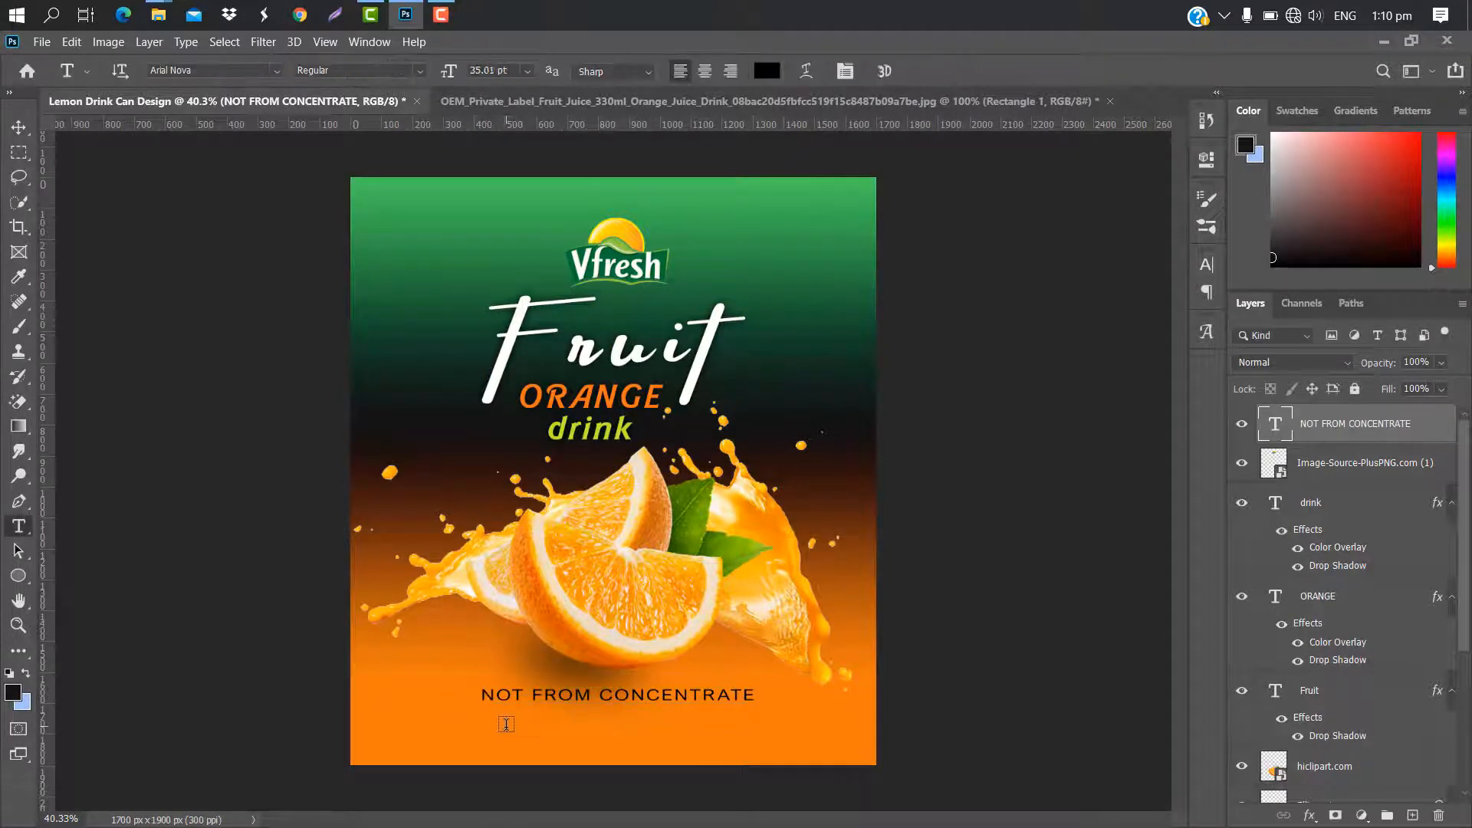
Add the text "ENRICH VITAMIN C" just below "NOT FROM CONCENTRATE" and open its character settings.
left_click(506, 722)
type("ENRICH VITAMIN C")
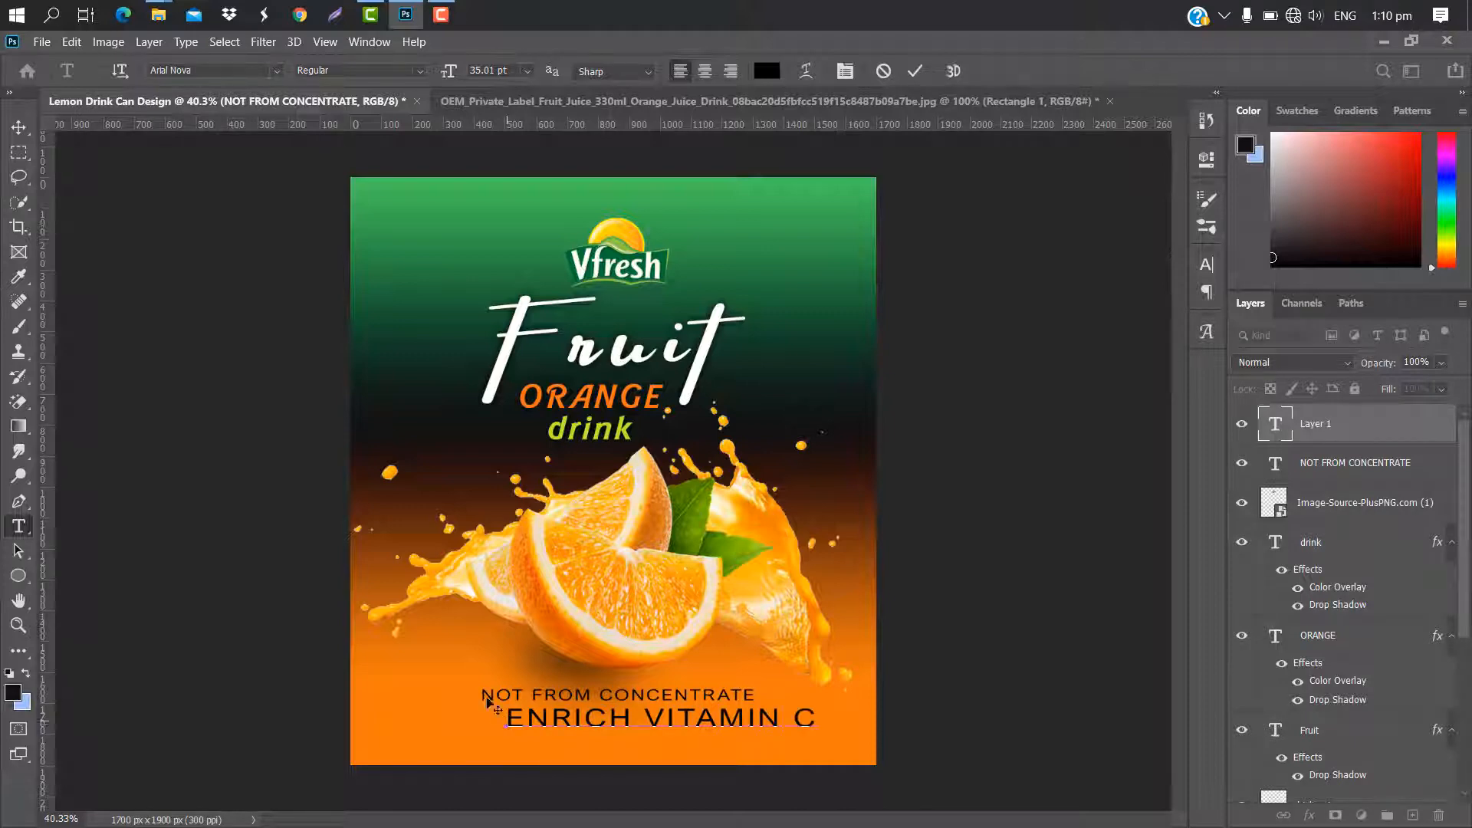
left_click(915, 71)
left_click(1206, 265)
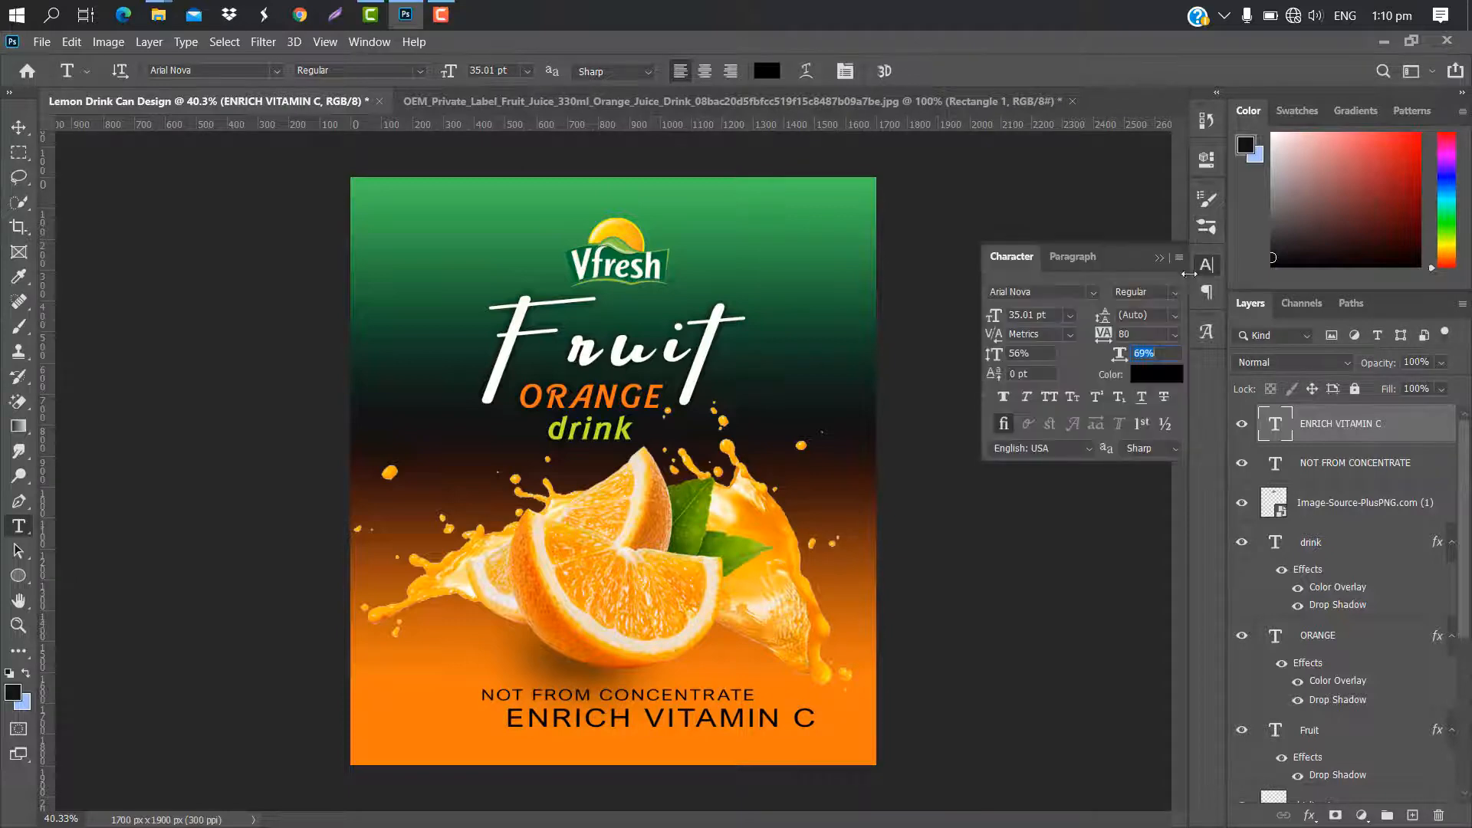
Set the "ENRICH VITAMIN C" text to Bold with 49% vertical and 55% horizontal scale, and tighten its tracking slightly.
left_click(1174, 292)
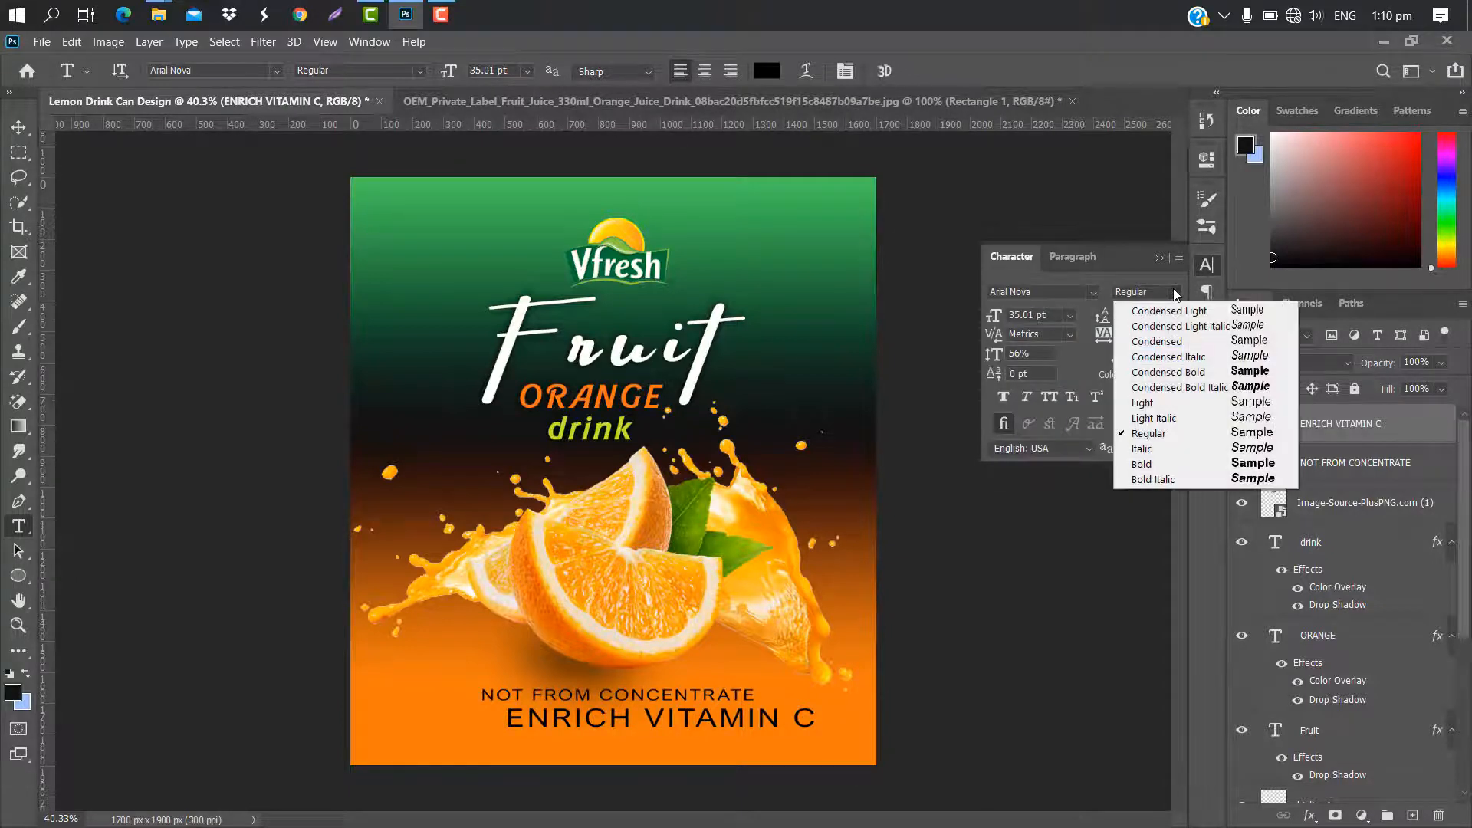
left_click(1166, 464)
left_click_drag(1120, 355, 1110, 354)
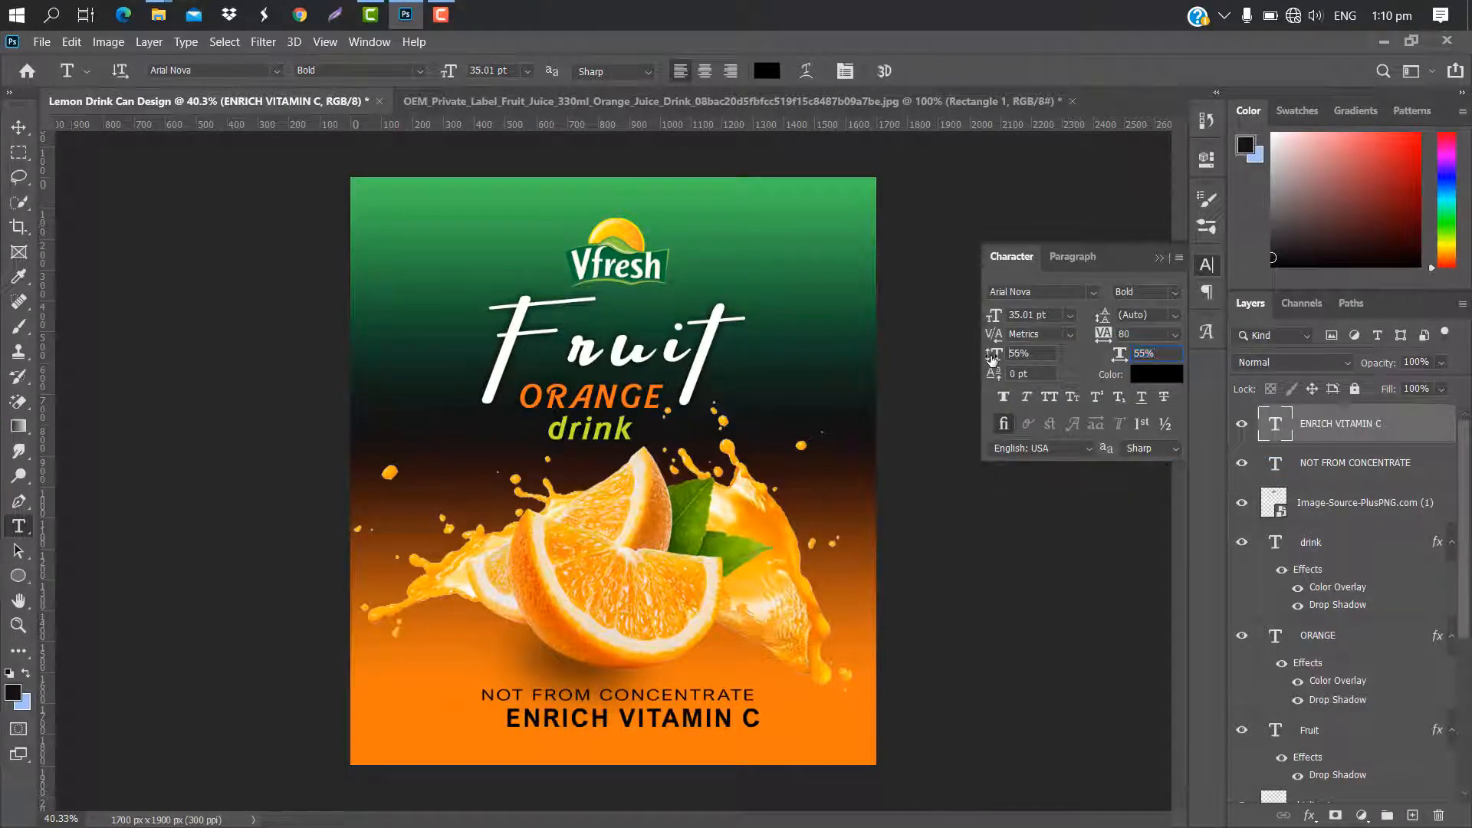
left_click_drag(995, 355, 988, 355)
left_click(1120, 353)
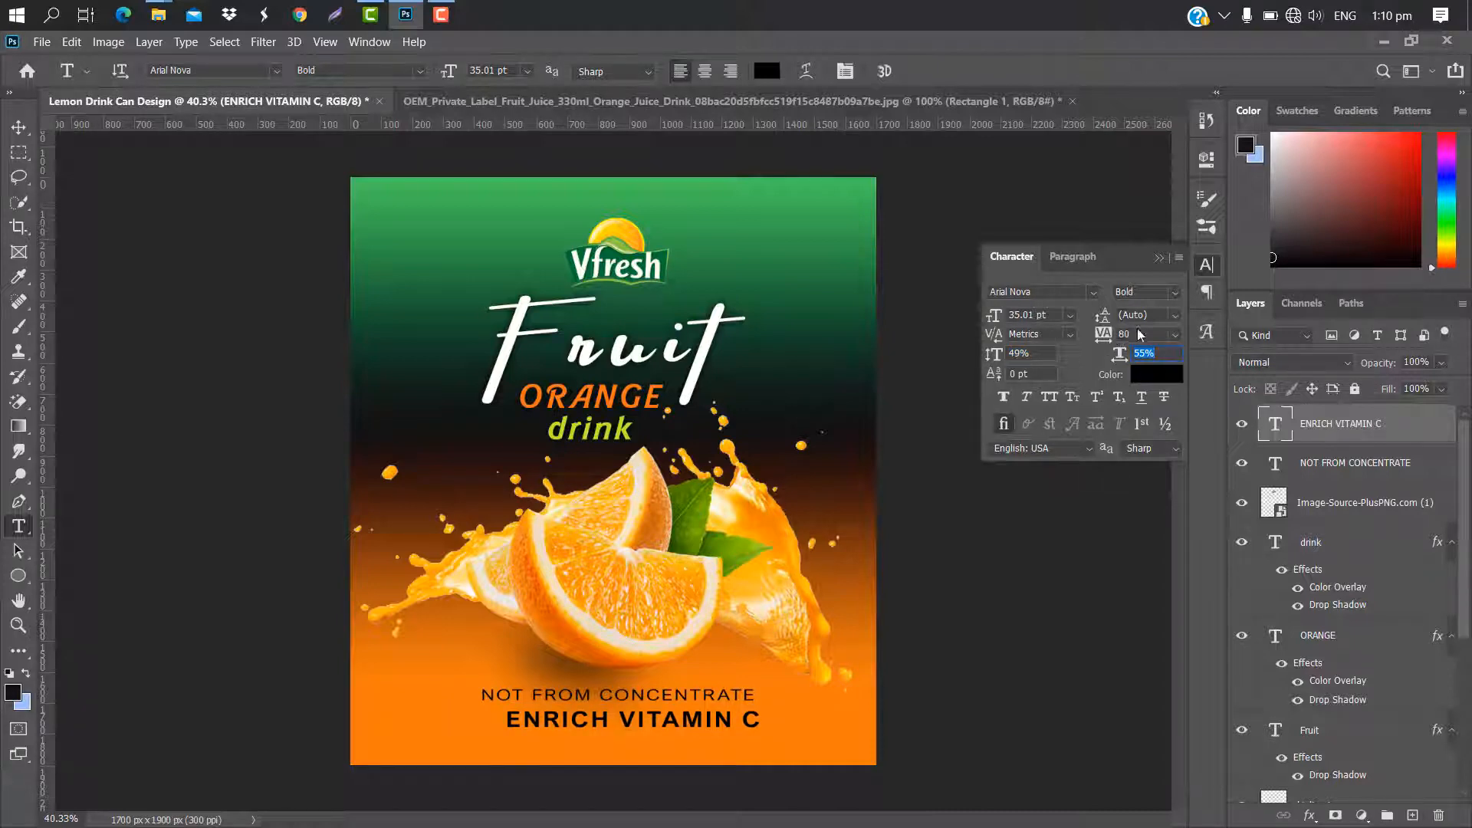
left_click(1119, 334)
left_click(1159, 259)
Scale the "ENRICH VITAMIN C" text down to about 31 pt so it sits roughly centered below "NOT FROM CONCENTRATE".
key("ctrl+t")
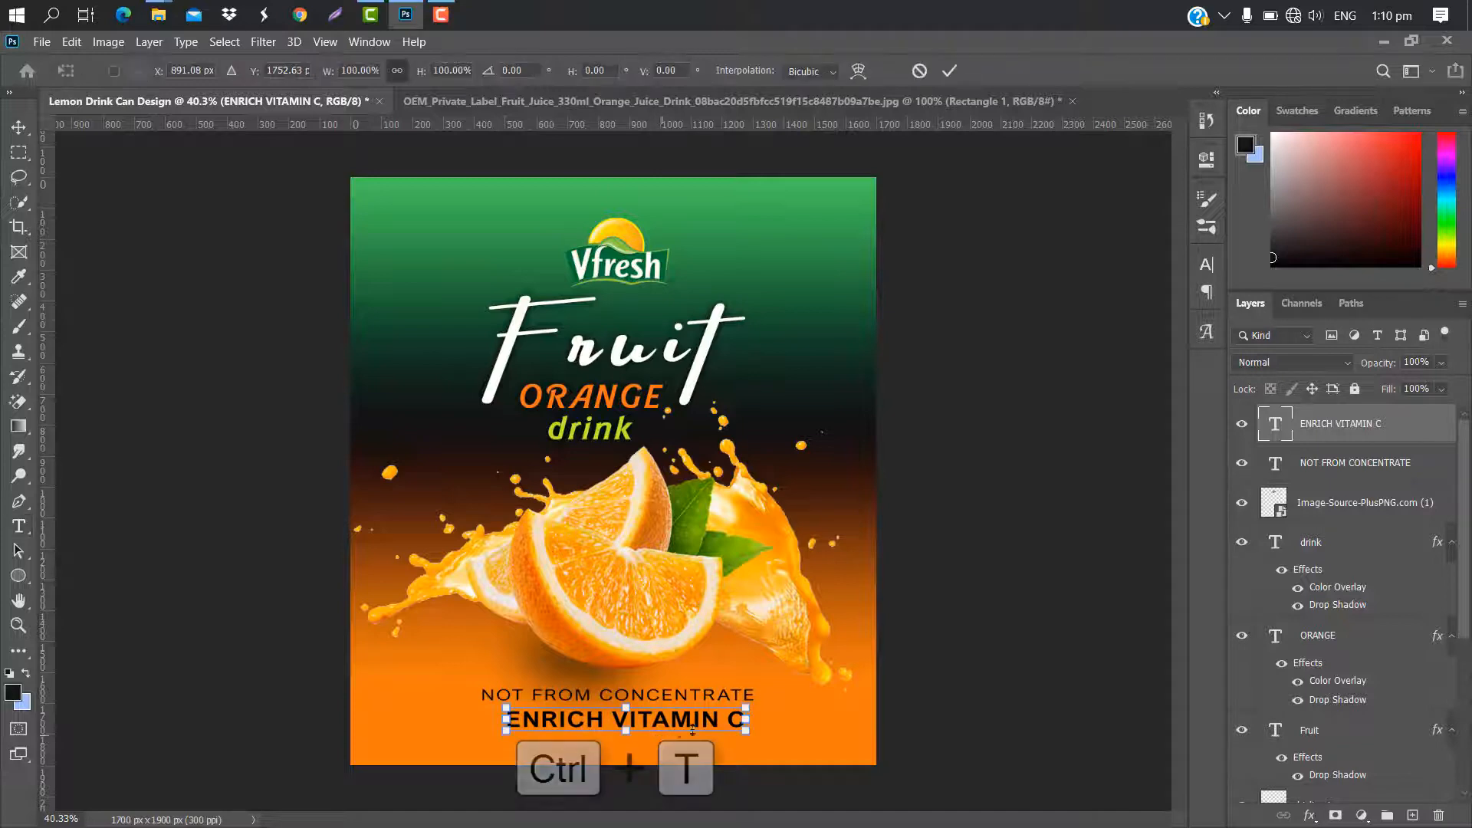
left_click_drag(740, 721, 667, 720)
left_click(941, 73)
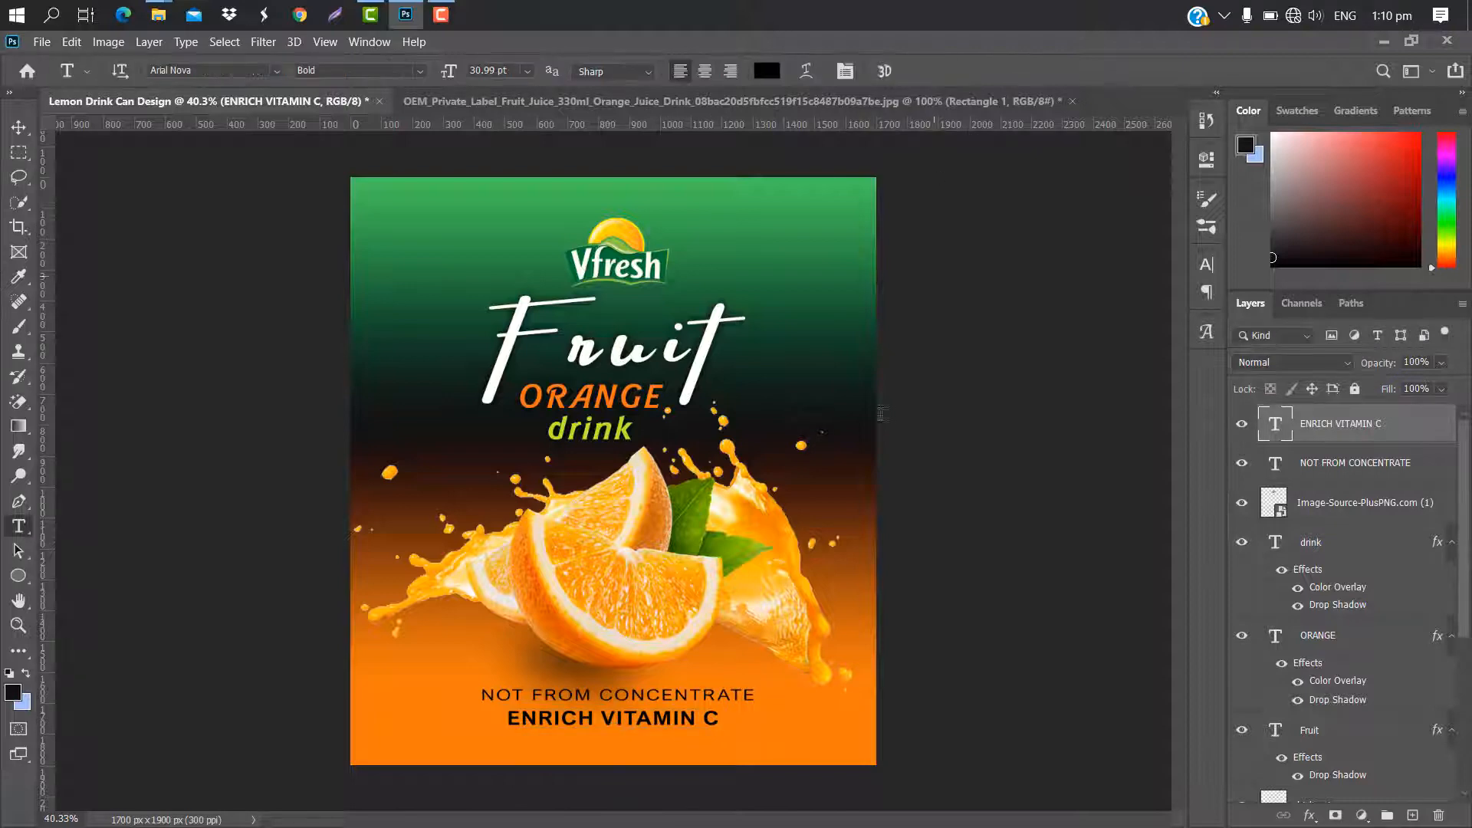
Move the "ENRICH VITAMIN C" and "NOT FROM CONCENTRATE" texts together slightly upward.
left_click(1415, 468, "ctrl")
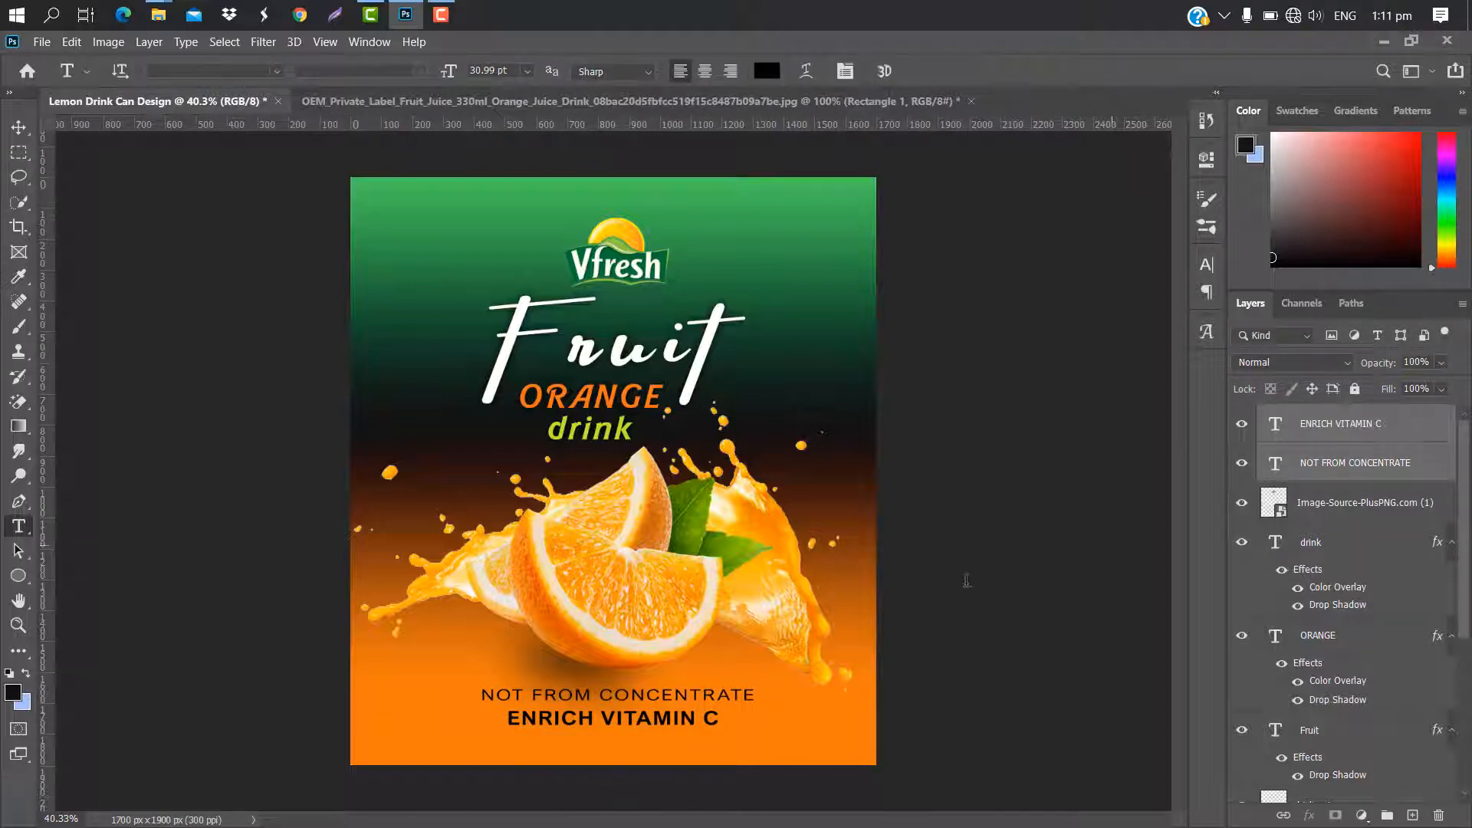
key("ctrl+t")
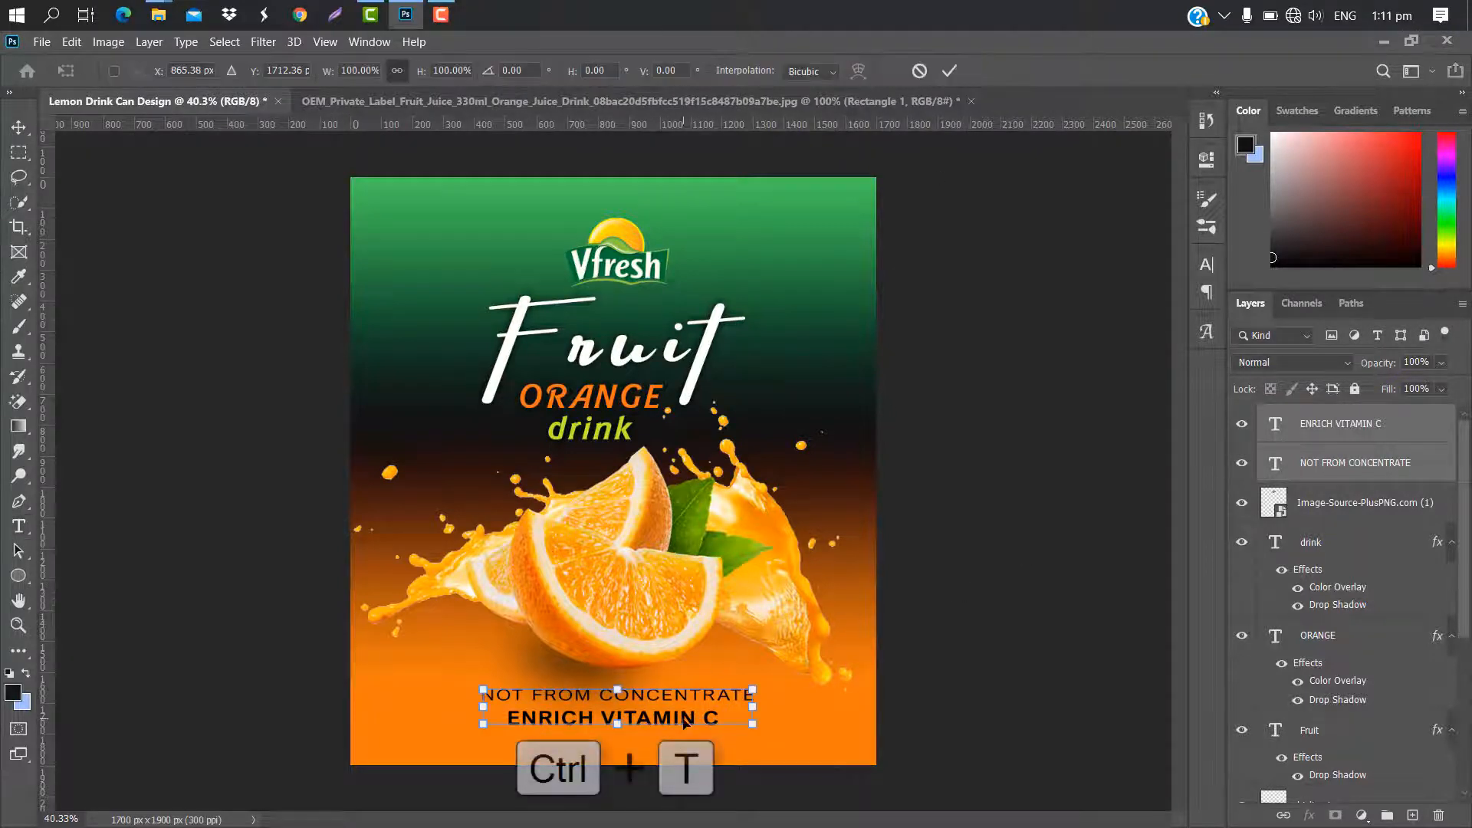
left_click_drag(682, 720, 688, 708)
left_click(951, 71)
Add the text "330" just below "ENRICH VITAMIN C" on the label.
key("t")
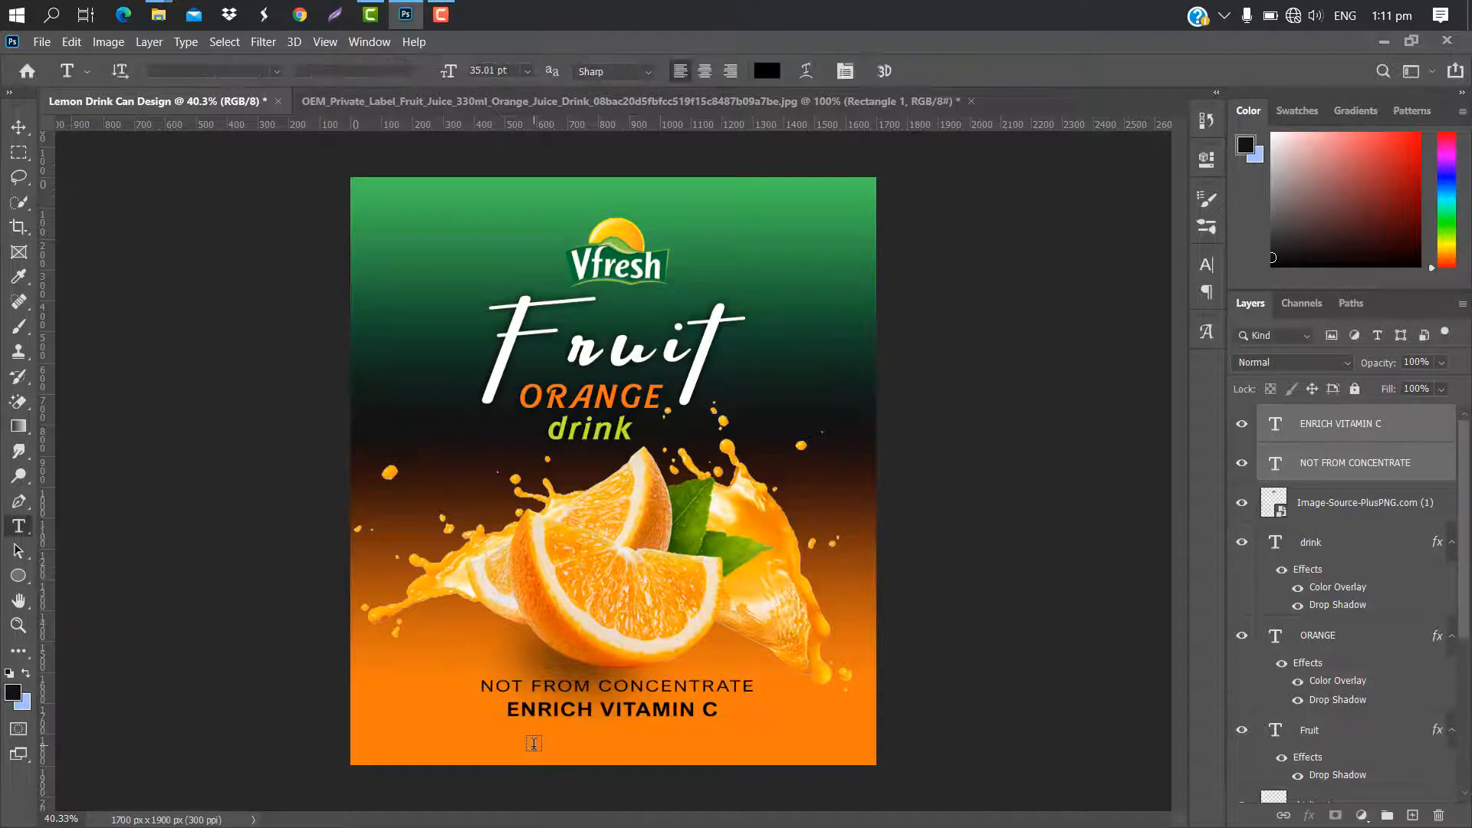
left_click(533, 743)
key("Delete")
type("330")
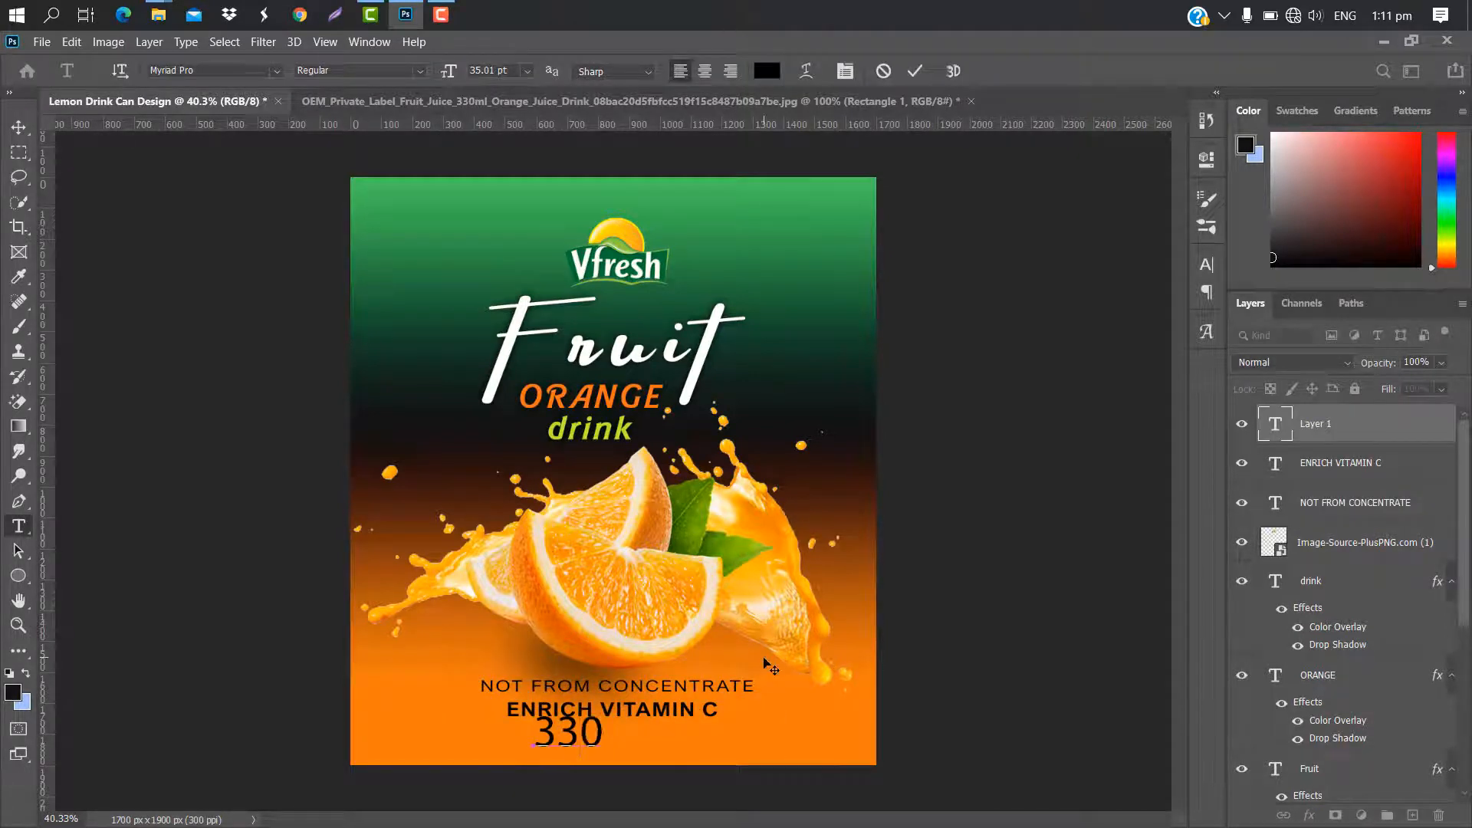
left_click(915, 71)
Scale the "330" text to less than half its size and place it below the middle of "ENRICH VITAMIN C".
scroll(497, 735, "up", 3)
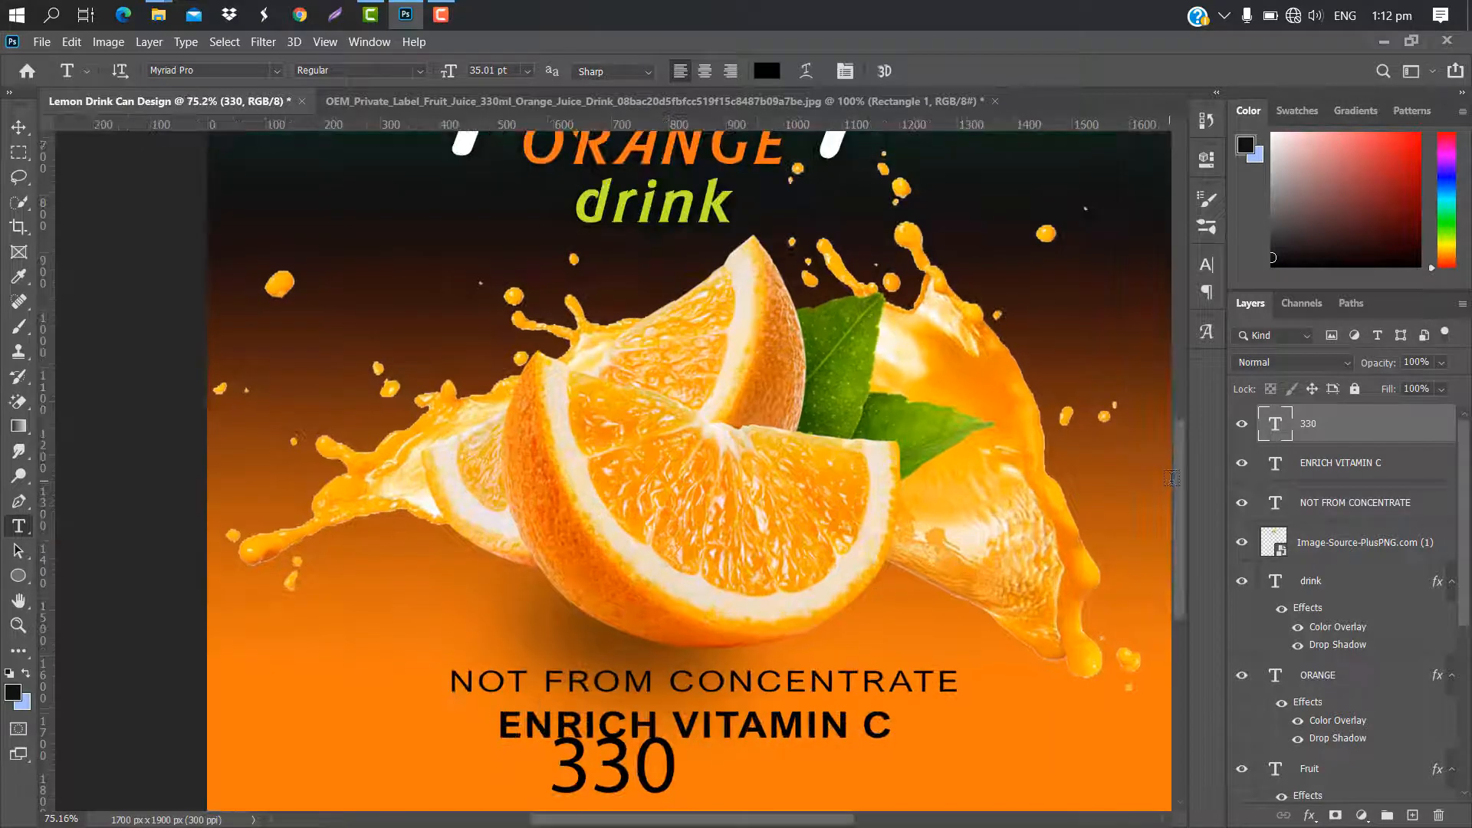
scroll(1179, 485, "down", 3)
key("ctrl+t")
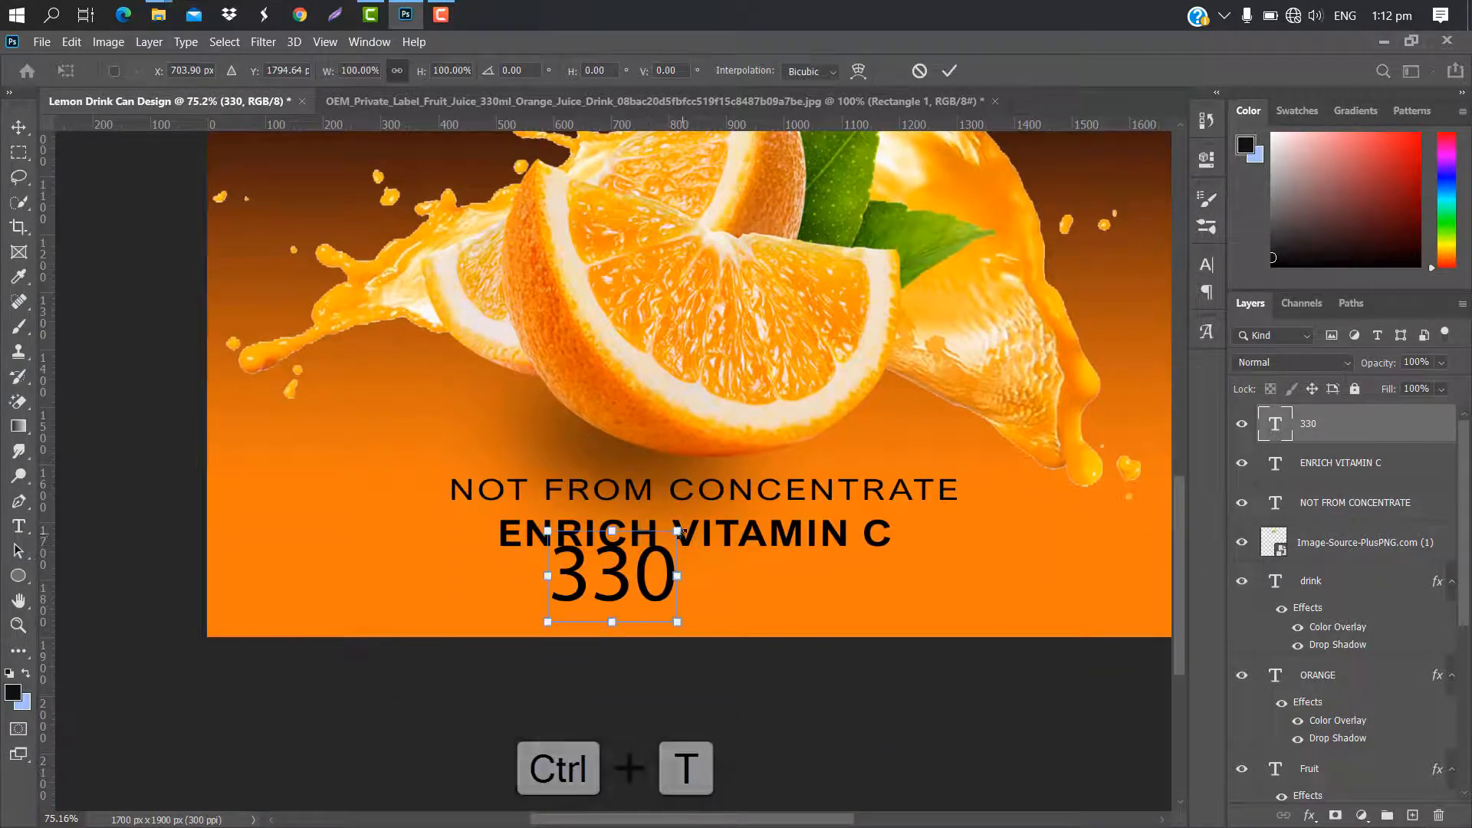
left_click_drag(673, 534, 667, 599)
left_click(949, 70)
Add the text "ml", scale it to about 40% and place it directly after "330" on the same baseline.
key("t")
left_click(706, 601)
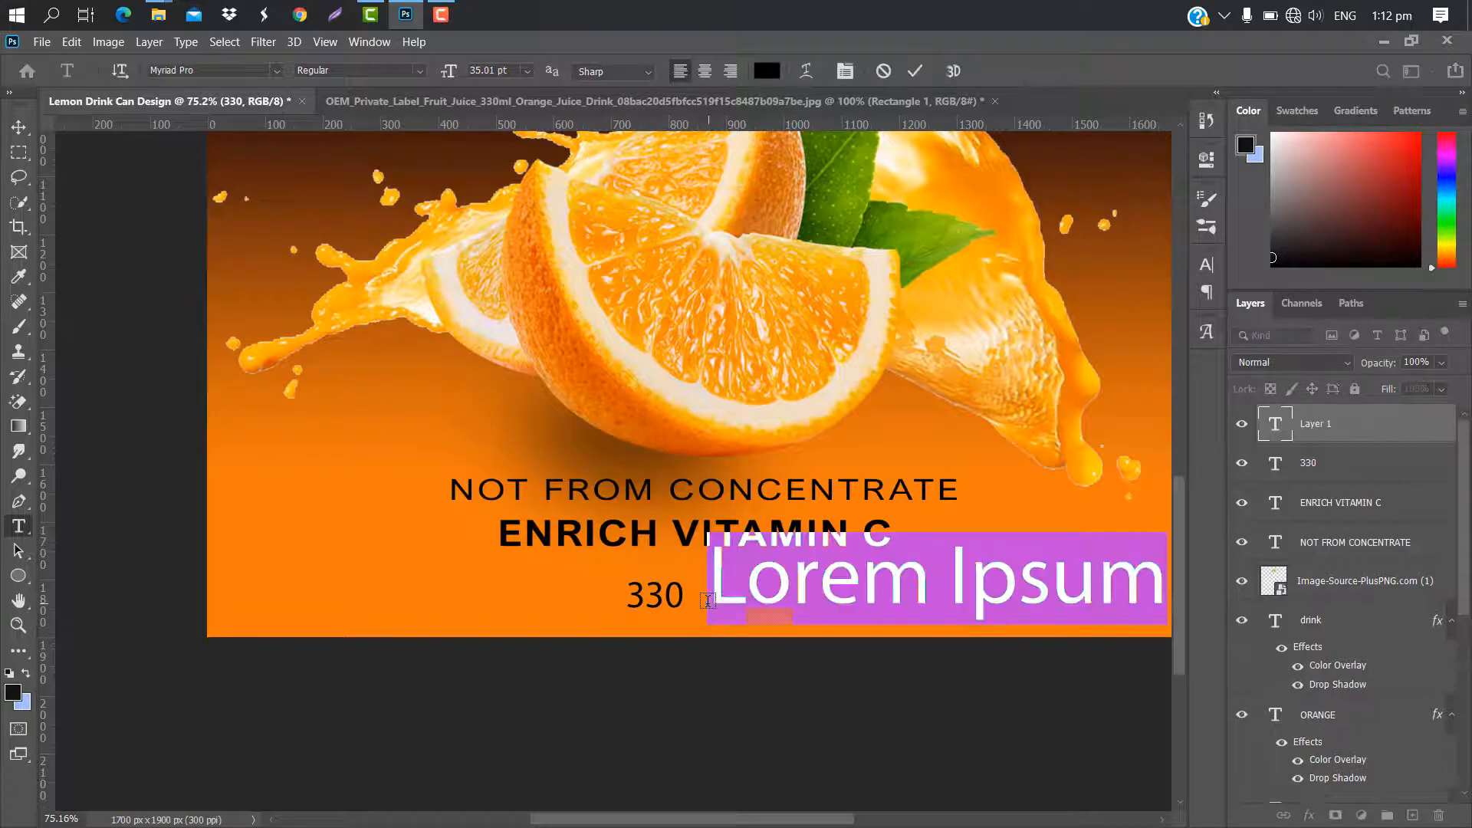
key("BackSpace")
type("ml")
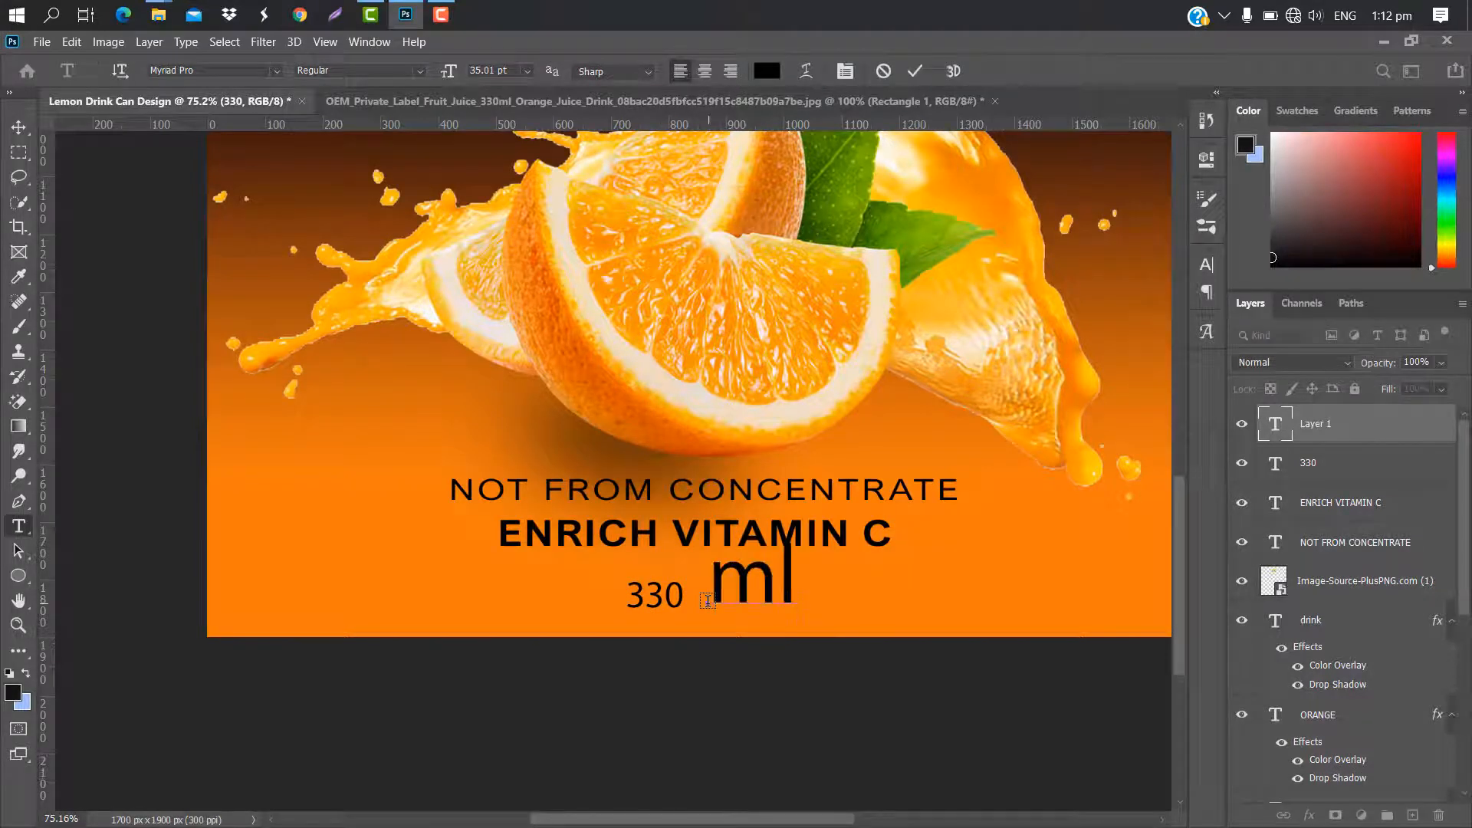
left_click(916, 70)
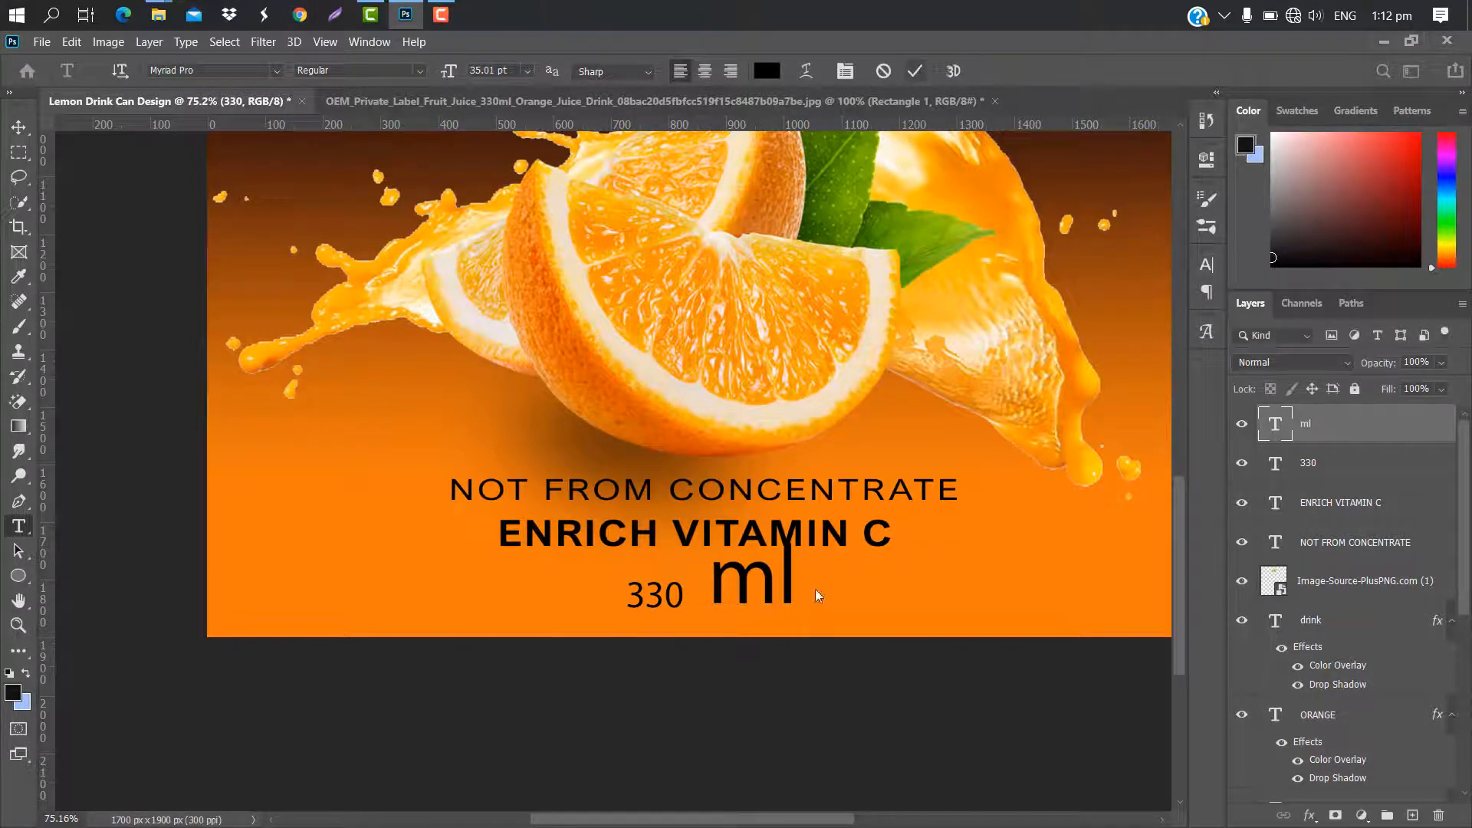
key("ctrl+t")
left_click_drag(799, 539, 721, 602)
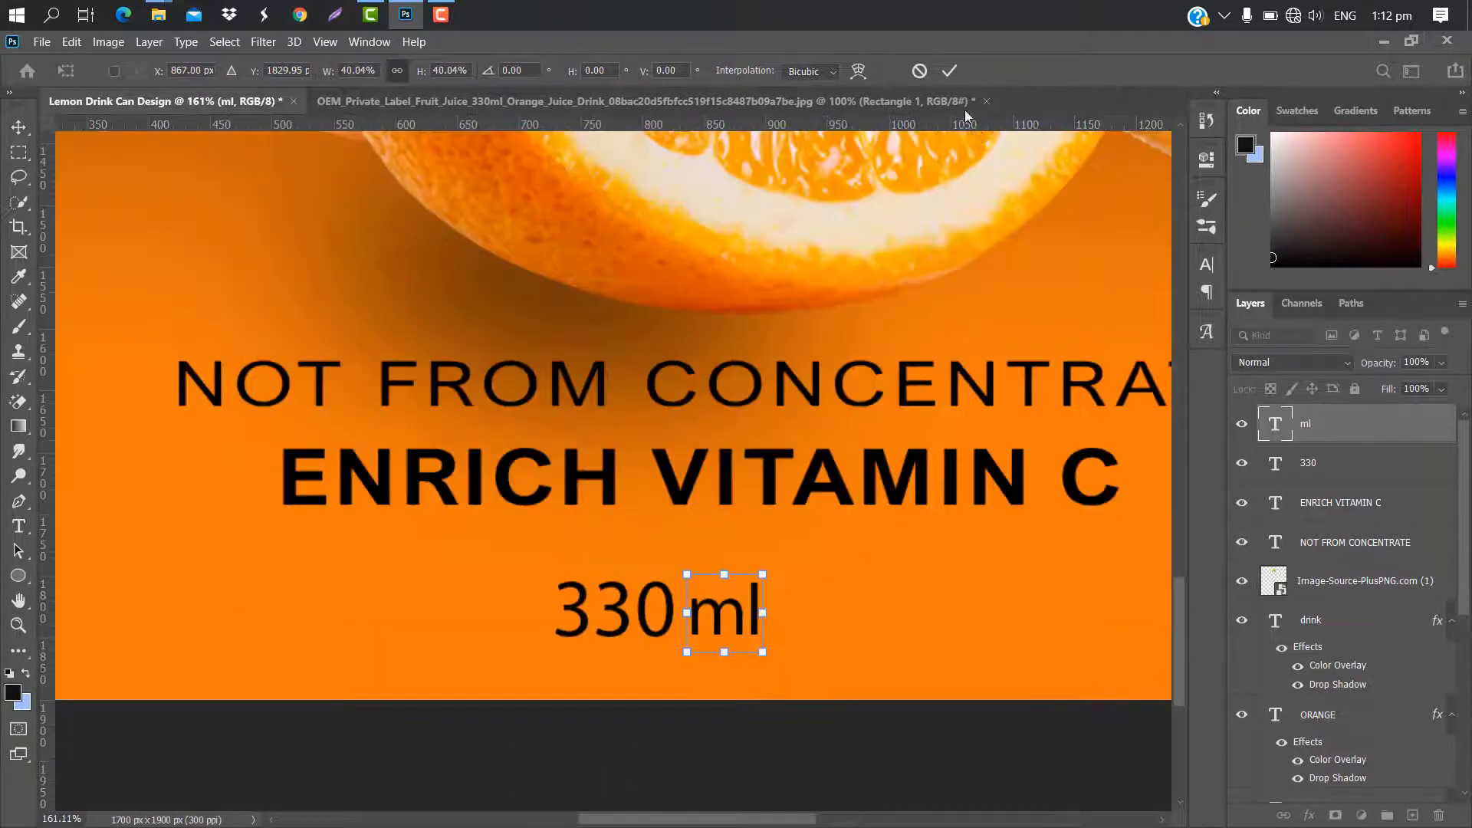
left_click(950, 71)
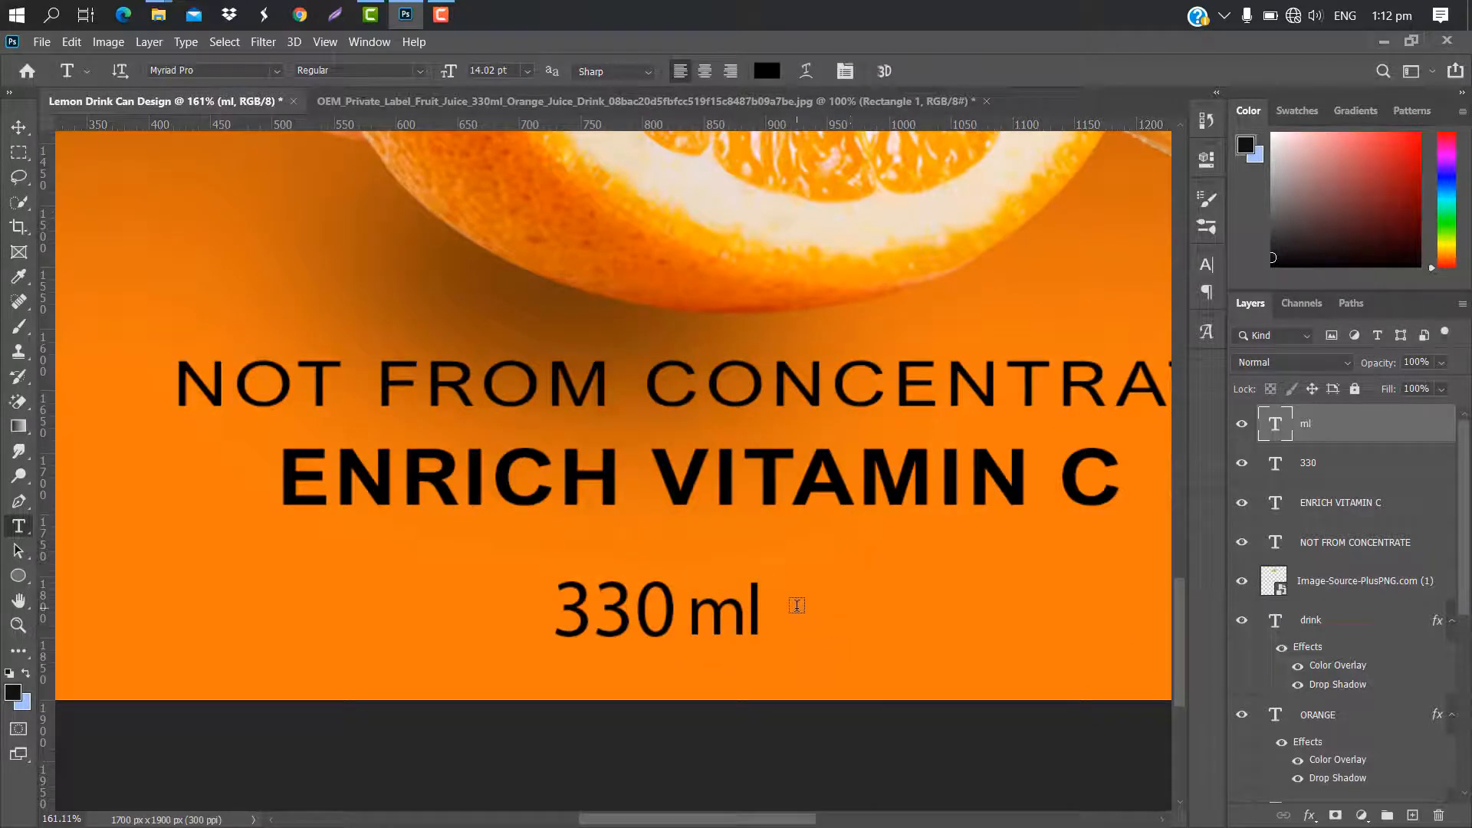
Add the letter "e", scale it to about 79% and place it directly after "ml".
left_click(806, 600)
key("BackSpace")
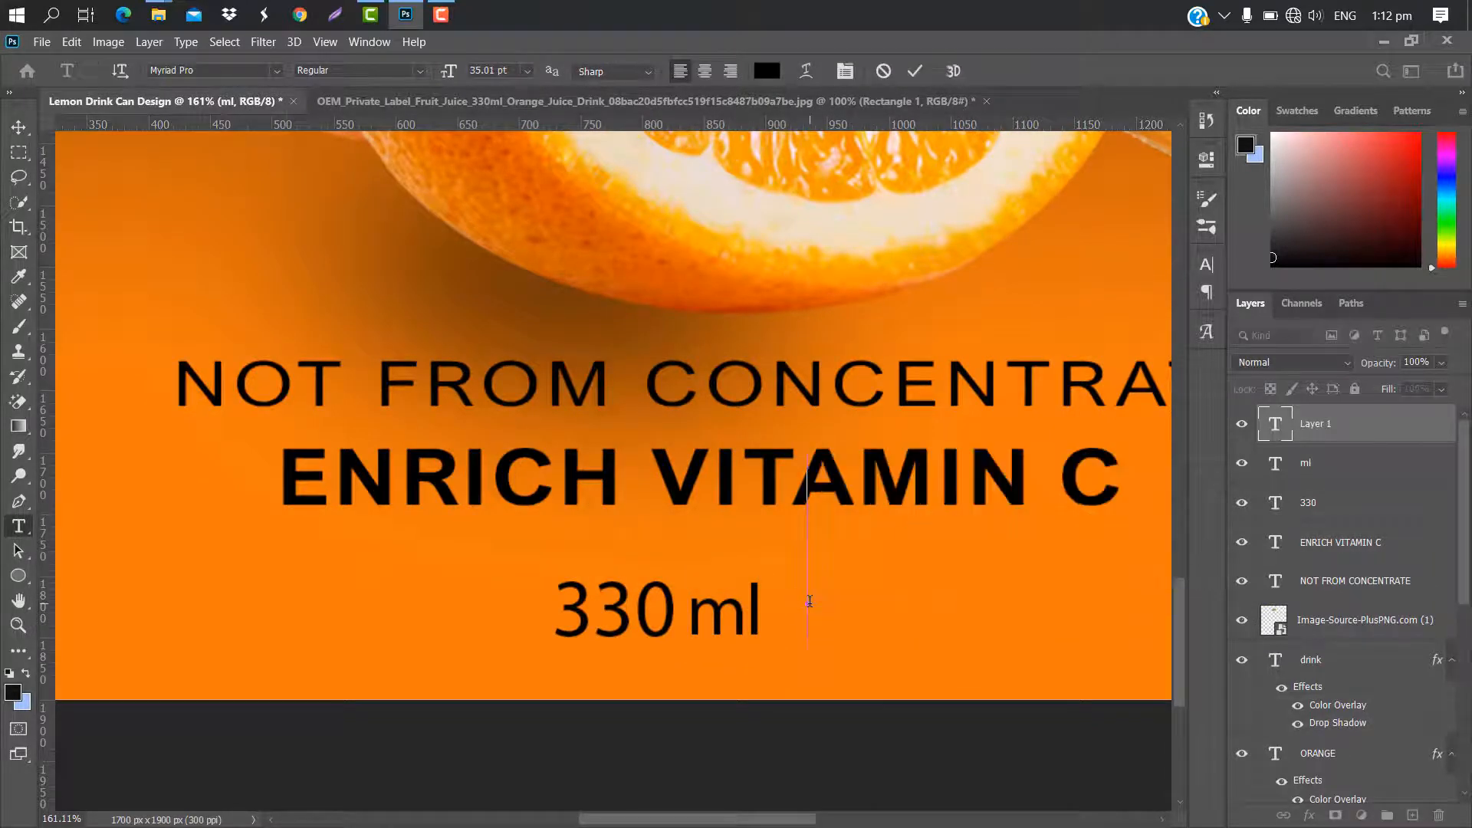
type("e")
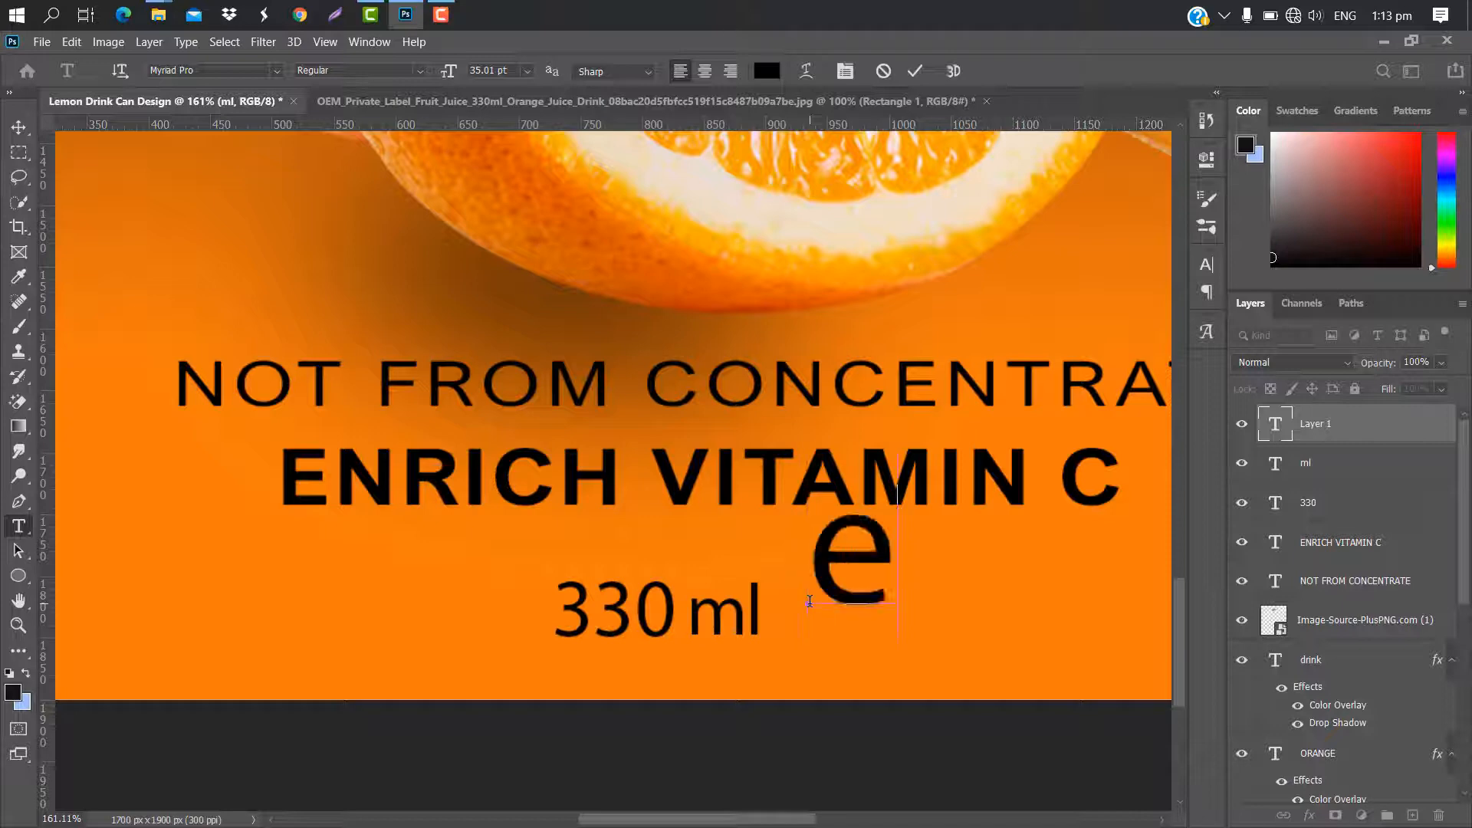
left_click(915, 71)
key("ctrl+t")
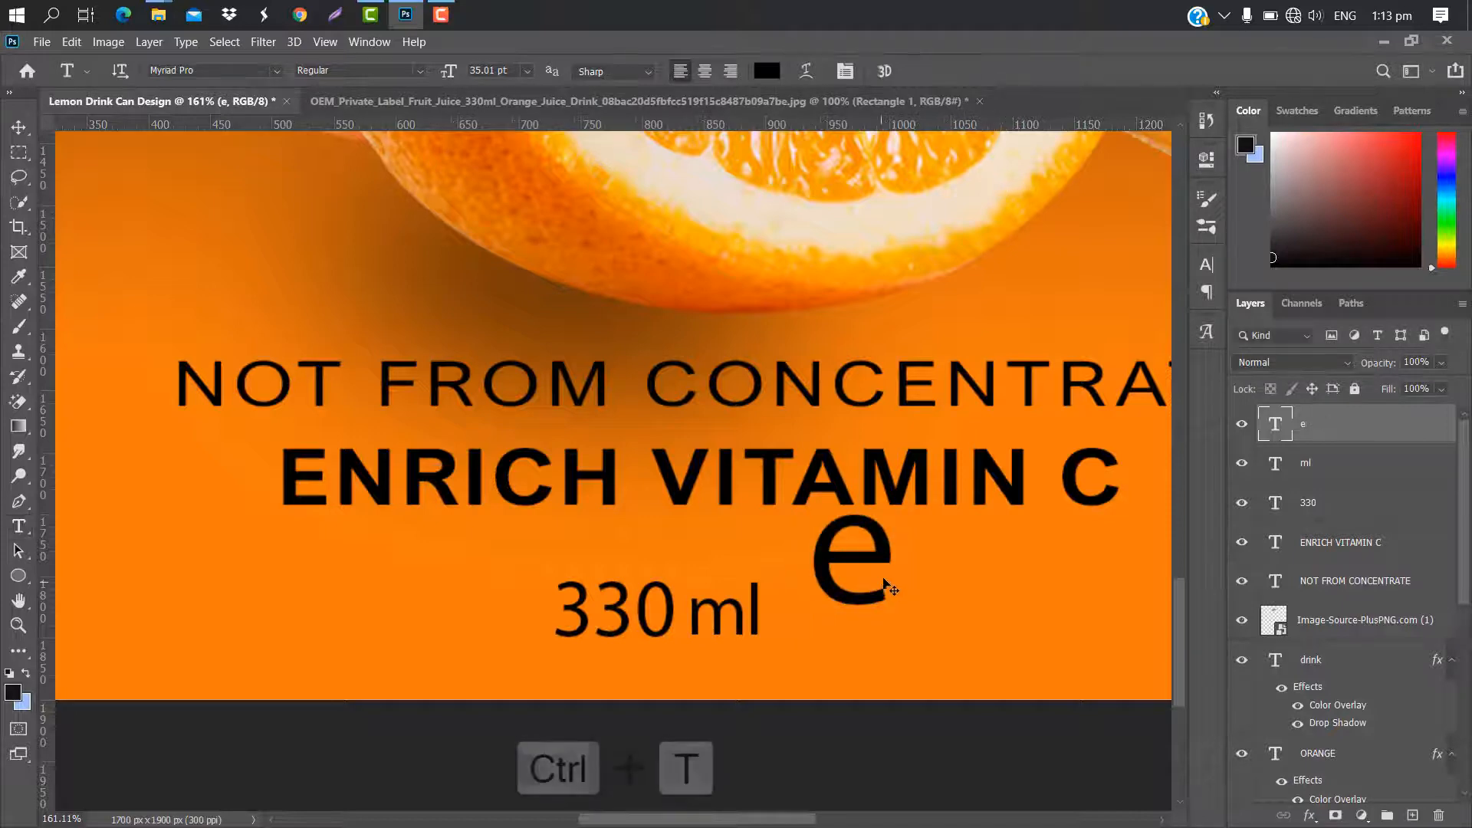
left_click_drag(896, 453, 872, 506)
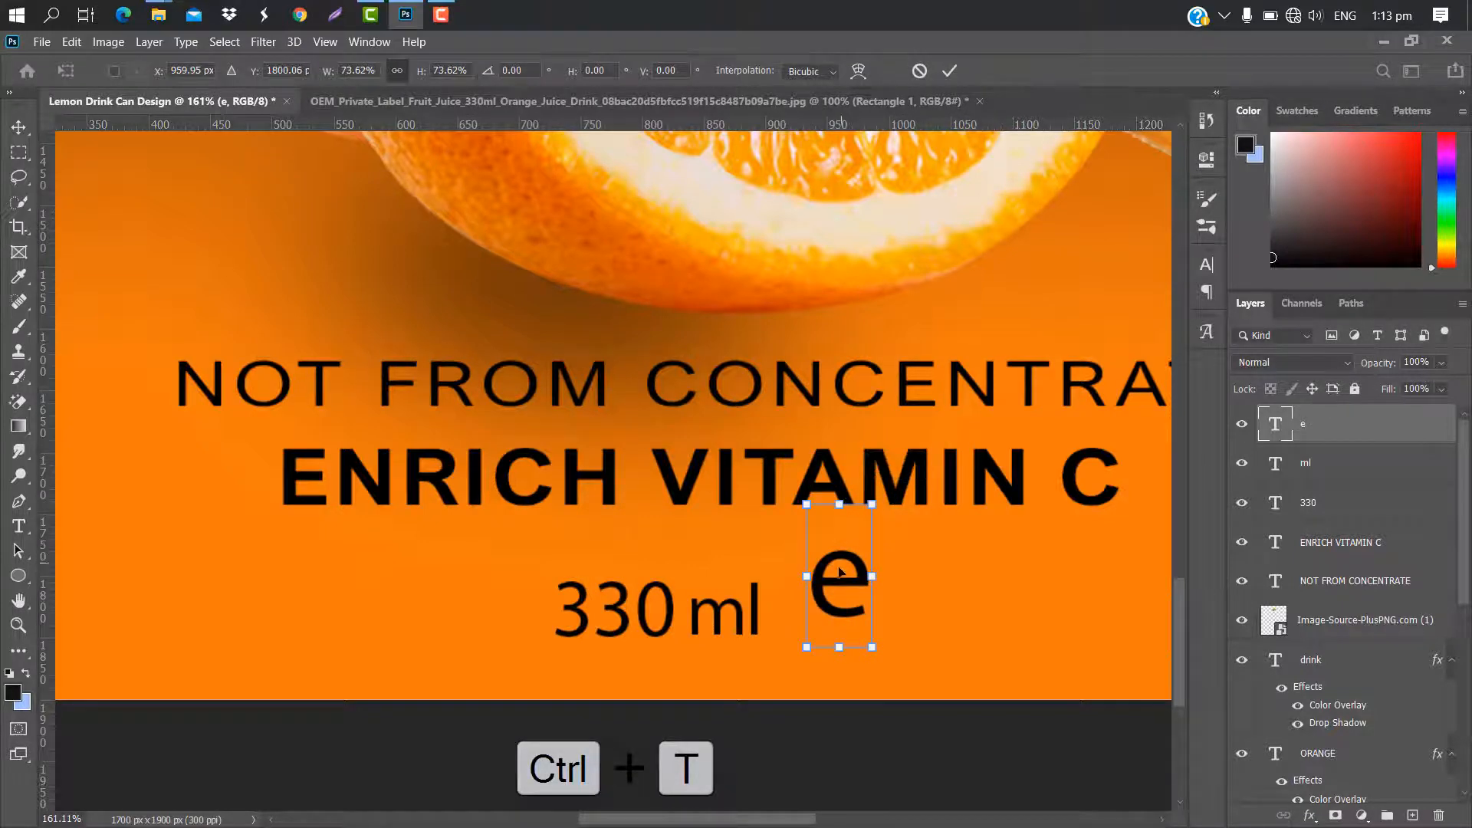
left_click_drag(818, 605, 787, 627)
left_click_drag(808, 529, 807, 520)
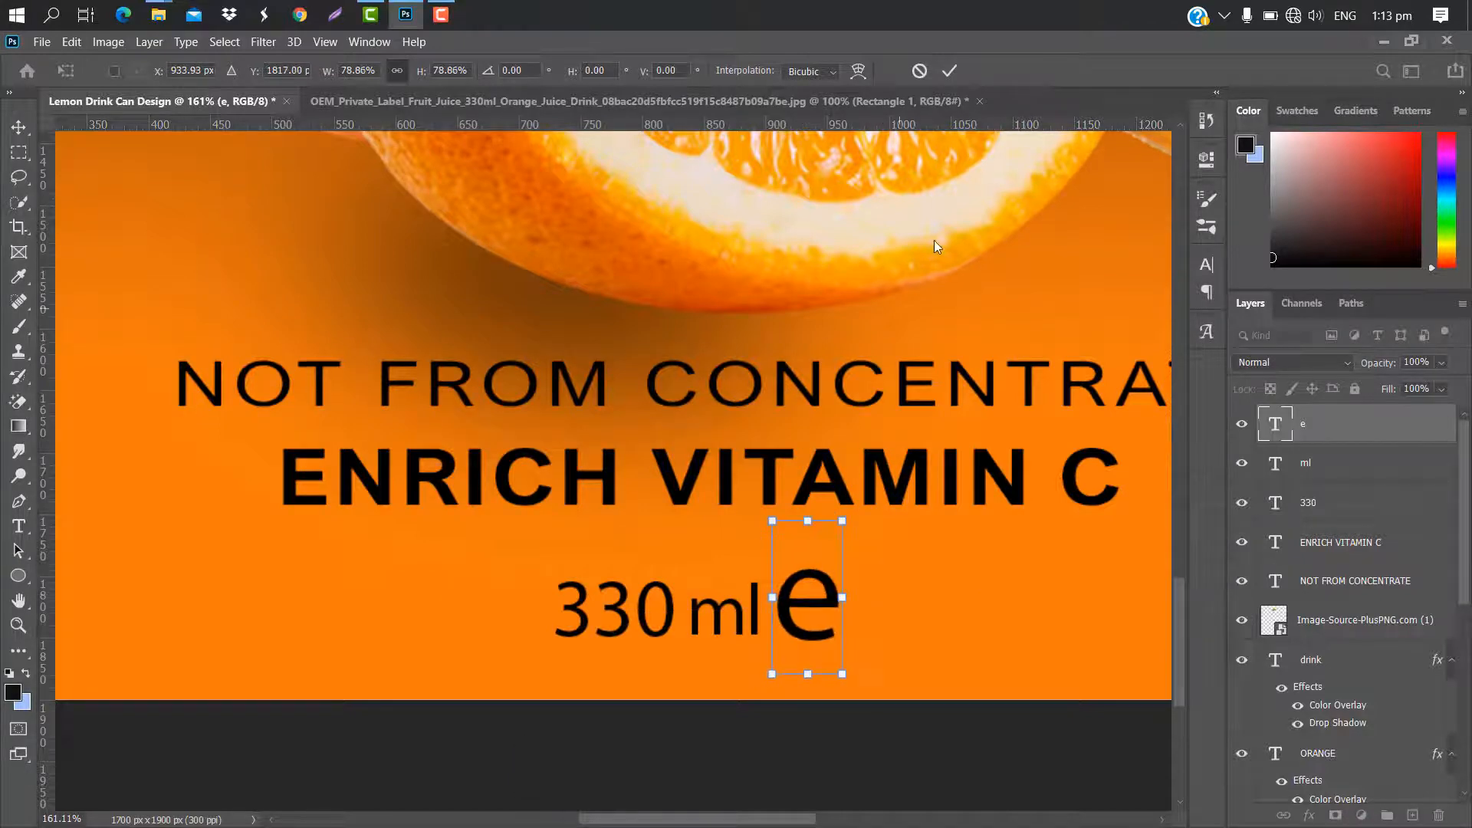
left_click(944, 77)
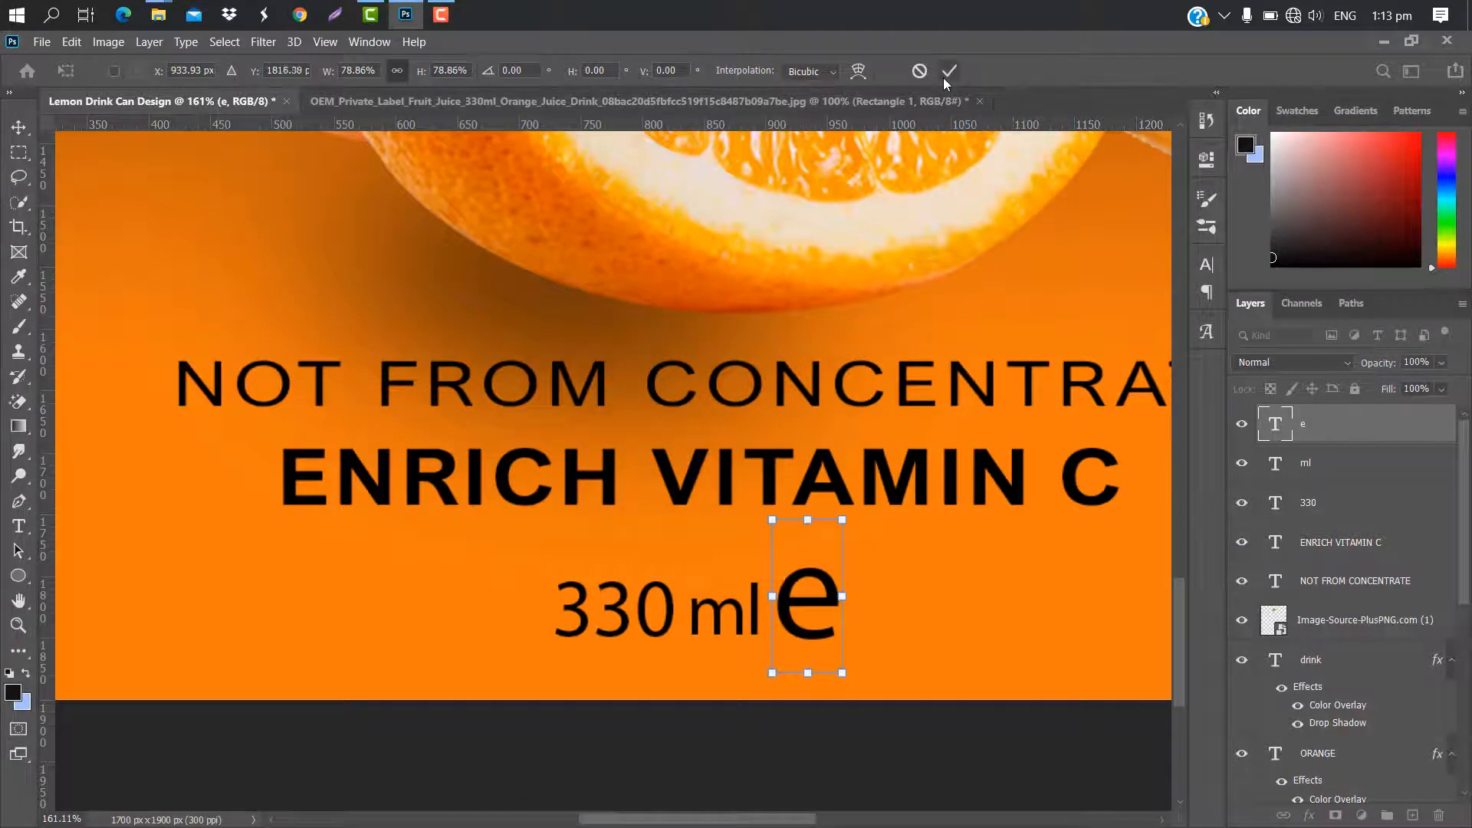
Change the font of the "e" text to Adobe Caslon Pro.
left_click(1208, 265)
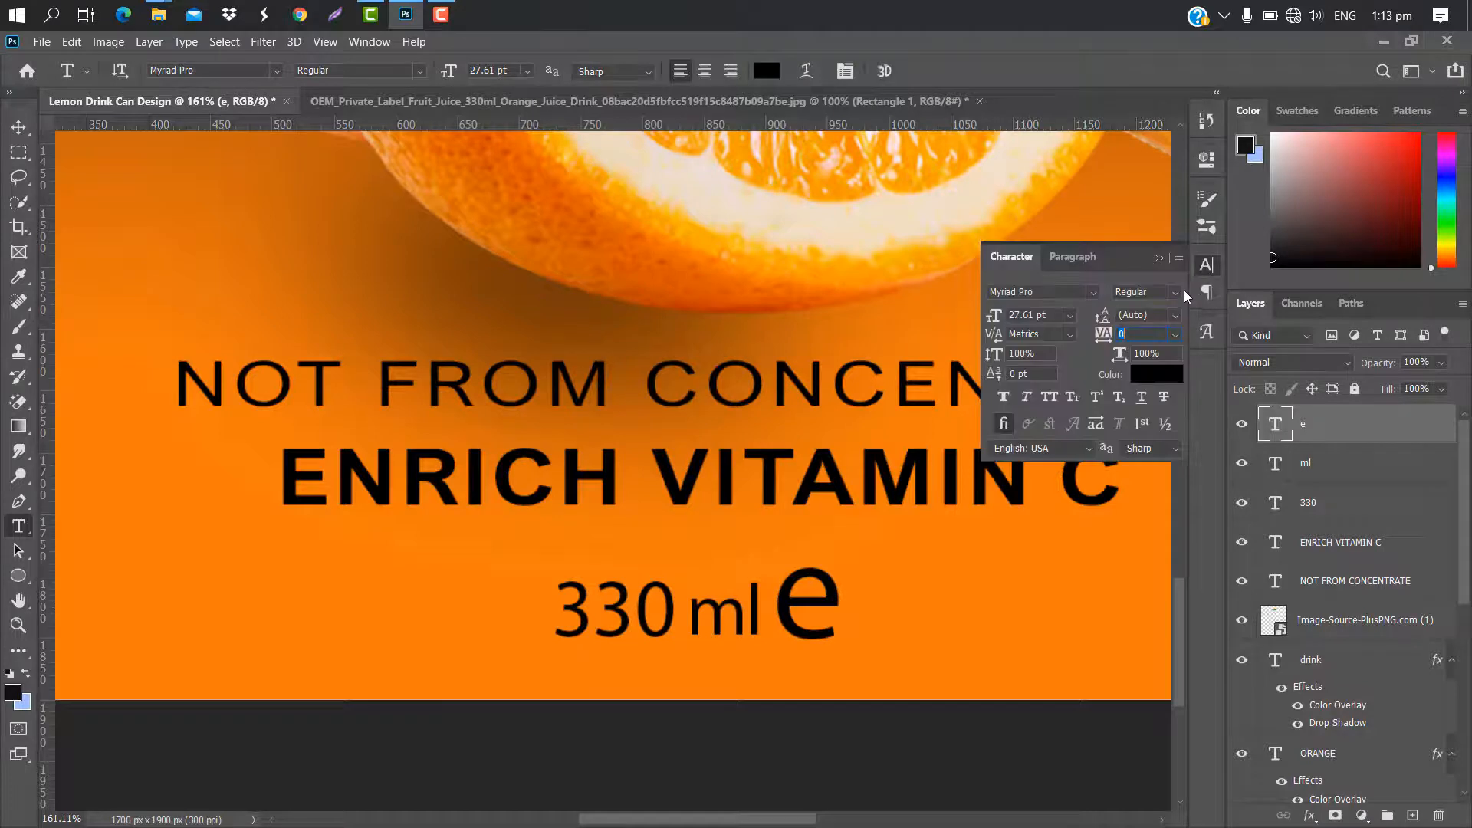
left_click(1093, 293)
left_click(1050, 661)
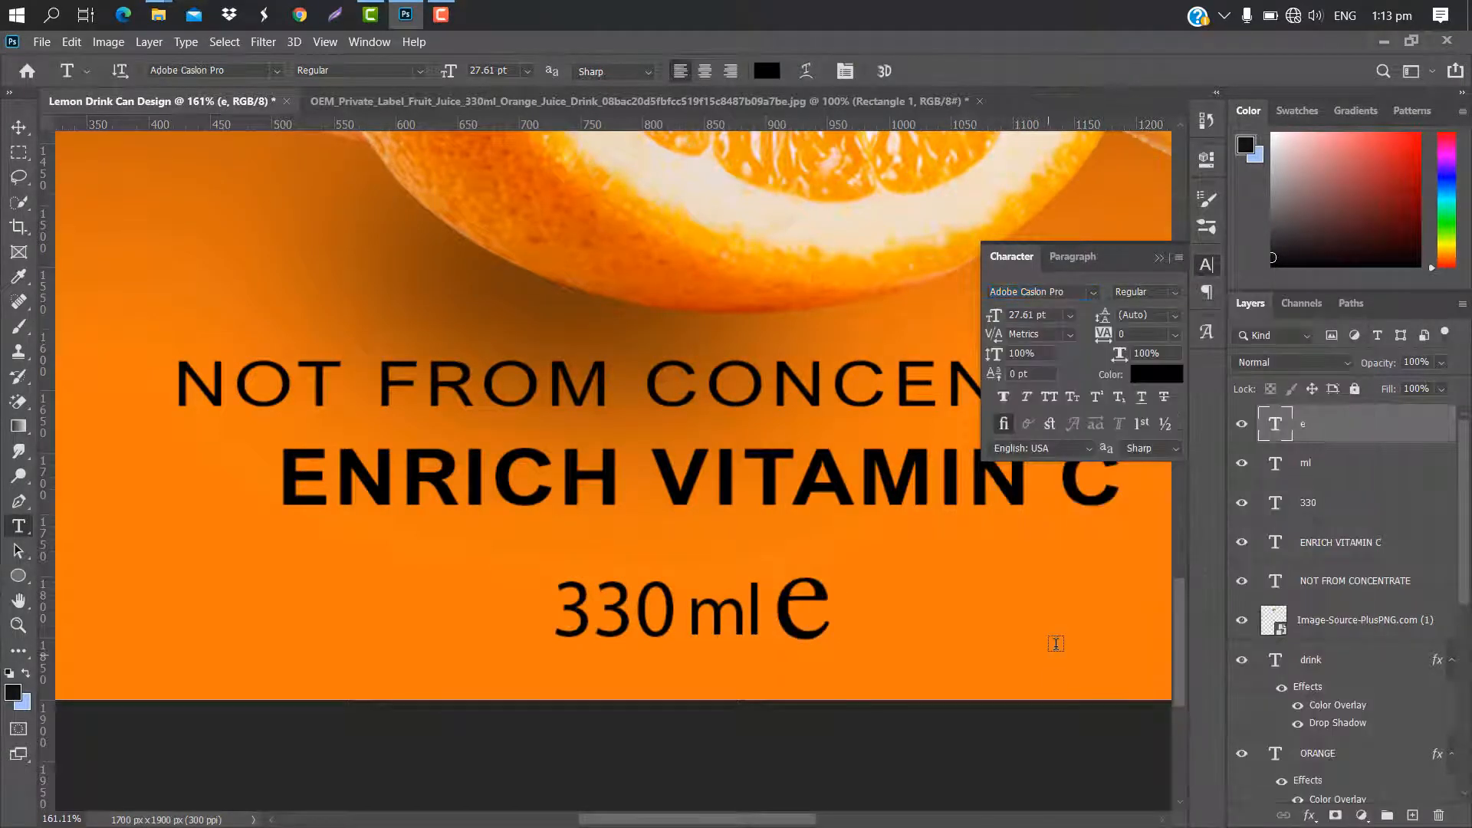
left_click(1160, 258)
scroll(1160, 261, "down", 4)
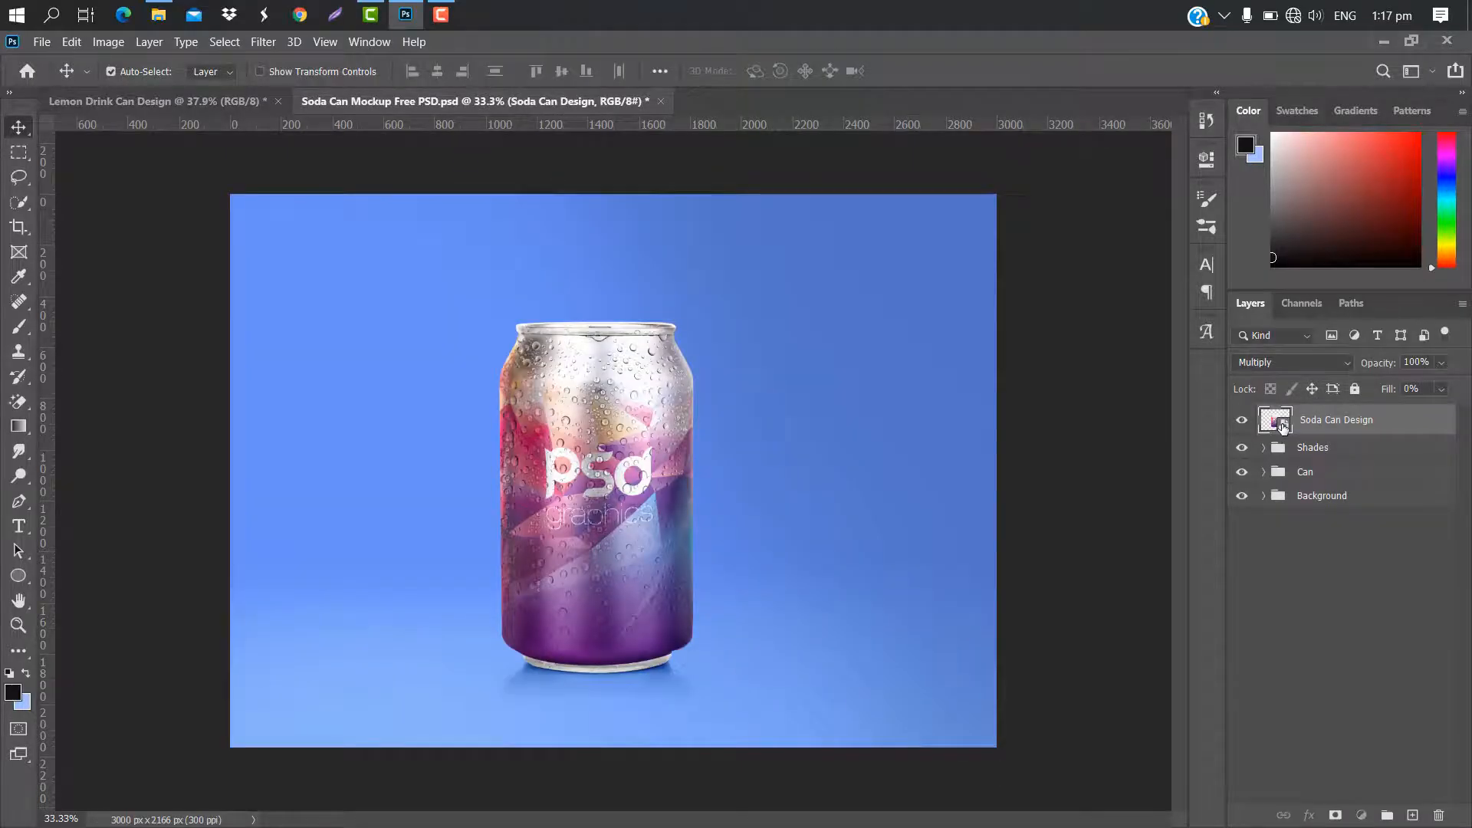
Open the mockup's Soda Can Design smart object and stamp all visible layers of Lemon Drink Can Design into a new layer.
double_click(1284, 427)
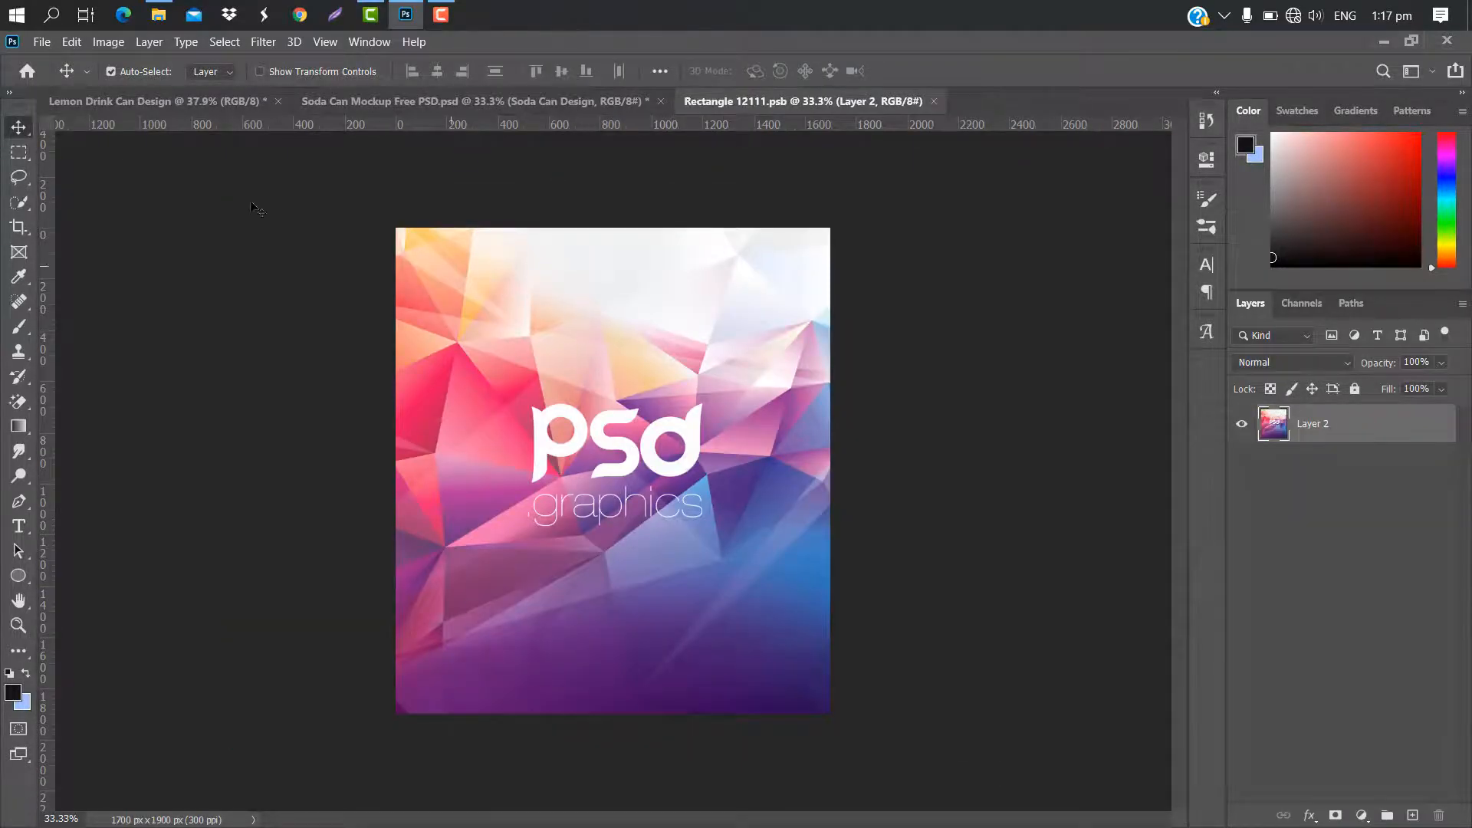
left_click(115, 101)
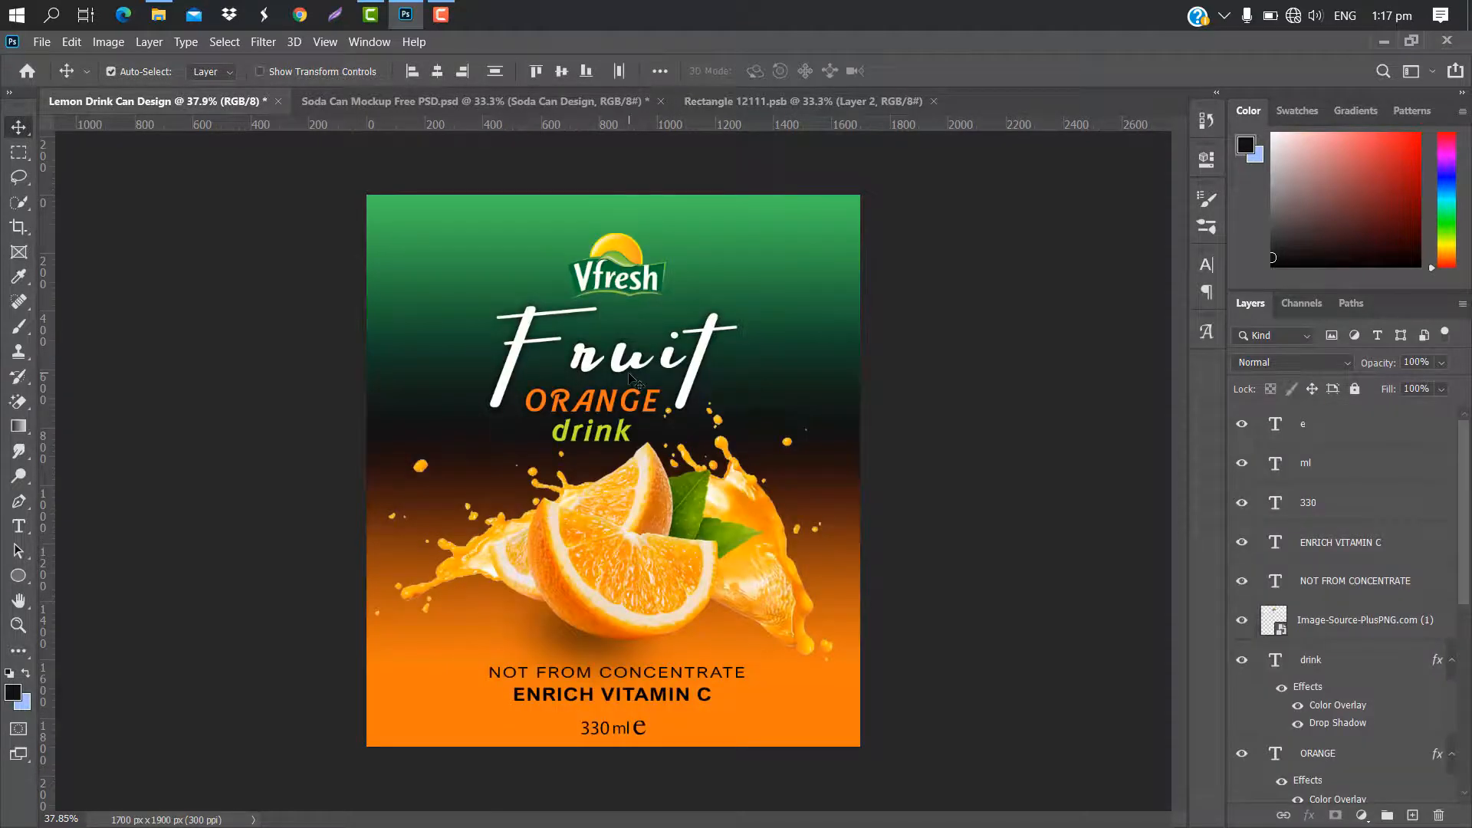
key("ctrl+alt+shift+e")
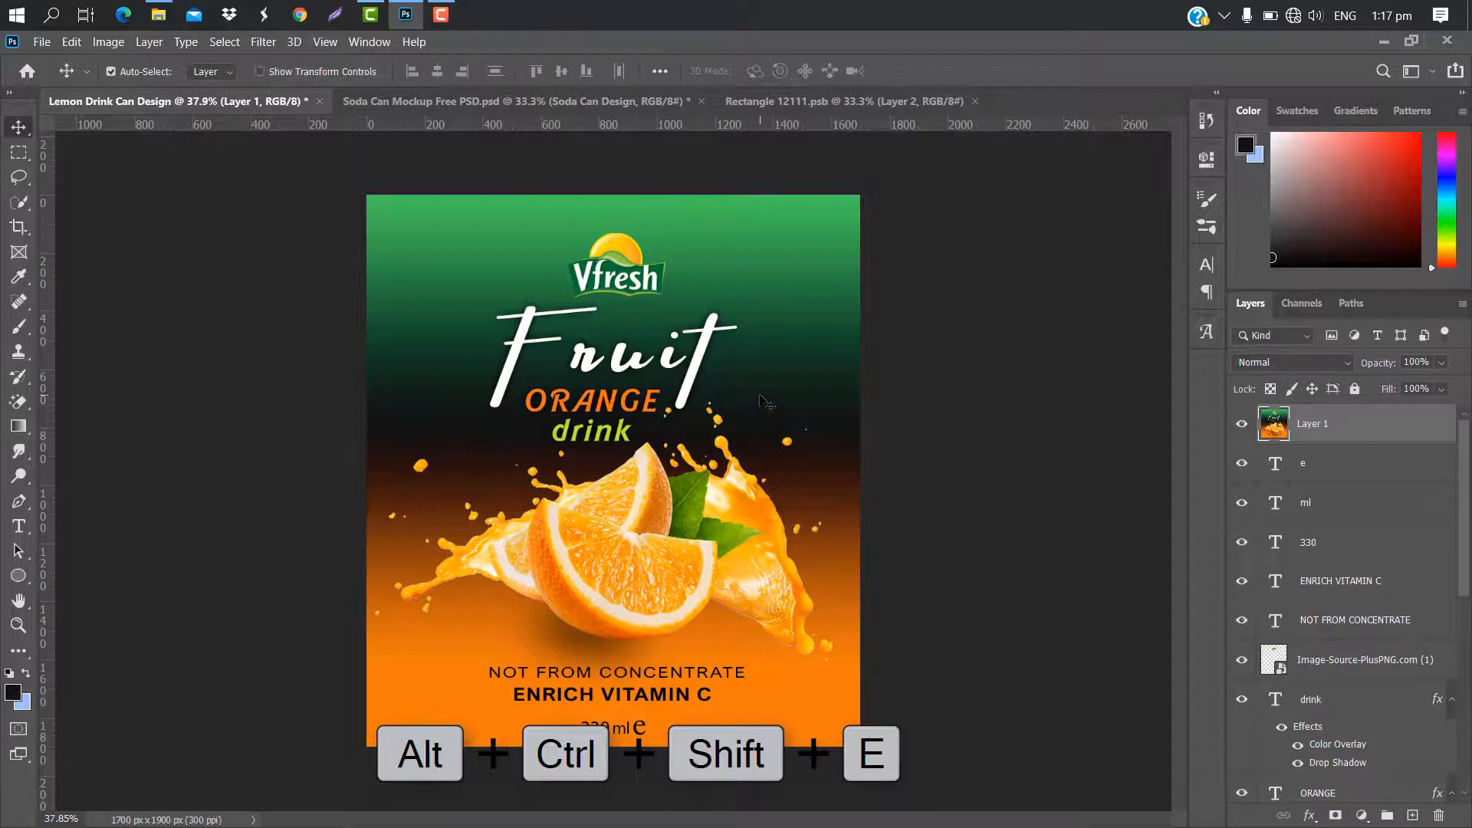
Copy the merged label layer into Rectangle 12111.psb so it covers the whole canvas, and close that document with its changes saved.
left_click_drag(768, 353, 610, 453)
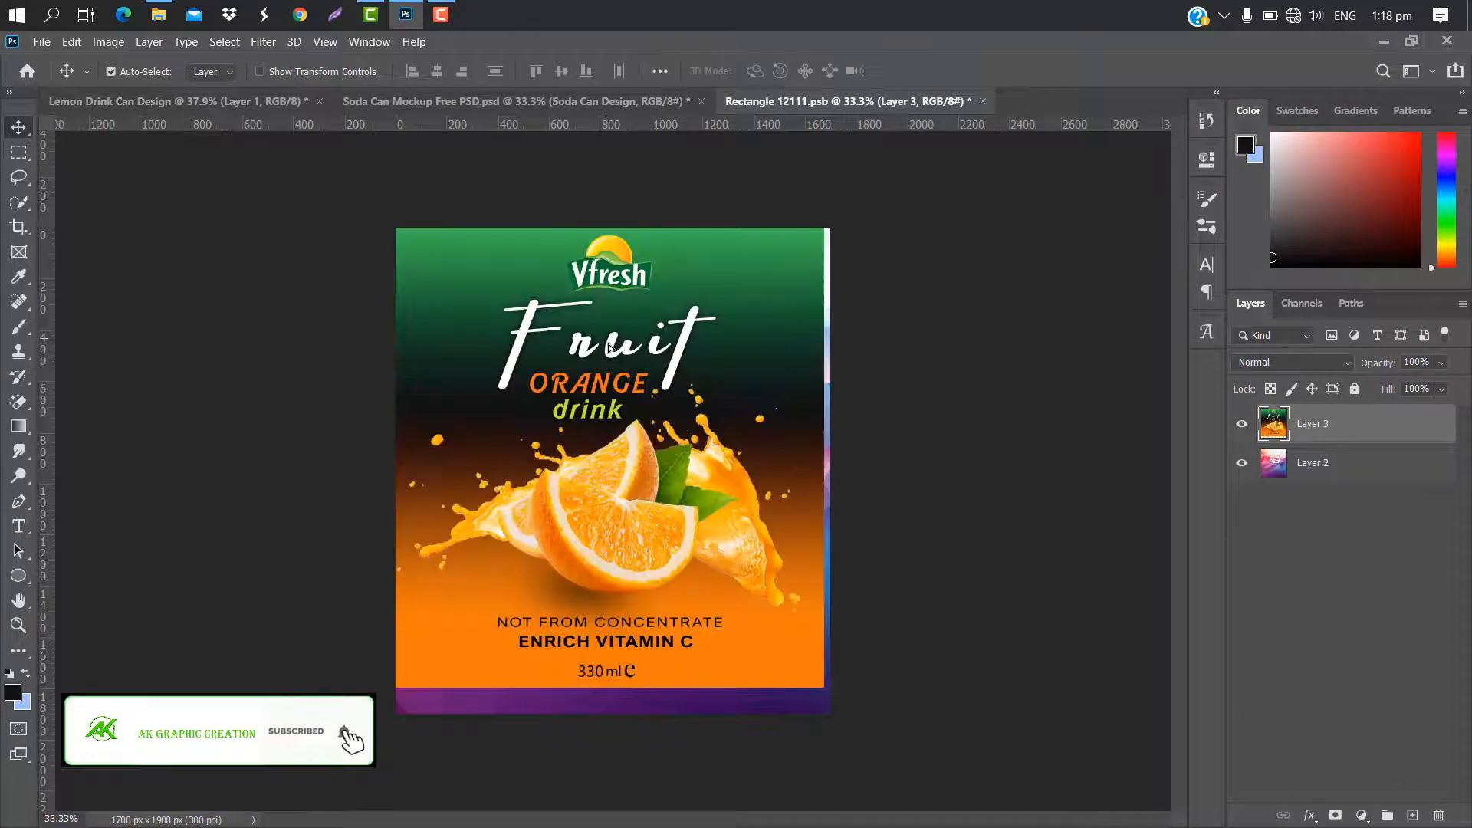
left_click_drag(609, 349, 616, 375)
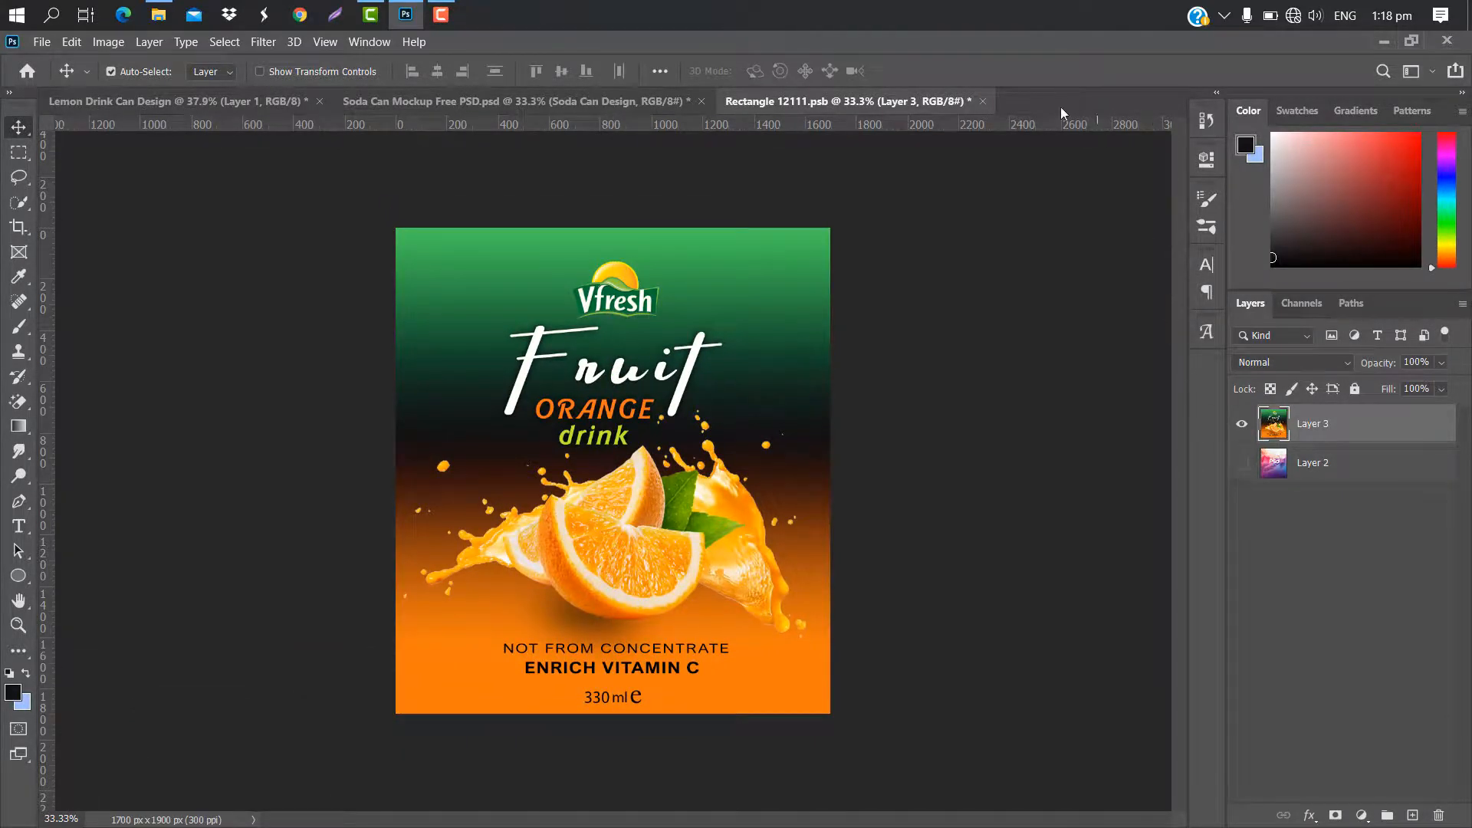
left_click(983, 101)
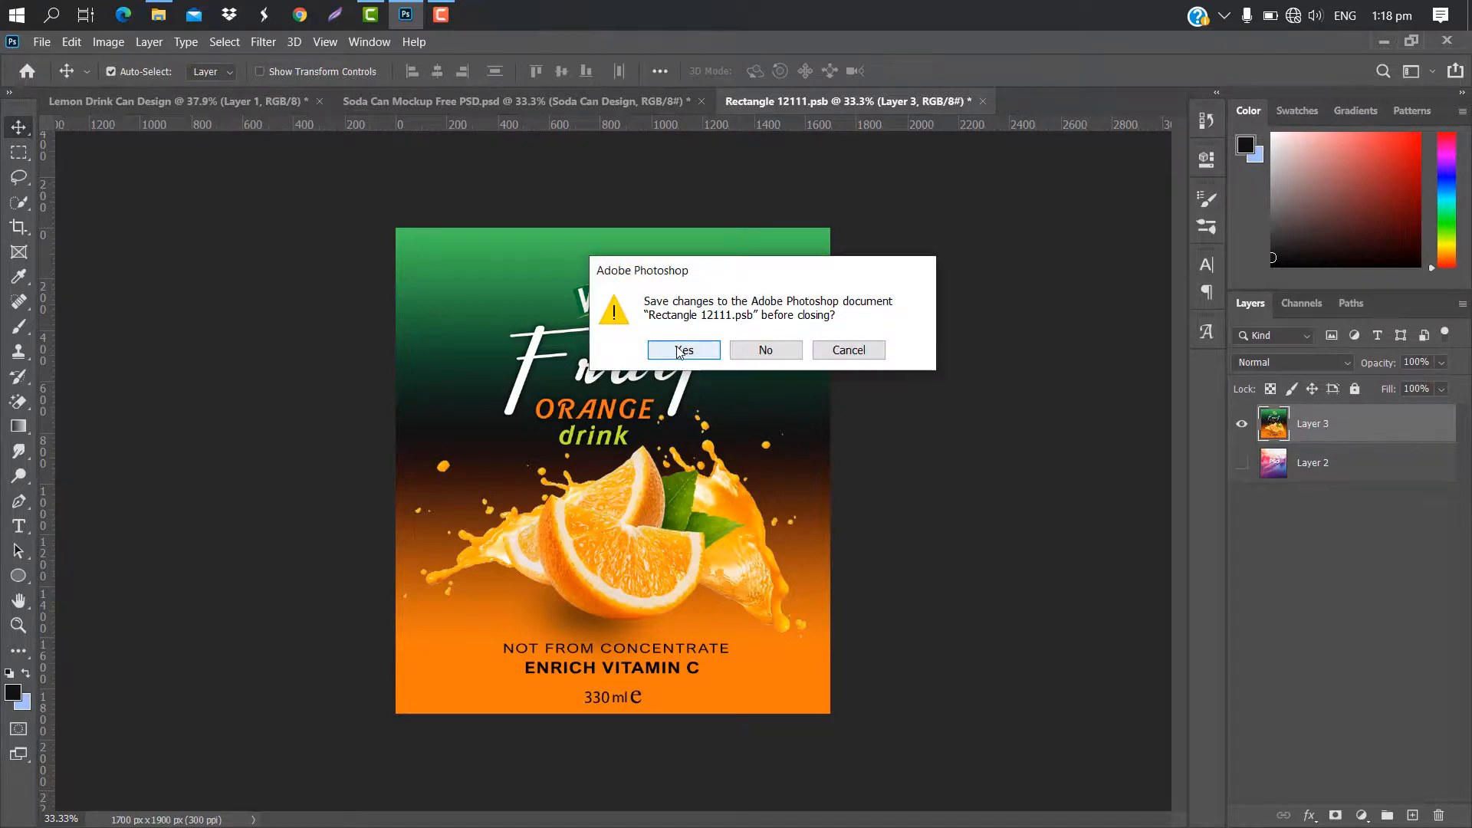
left_click(680, 347)
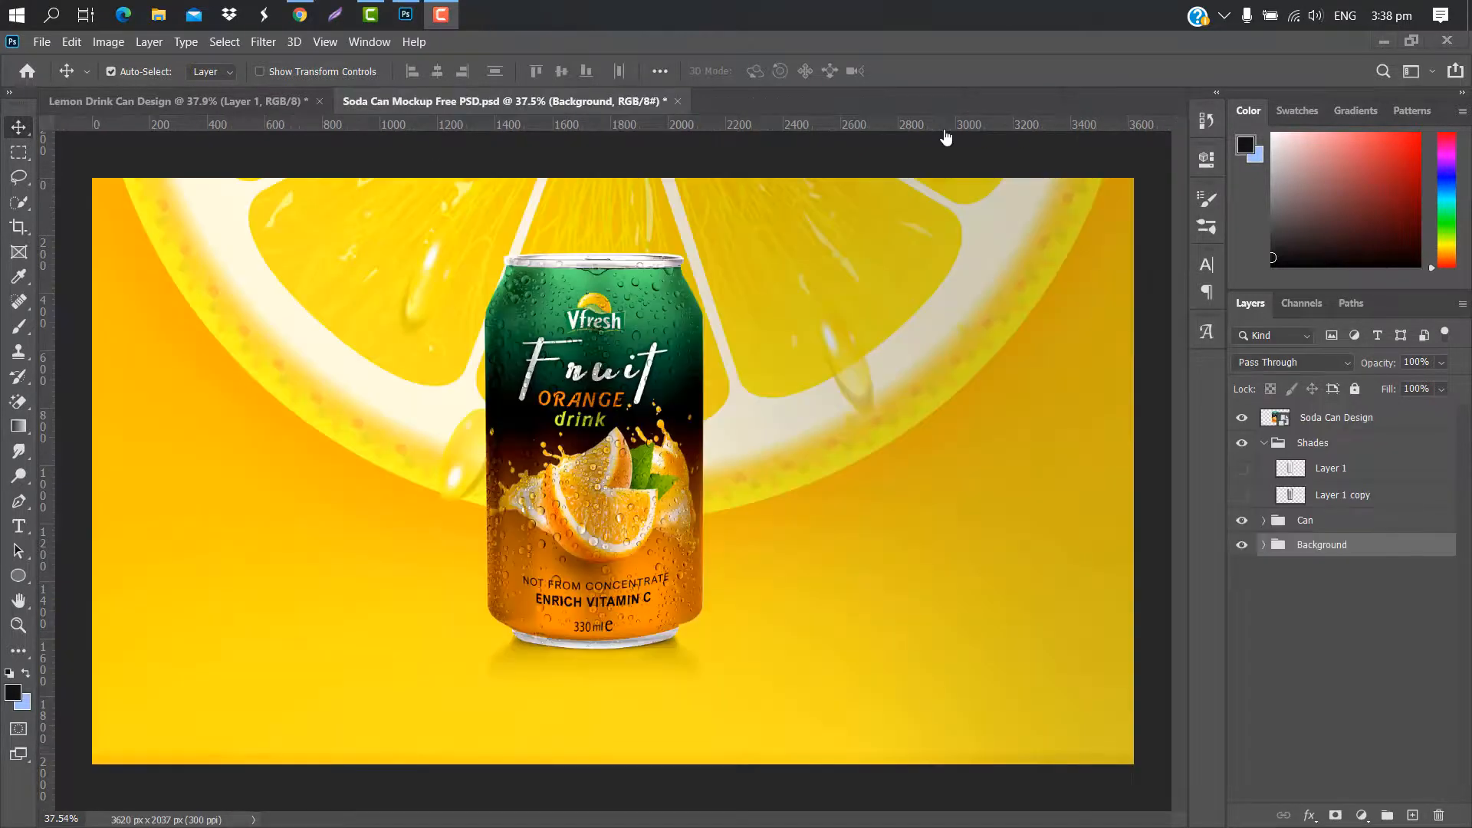